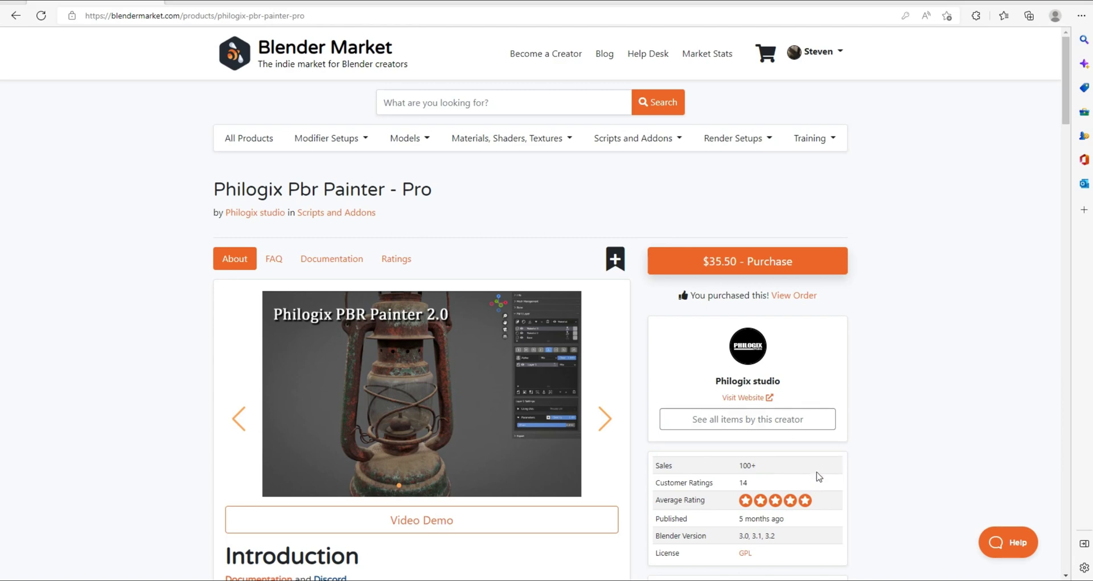
# Step: Examine the Philogix PBR Painter Pro product page, including its baking, layer system, smart materials and export features
pyautogui.scroll(-1, 820, 472)
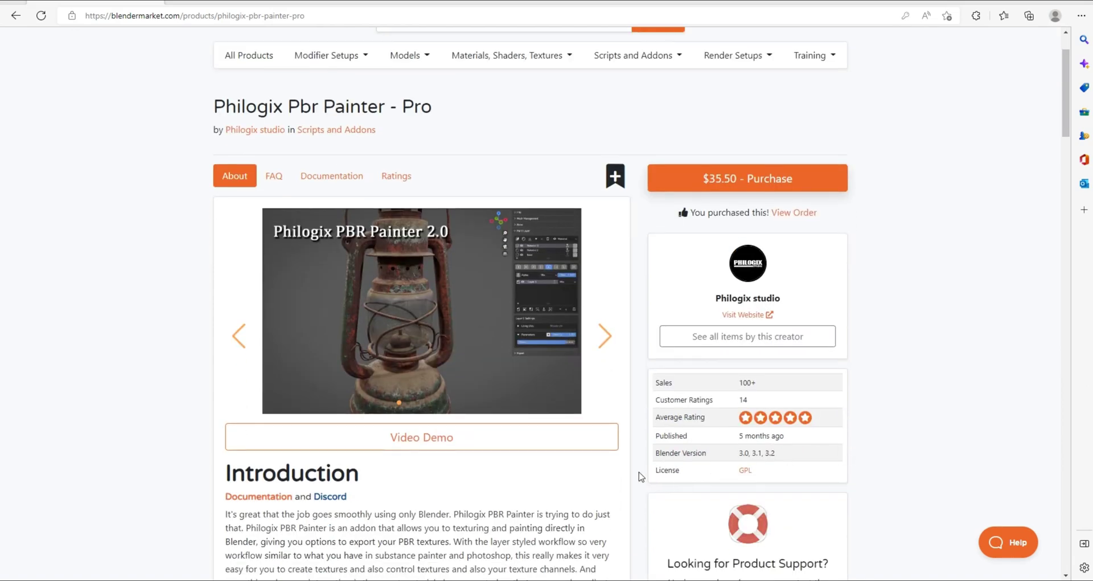
pyautogui.scroll(-8, 639, 475)
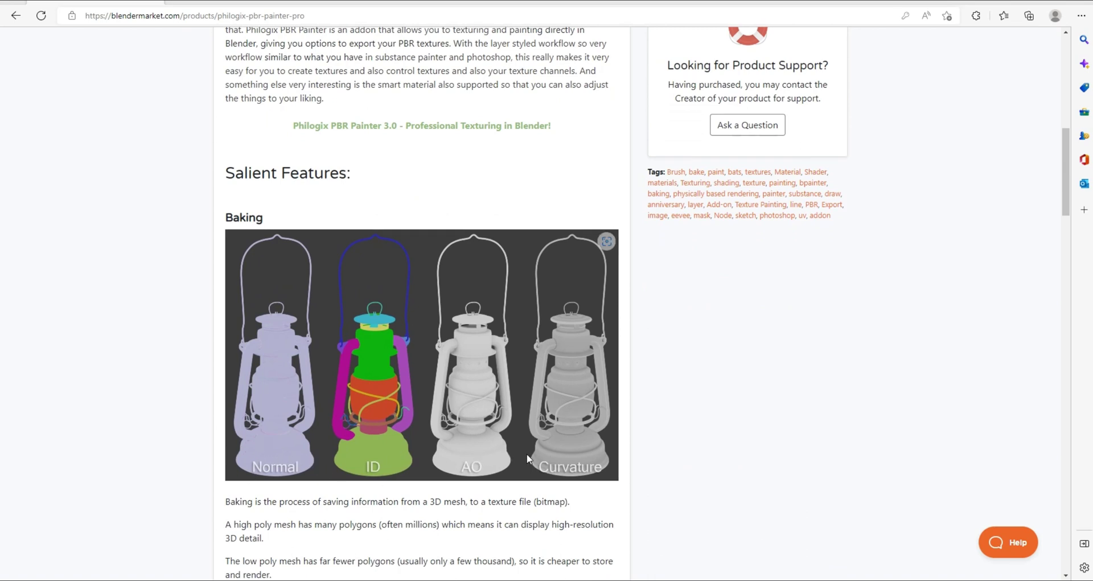
pyautogui.scroll(-1, 595, 436)
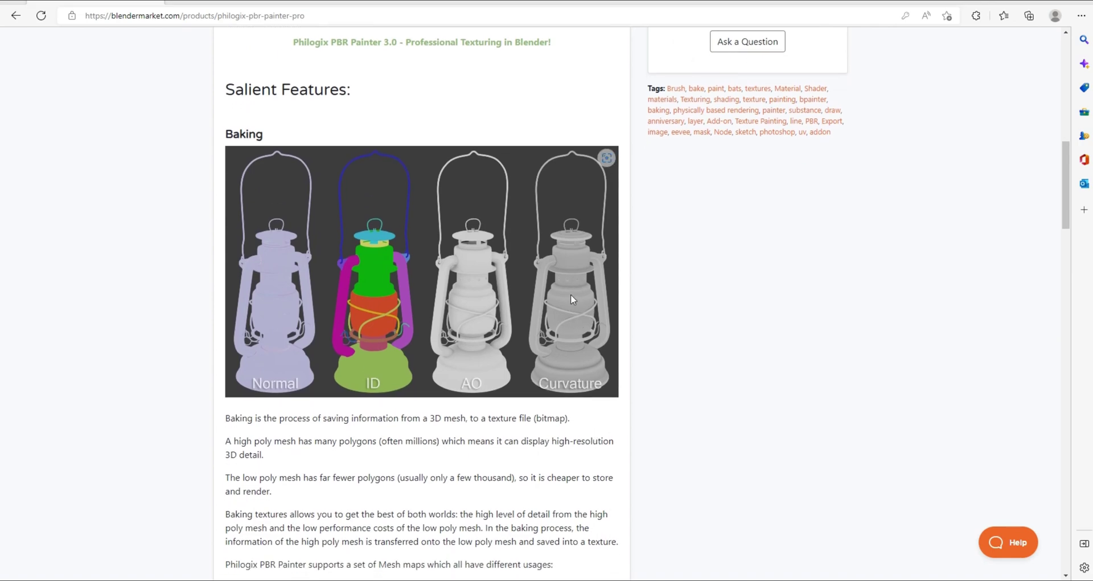
pyautogui.scroll(-6, 642, 357)
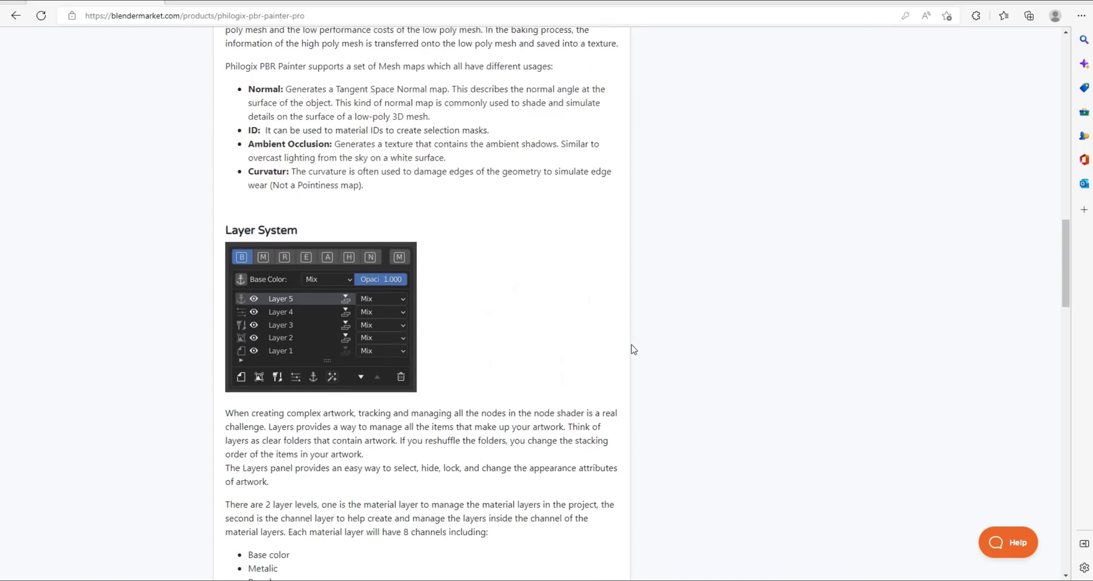
pyautogui.scroll(-7, 551, 346)
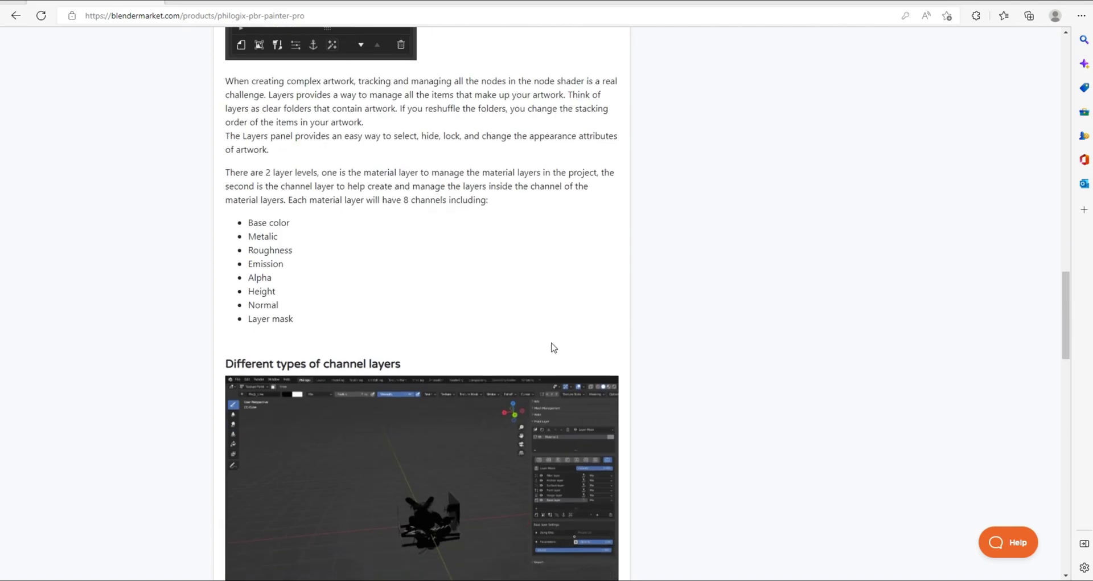
pyautogui.scroll(-6, 551, 346)
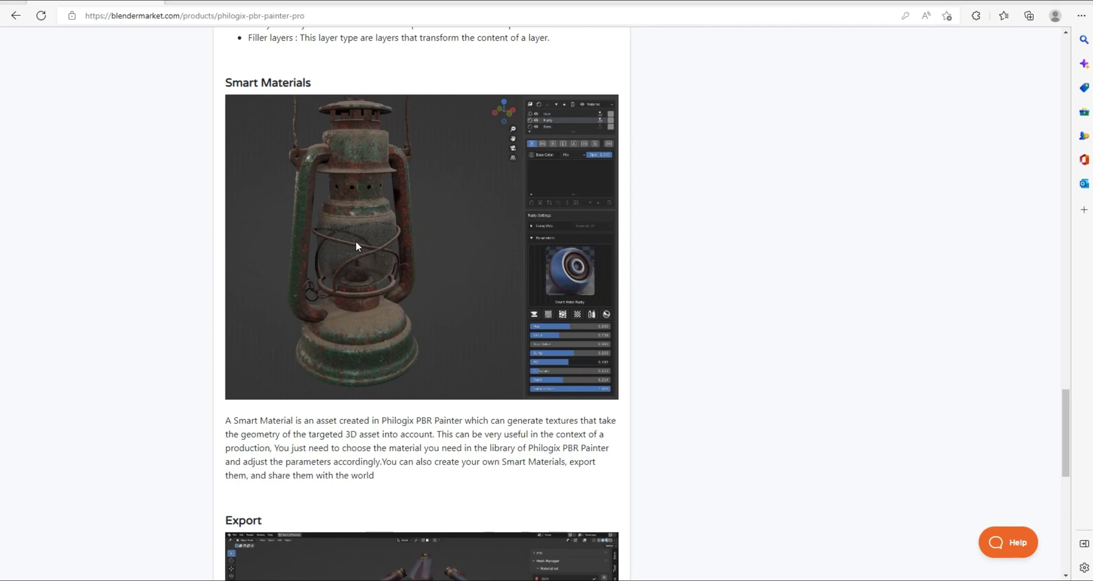
pyautogui.scroll(-4, 618, 348)
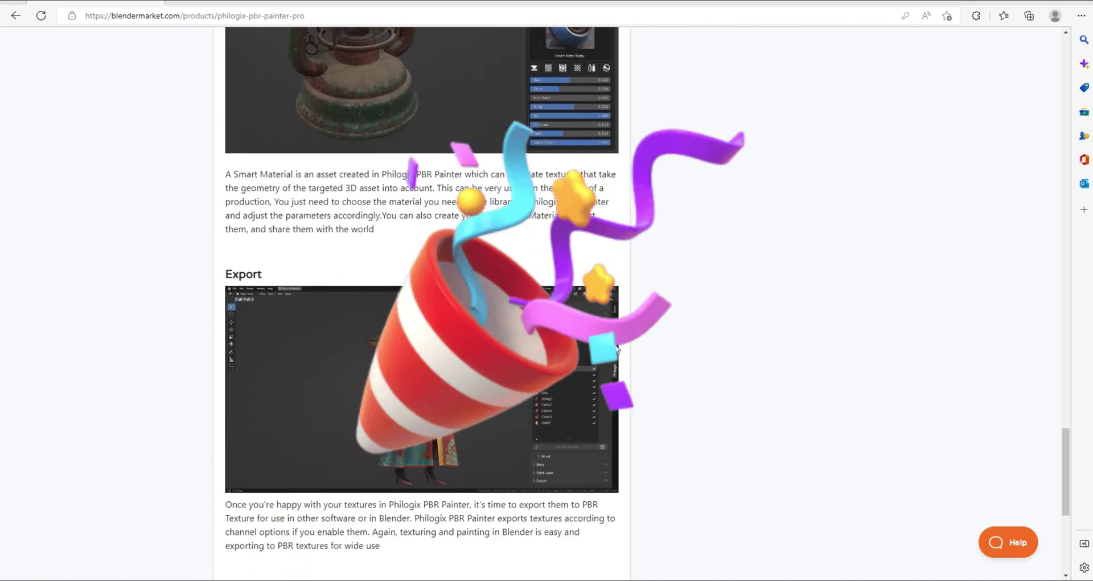
pyautogui.scroll(-6, 625, 331)
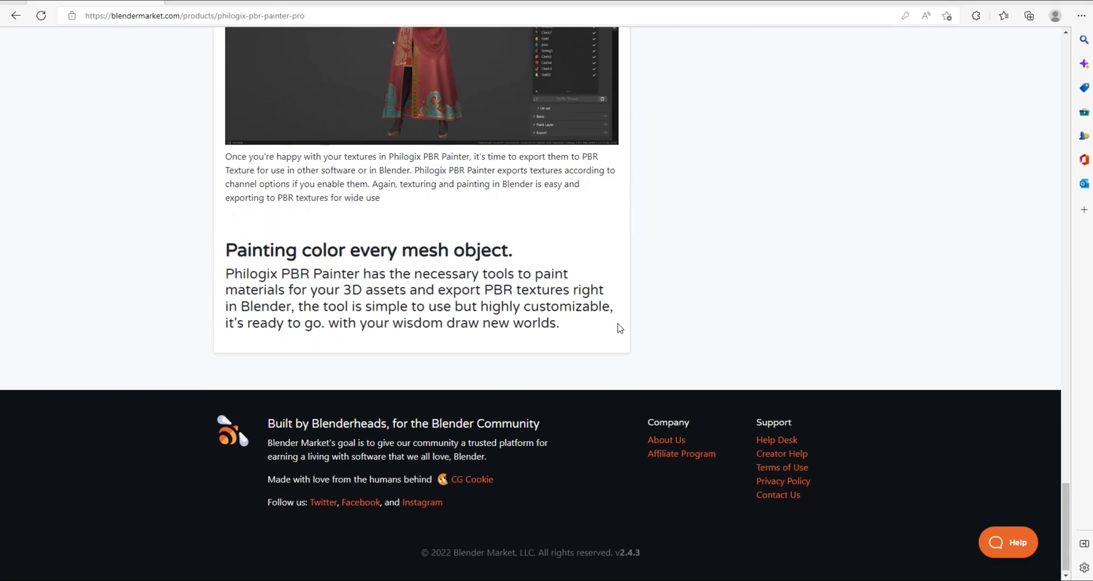
pyautogui.scroll(12, 619, 328)
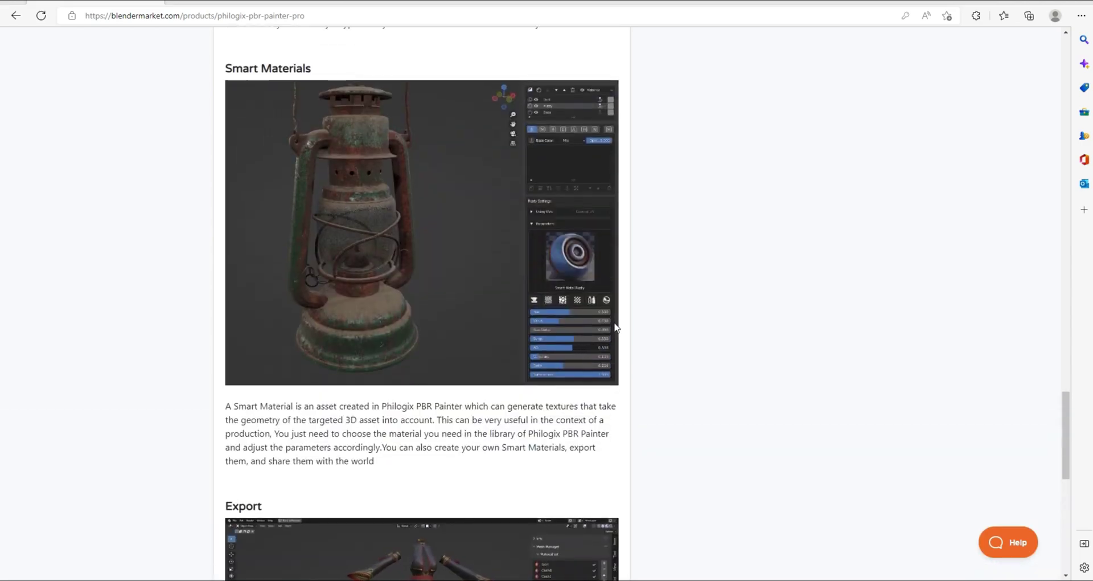
pyautogui.scroll(20, 615, 328)
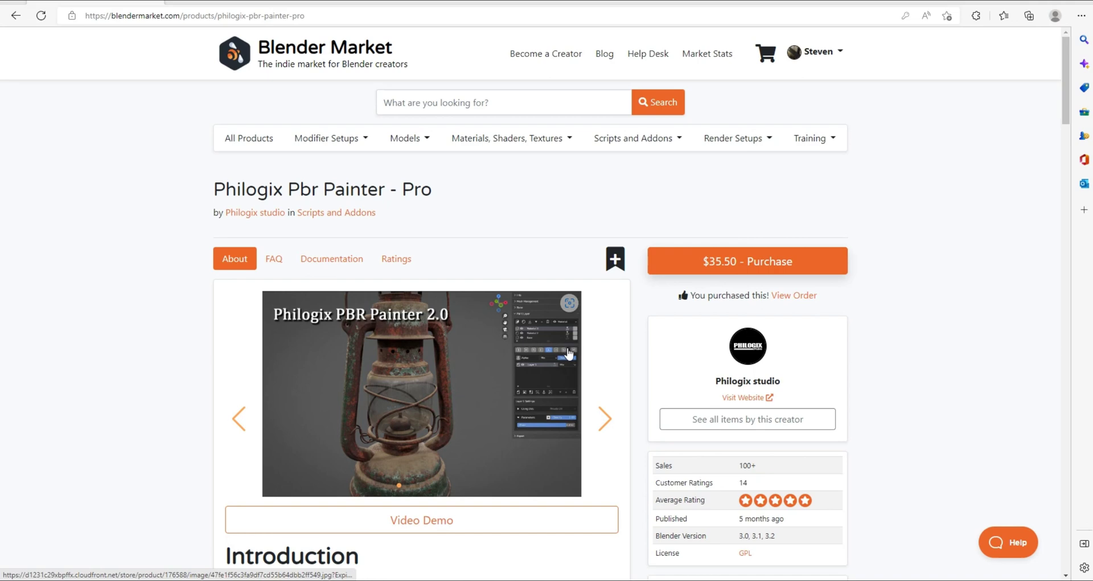
# Step: Switch to Blender and smooth Suzanne with a Subdivision Surface modifier, raising its viewport level and applying it
pyautogui.hotkey('alt', 'Tab')
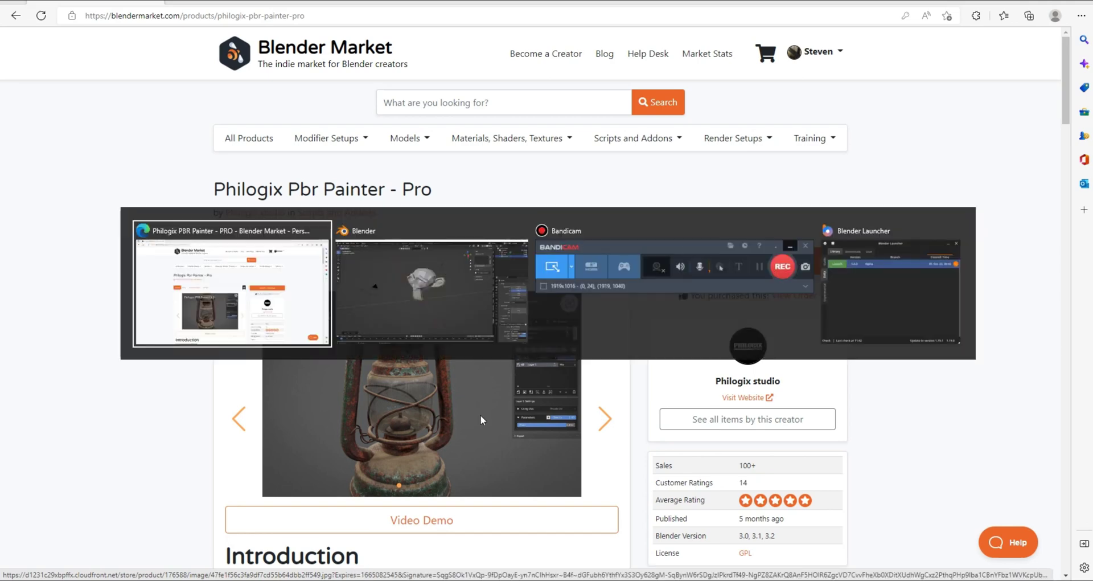
pyautogui.click(449, 298)
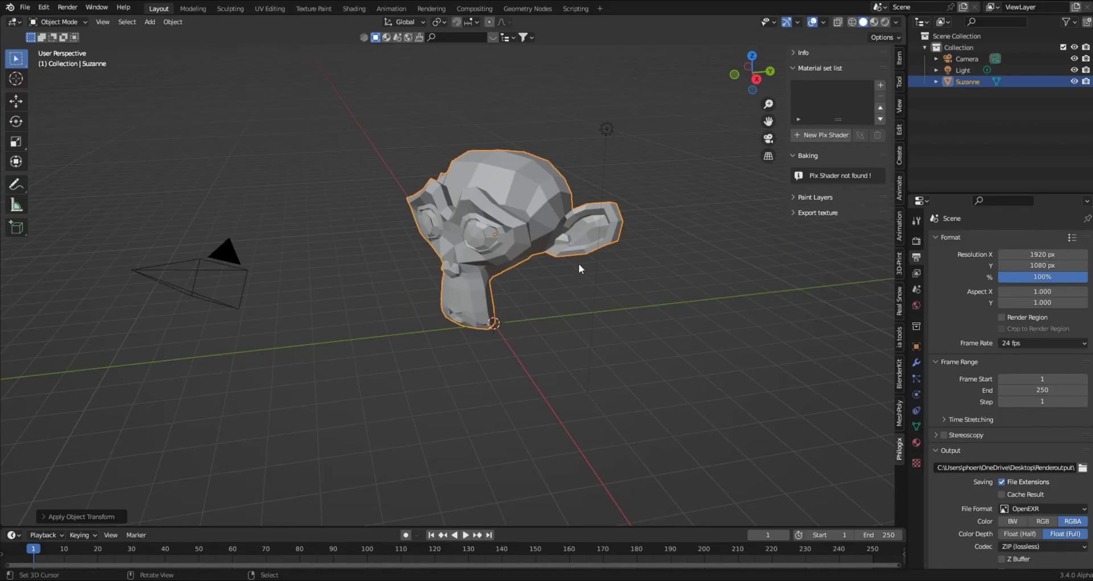
pyautogui.moveTo(557, 291); pyautogui.dragTo(640, 295, button='middle')
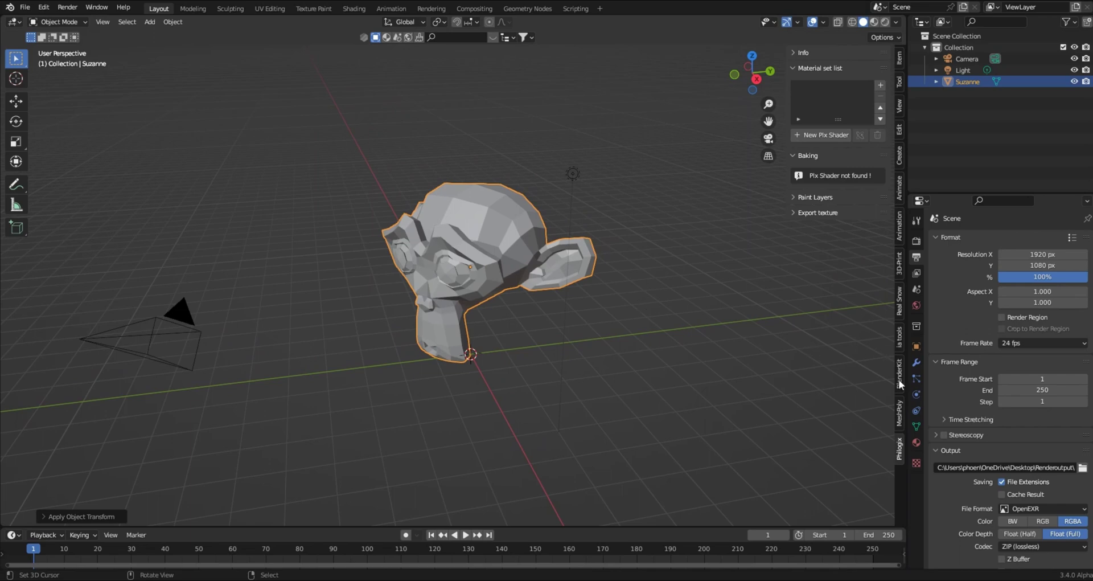
pyautogui.click(916, 362)
pyautogui.click(985, 238)
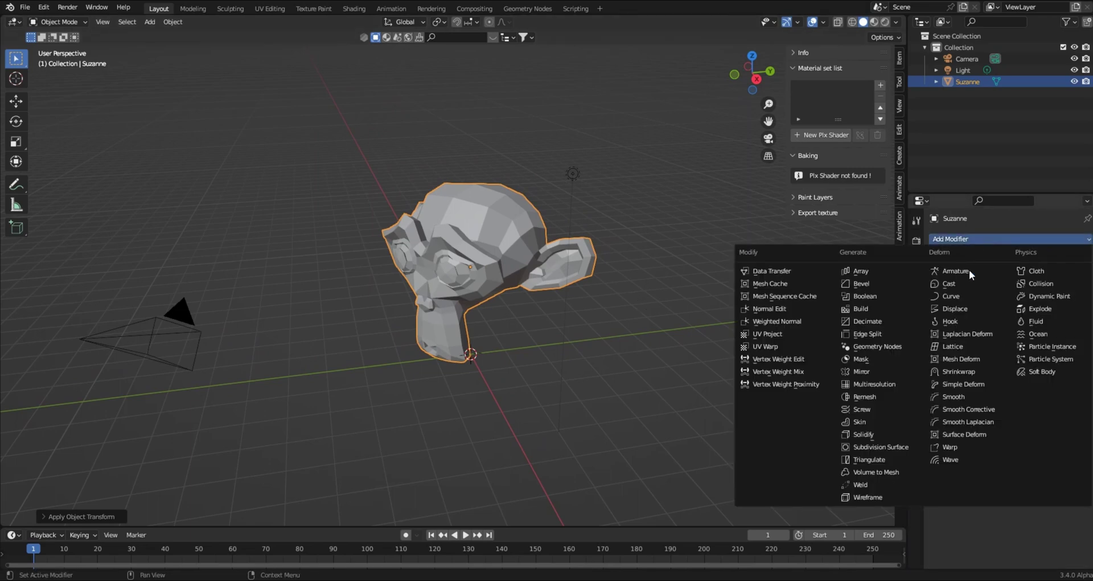
pyautogui.click(864, 446)
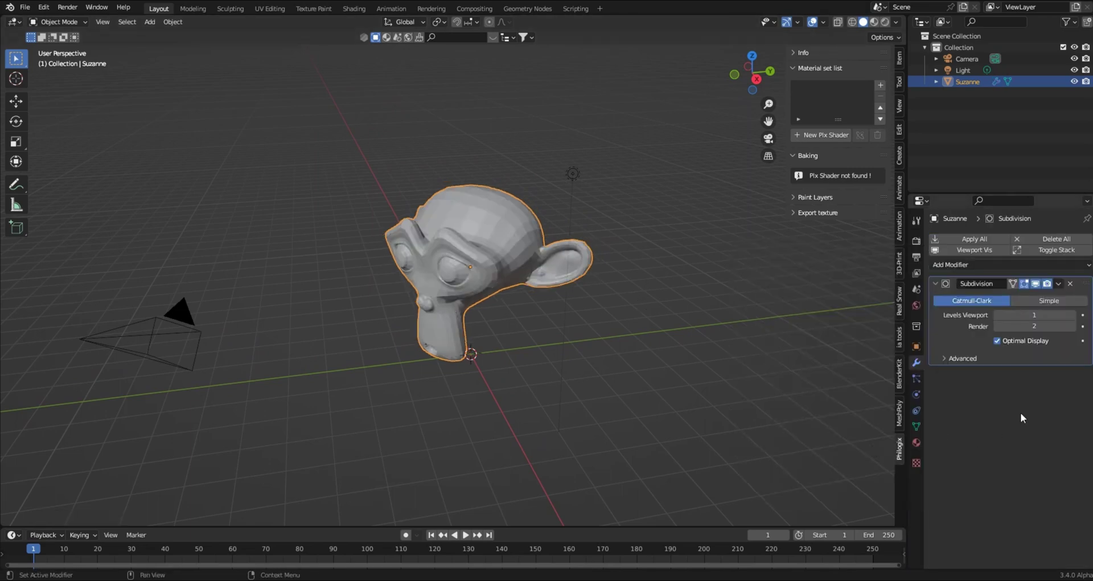
pyautogui.click(1073, 315)
pyautogui.click(972, 237)
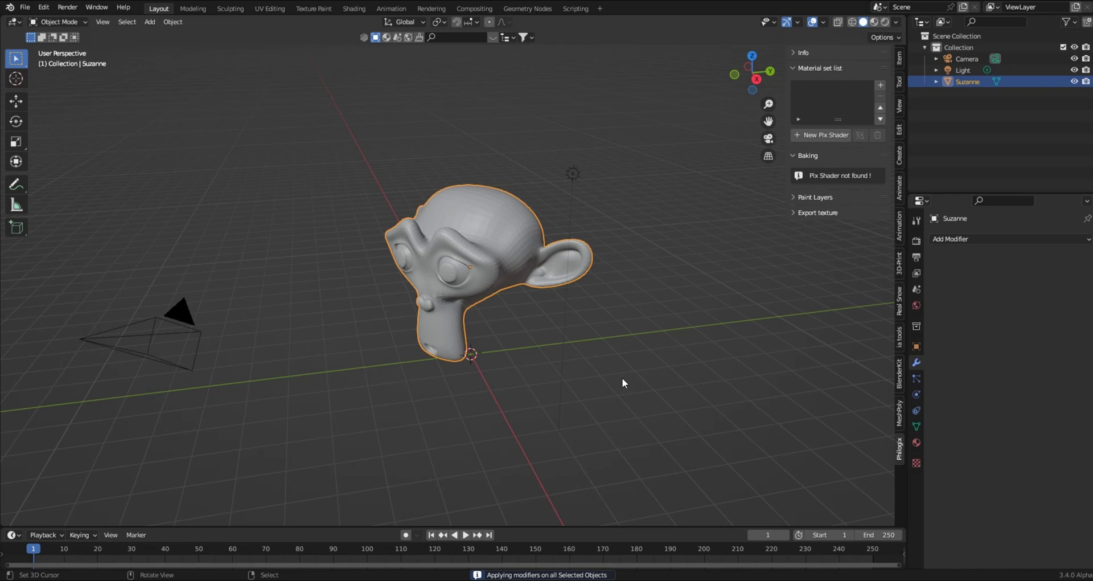
# Step: Hide the light and the camera so only Suzanne remains in the viewport
pyautogui.moveTo(525, 327); pyautogui.dragTo(530, 306, button='middle')
pyautogui.scroll(2, 540, 262)
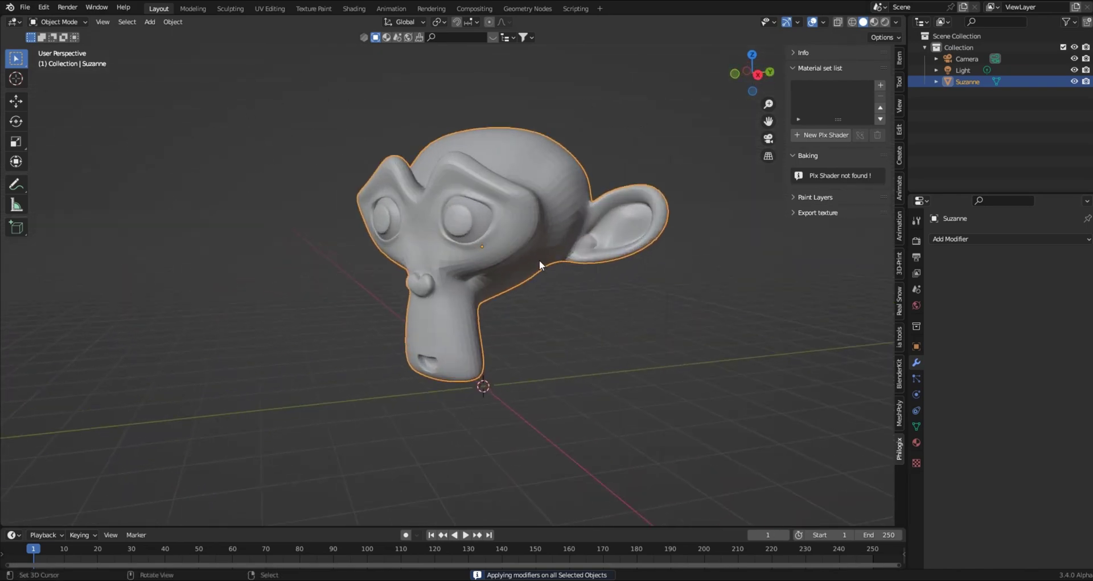
pyautogui.scroll(-3, 539, 260)
pyautogui.click(554, 149)
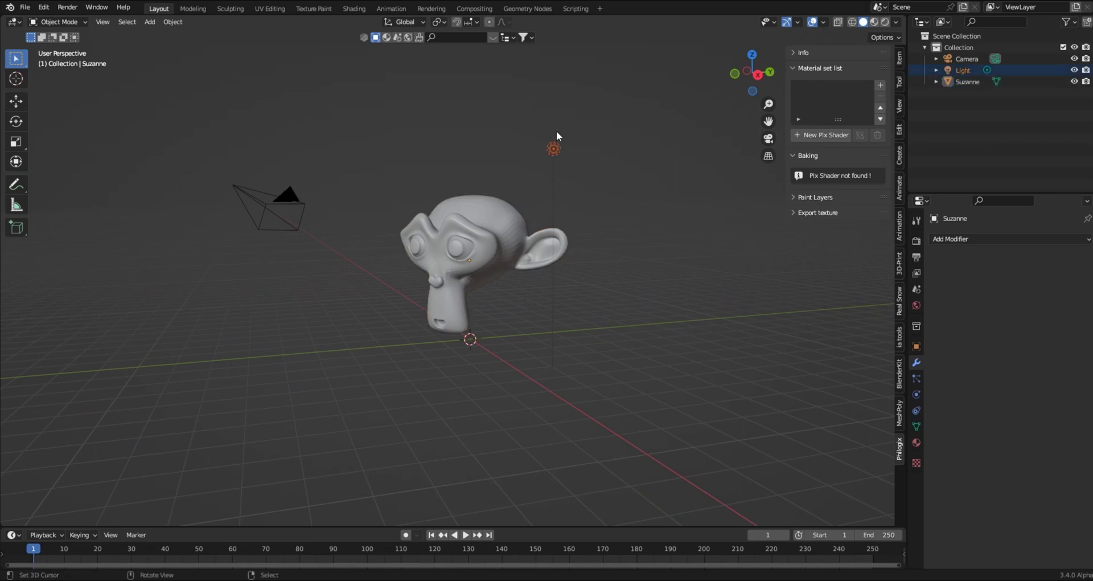
pyautogui.click(239, 182)
pyautogui.press('h')
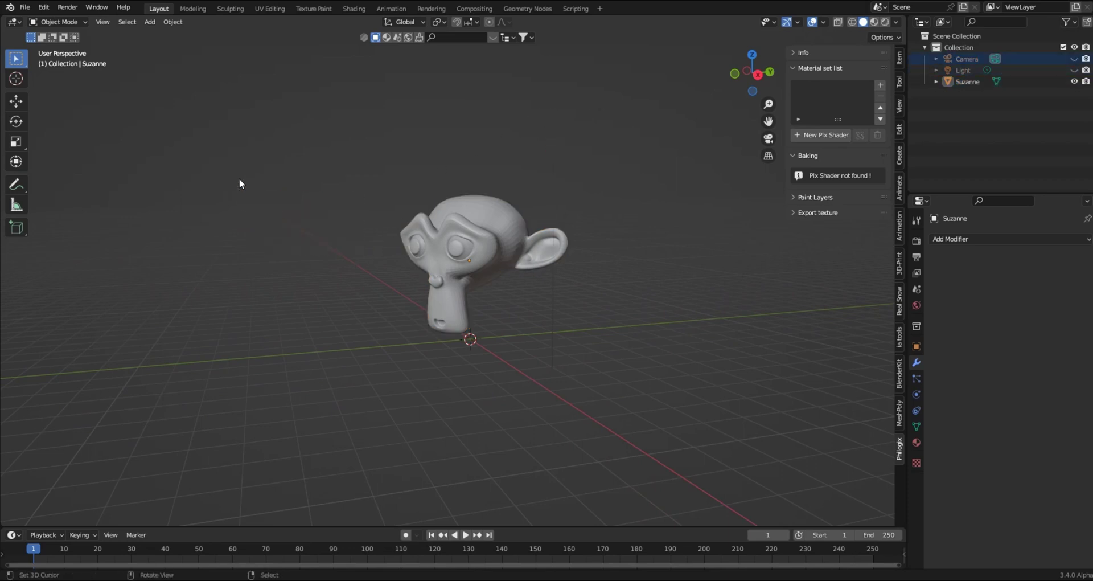
# Step: Switch to the Sculpting workspace, widen the tool shelf to two columns and activate the Paint brush
pyautogui.moveTo(487, 262); pyautogui.dragTo(485, 262, button='middle')
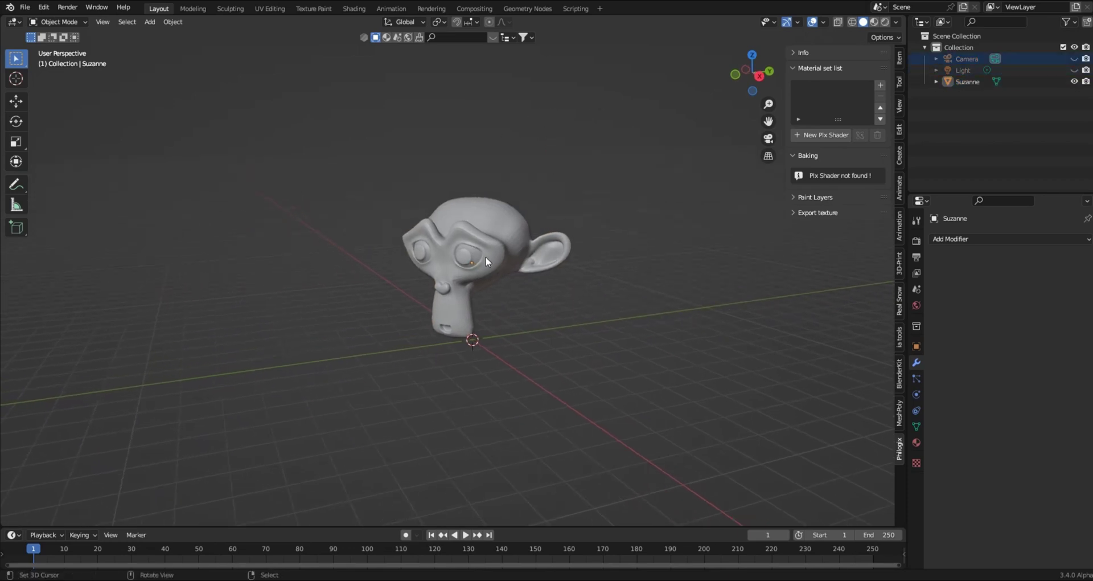
pyautogui.scroll(2, 473, 237)
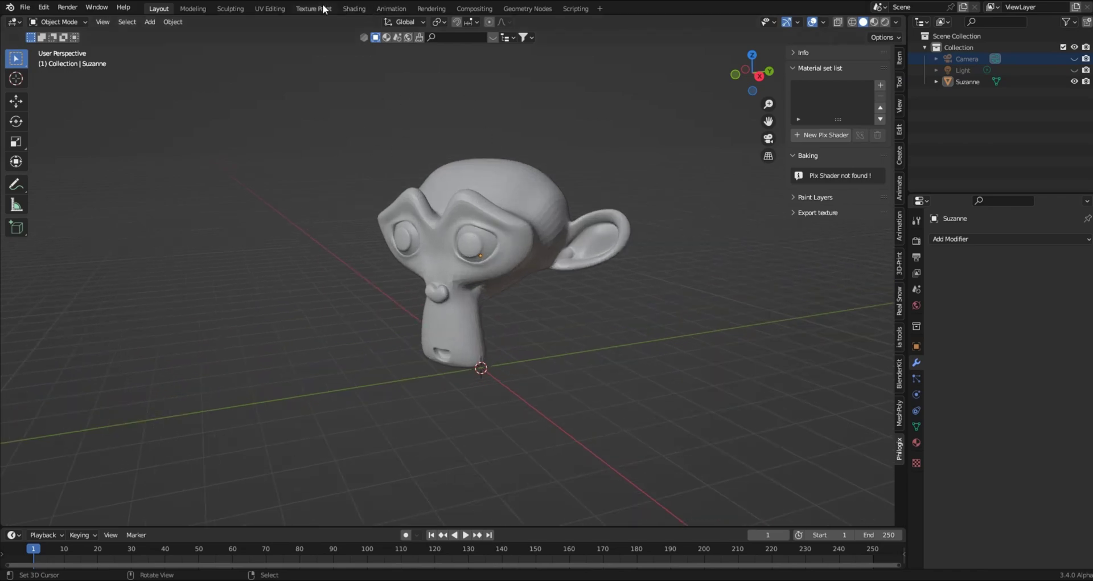
pyautogui.click(230, 9)
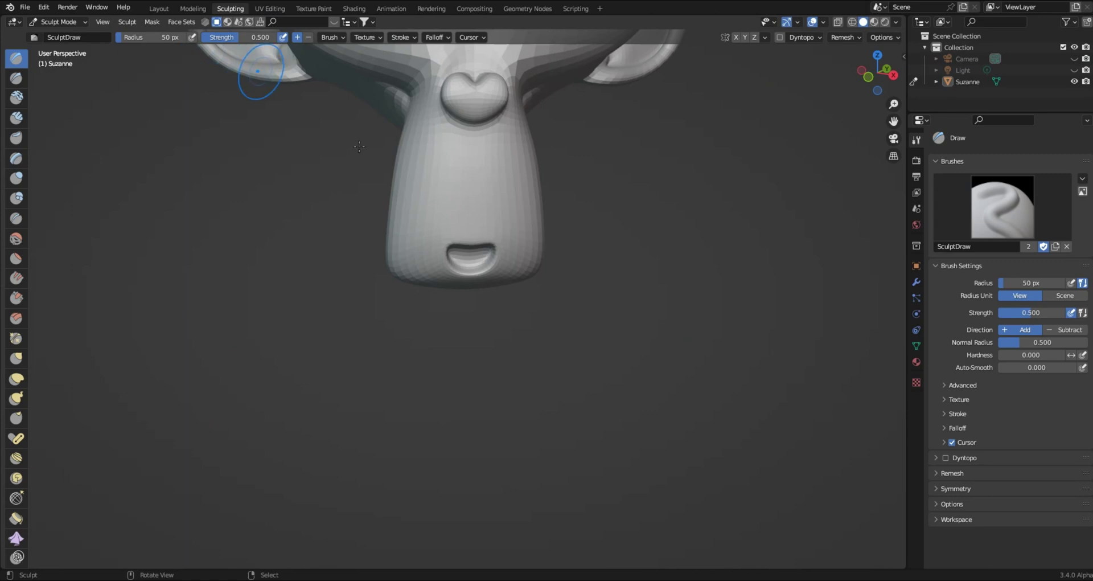
pyautogui.moveTo(409, 307)
pyautogui.mouseDown(button='middle')
pyautogui.moveTo(361, 263)
pyautogui.moveTo(366, 244)
pyautogui.moveTo(355, 257)
pyautogui.moveTo(275, 250)
pyautogui.moveTo(392, 275)
pyautogui.moveTo(384, 269)
pyautogui.mouseUp(button='middle')
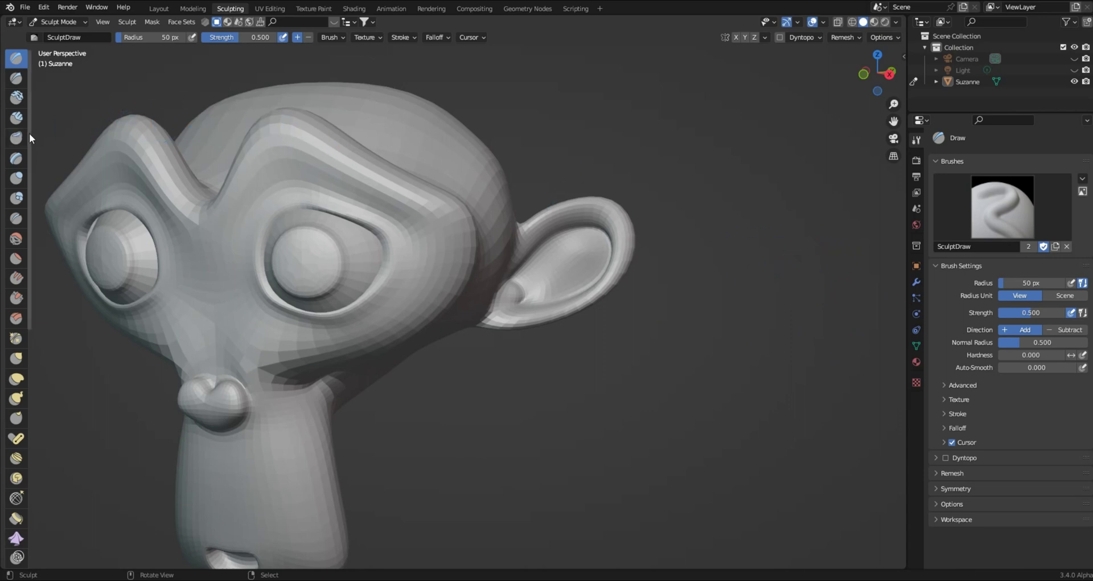
pyautogui.moveTo(30, 134)
pyautogui.mouseDown()
pyautogui.moveTo(68, 134)
pyautogui.moveTo(51, 133)
pyautogui.mouseUp()
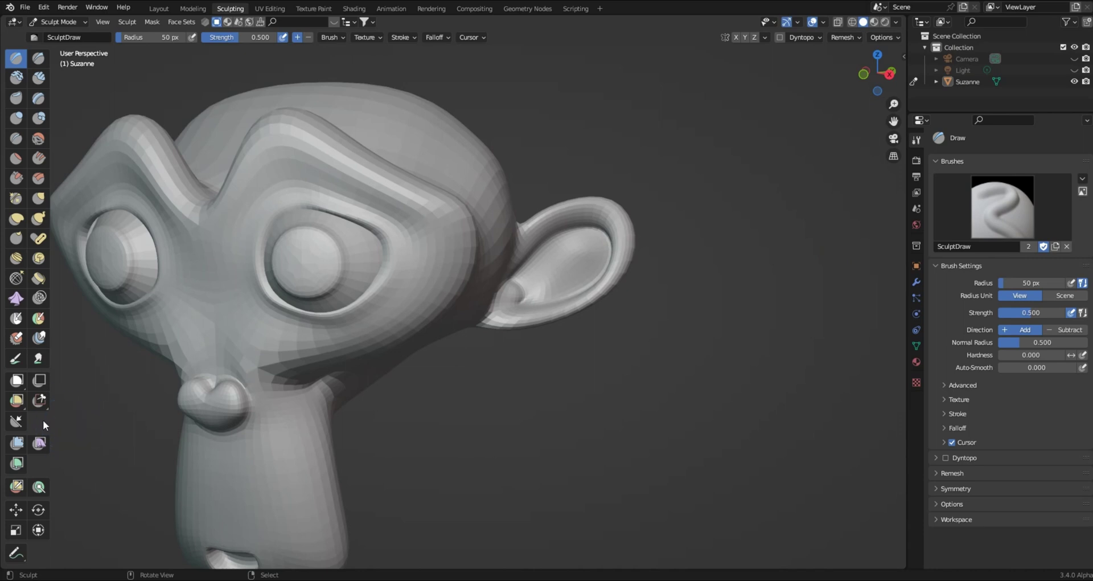
pyautogui.click(16, 359)
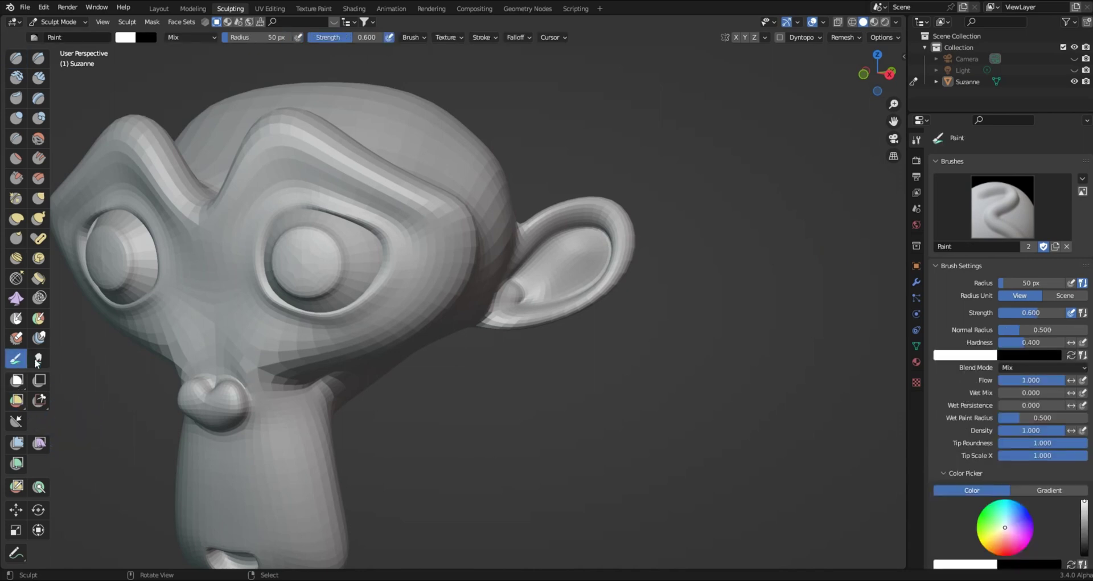
# Step: Show the active tool's settings in the viewport sidebar and set the Paint brush colour to saturated blue
pyautogui.press('n')
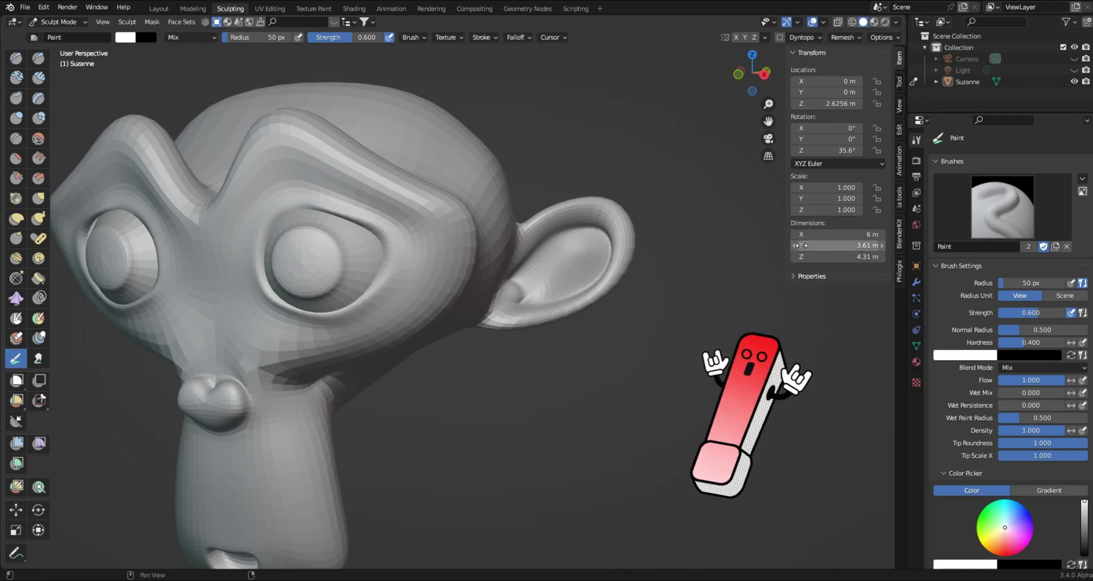
pyautogui.click(899, 83)
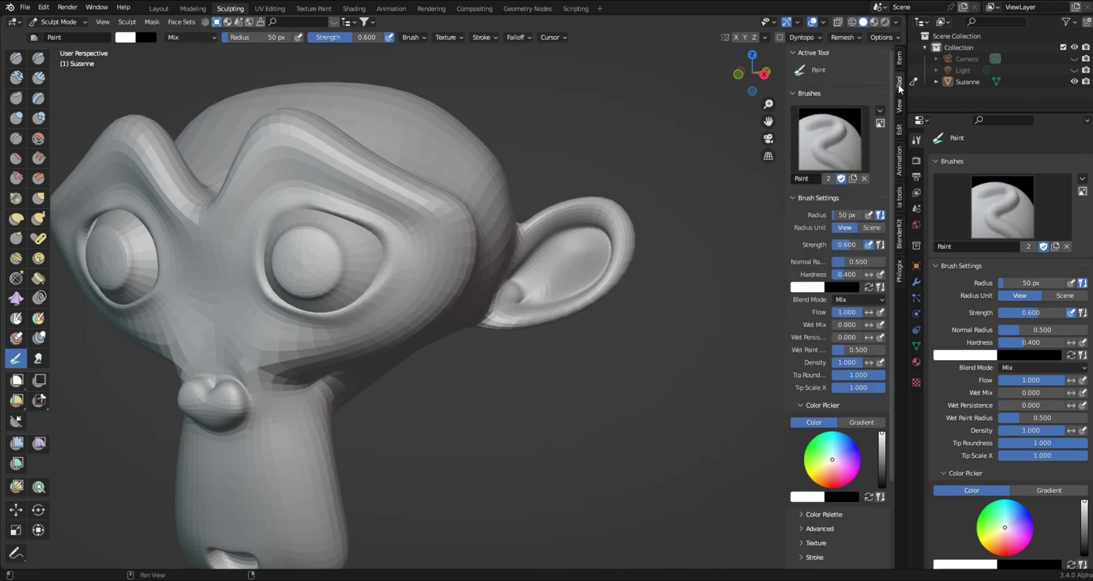
pyautogui.moveTo(834, 459); pyautogui.dragTo(857, 447)
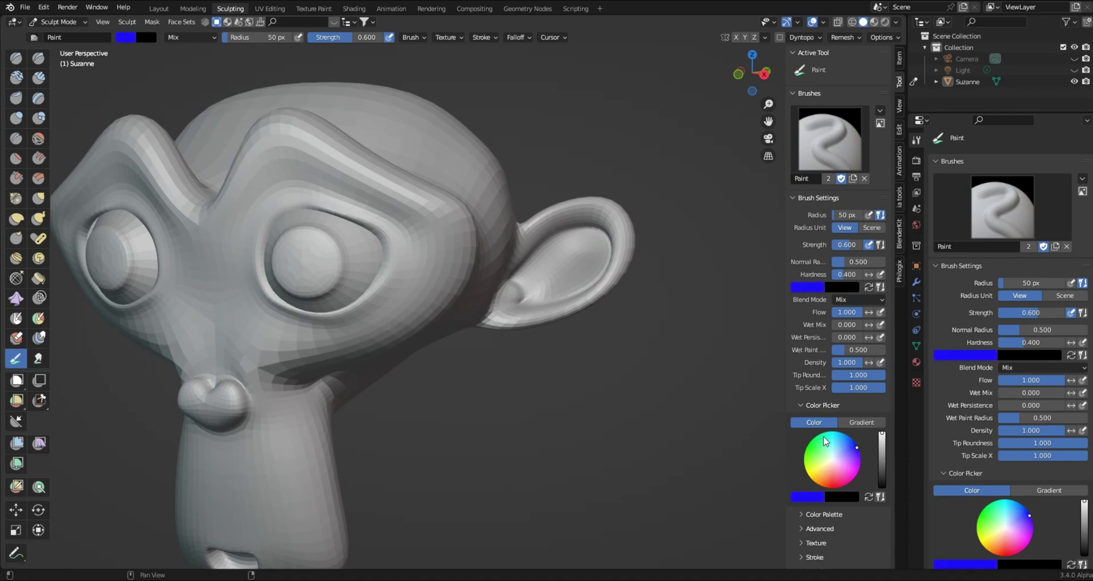
# Step: Widen the tool settings sidebar, collapse the brush settings and enable Cavity auto-masking in the sculpt options
pyautogui.moveTo(787, 409); pyautogui.dragTo(693, 411)
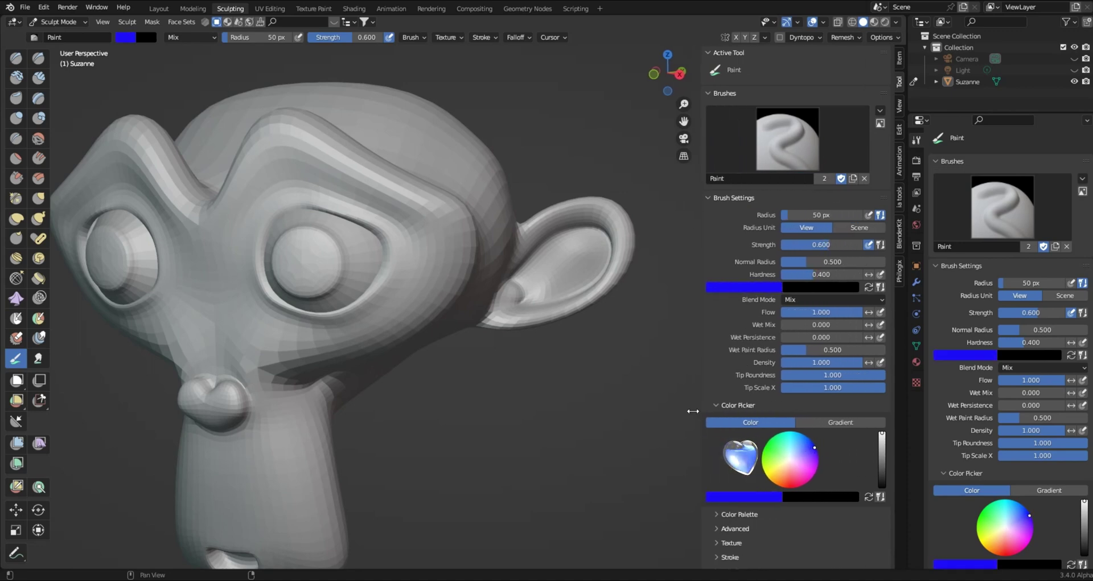
pyautogui.scroll(-4, 763, 400)
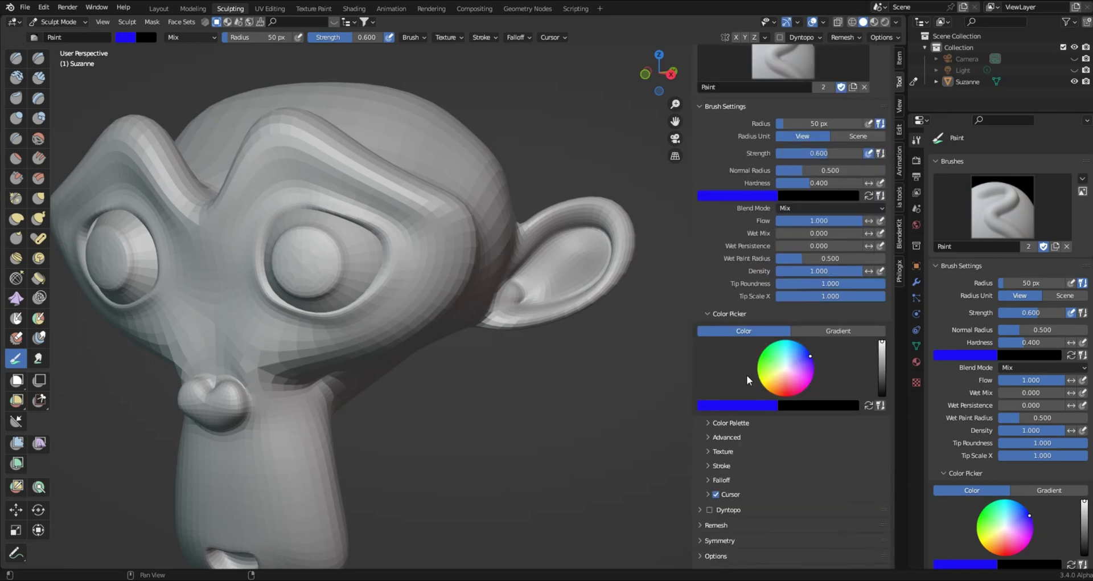
pyautogui.click(700, 105)
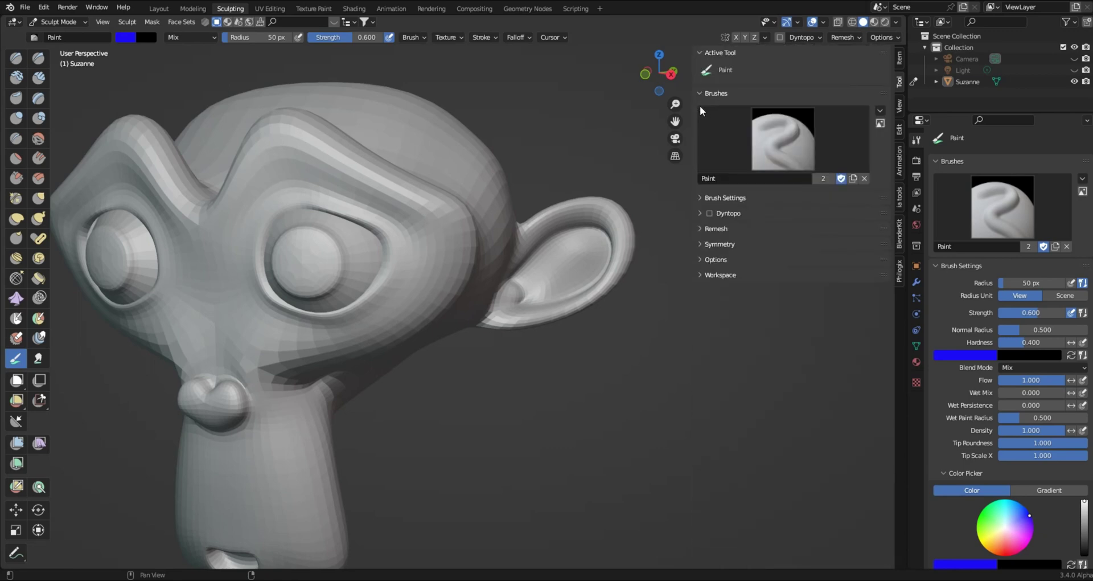
pyautogui.click(702, 258)
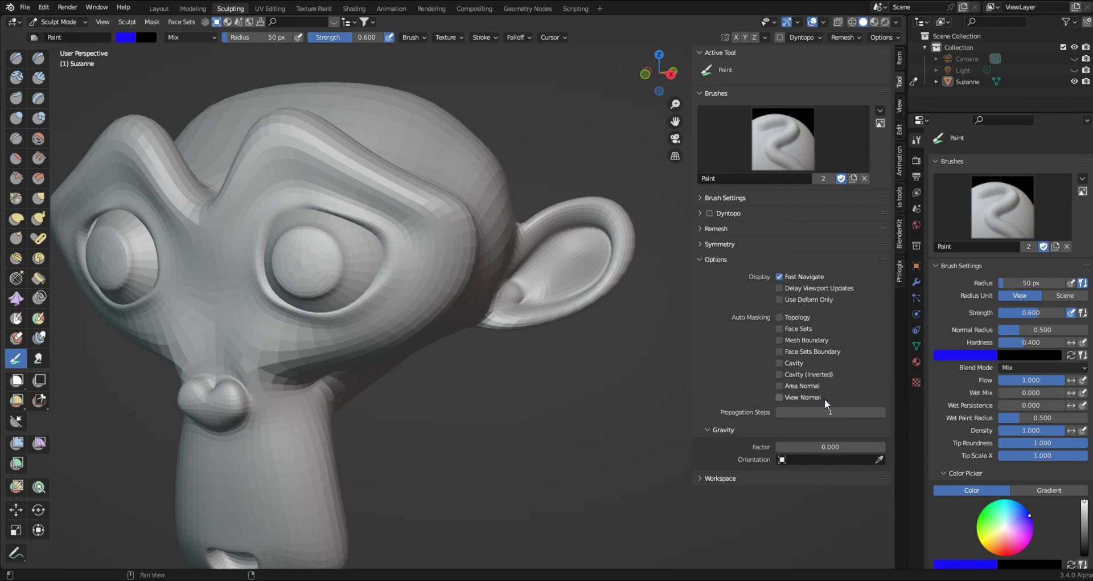
pyautogui.click(783, 363)
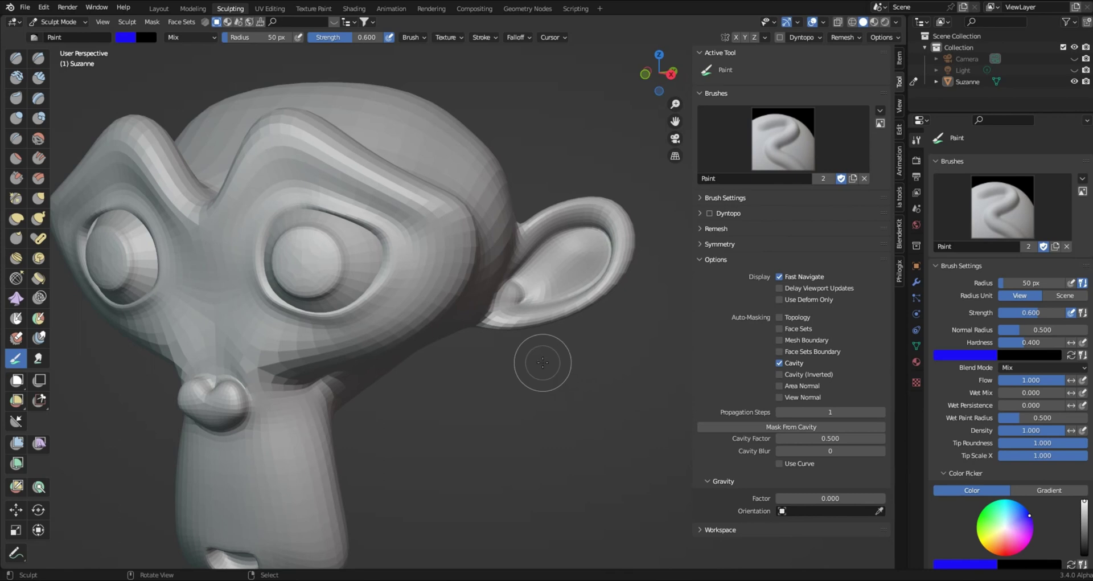
# Step: Paint blue strokes around Suzanne's eye socket nearest the visible ear with Cavity auto-masking active
pyautogui.click(354, 192)
pyautogui.moveTo(353, 191)
pyautogui.mouseDown()
pyautogui.moveTo(259, 187)
pyautogui.moveTo(198, 218)
pyautogui.moveTo(211, 234)
pyautogui.moveTo(269, 245)
pyautogui.moveTo(249, 262)
pyautogui.moveTo(257, 277)
pyautogui.moveTo(308, 253)
pyautogui.mouseUp()
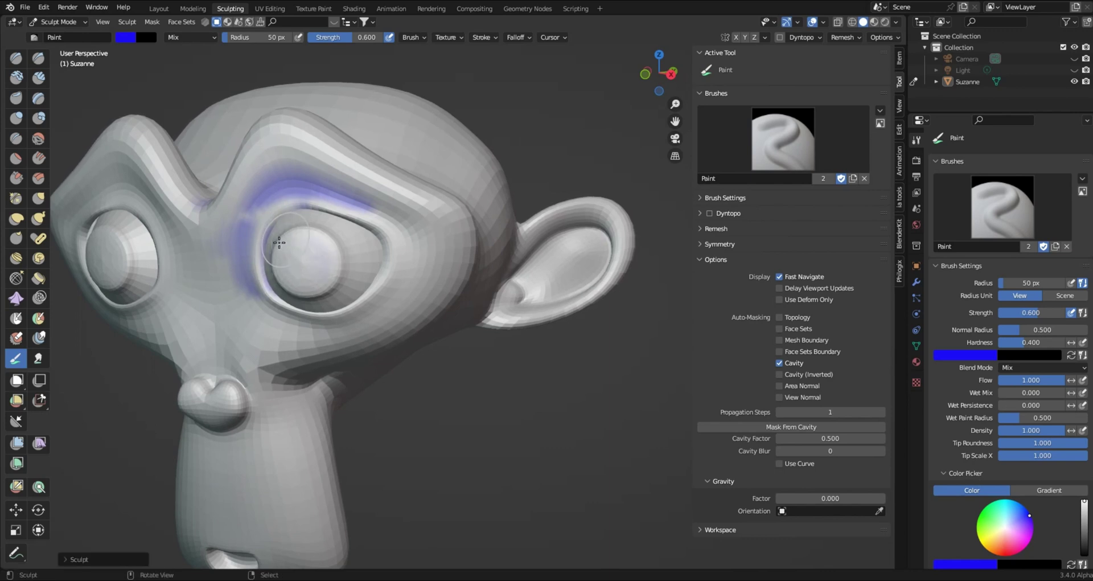
pyautogui.moveTo(316, 225)
pyautogui.mouseDown()
pyautogui.moveTo(257, 218)
pyautogui.moveTo(250, 258)
pyautogui.moveTo(243, 216)
pyautogui.moveTo(266, 197)
pyautogui.moveTo(319, 192)
pyautogui.moveTo(390, 218)
pyautogui.moveTo(431, 262)
pyautogui.moveTo(421, 293)
pyautogui.moveTo(367, 317)
pyautogui.moveTo(401, 288)
pyautogui.moveTo(334, 308)
pyautogui.moveTo(229, 273)
pyautogui.moveTo(302, 320)
pyautogui.moveTo(360, 324)
pyautogui.moveTo(242, 313)
pyautogui.moveTo(268, 328)
pyautogui.moveTo(296, 327)
pyautogui.moveTo(288, 304)
pyautogui.moveTo(351, 325)
pyautogui.moveTo(413, 283)
pyautogui.moveTo(402, 235)
pyautogui.moveTo(338, 214)
pyautogui.moveTo(281, 214)
pyautogui.moveTo(272, 279)
pyautogui.moveTo(298, 318)
pyautogui.mouseUp()
pyautogui.scroll(-3, 284, 324)
pyautogui.moveTo(303, 211); pyautogui.dragTo(314, 231)
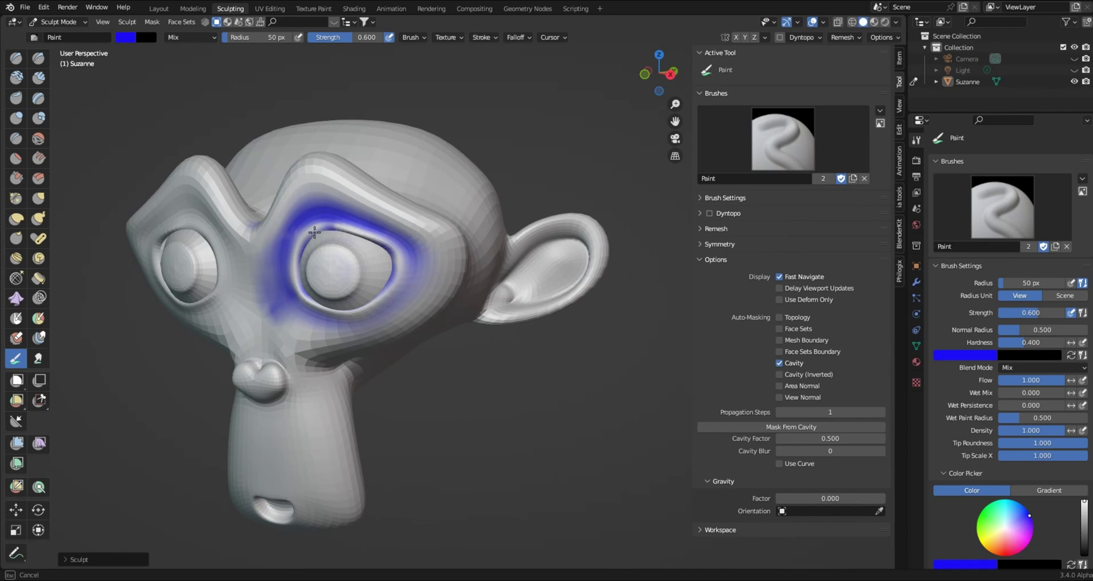
# Step: Switch auto-masking from Cavity to Cavity (Inverted) and undo a trial blue stroke along the brow ridge above the painted eye
pyautogui.scroll(-3, 434, 306)
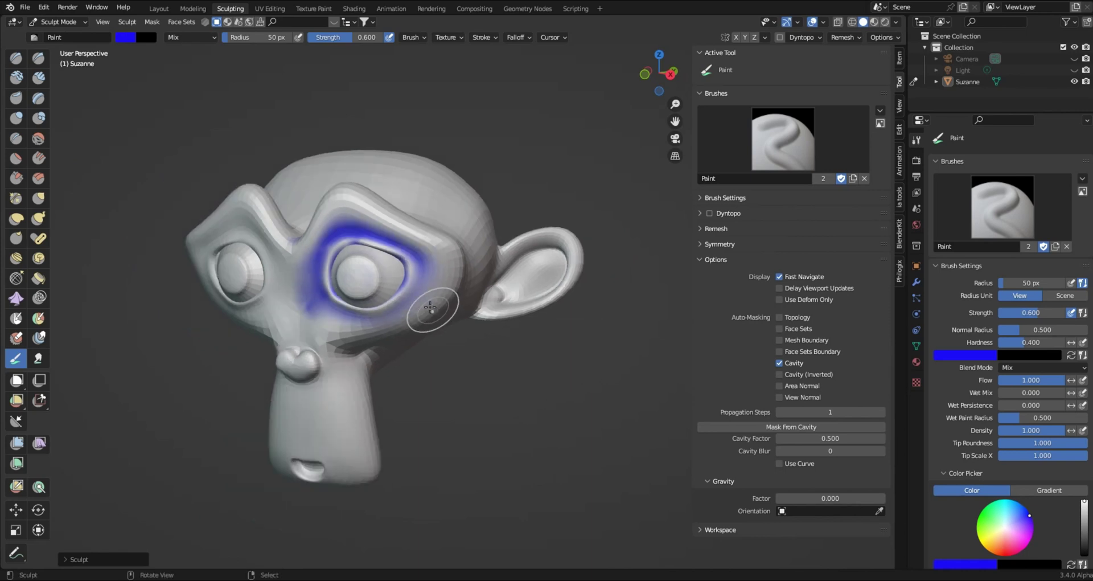
pyautogui.moveTo(353, 267); pyautogui.dragTo(413, 299)
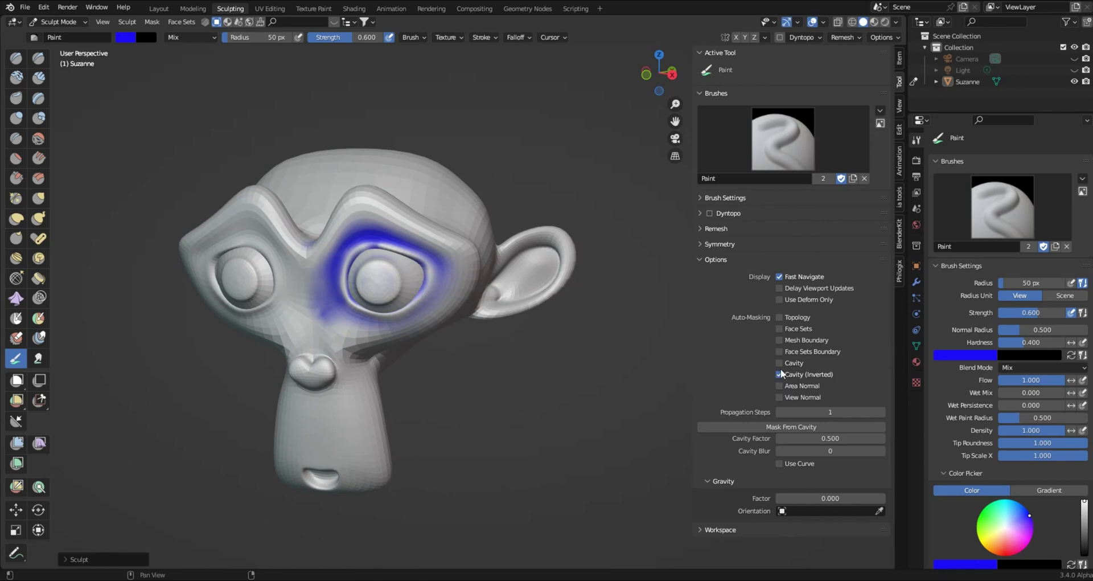
pyautogui.moveTo(441, 237); pyautogui.dragTo(379, 220)
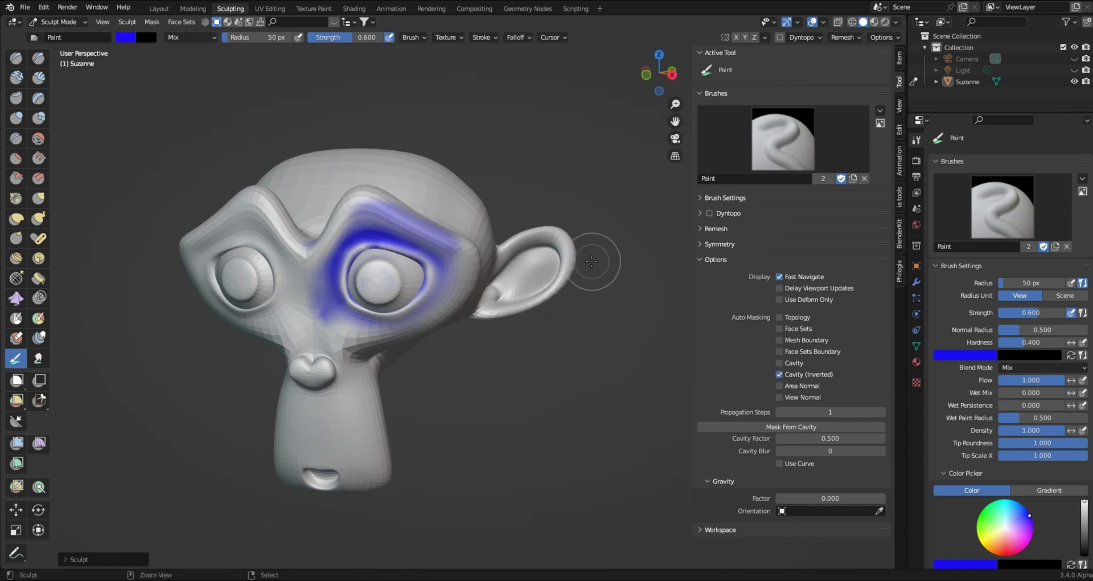
pyautogui.hotkey('ctrl', 'z')
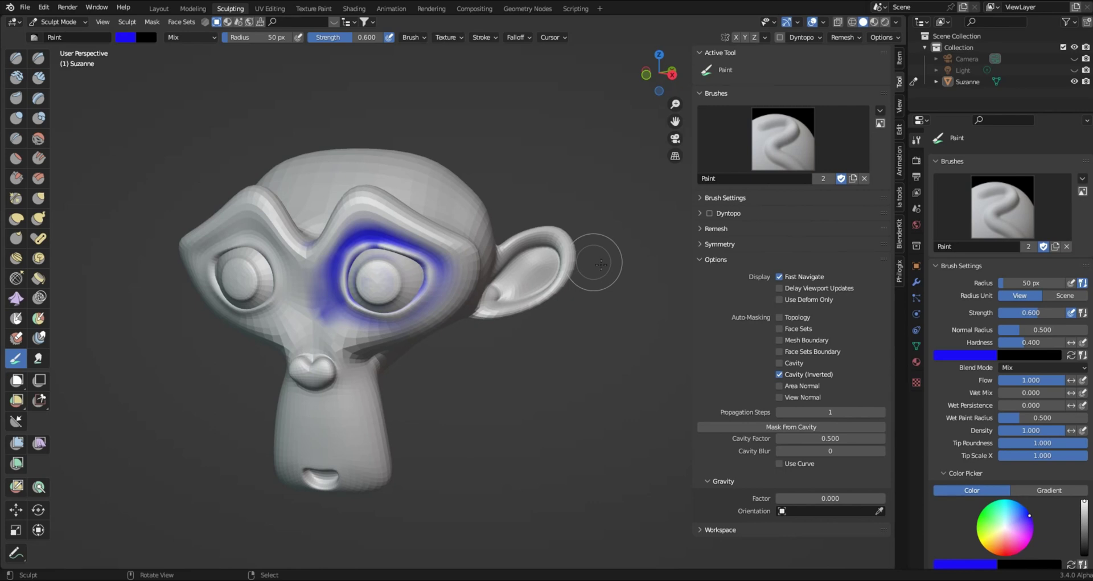
# Step: Set the Paint brush colour to a darkened orange-brown and collapse the brush settings again
pyautogui.click(701, 197)
pyautogui.moveTo(773, 458)
pyautogui.mouseDown()
pyautogui.moveTo(760, 450)
pyautogui.moveTo(764, 480)
pyautogui.moveTo(779, 487)
pyautogui.moveTo(768, 482)
pyautogui.mouseUp()
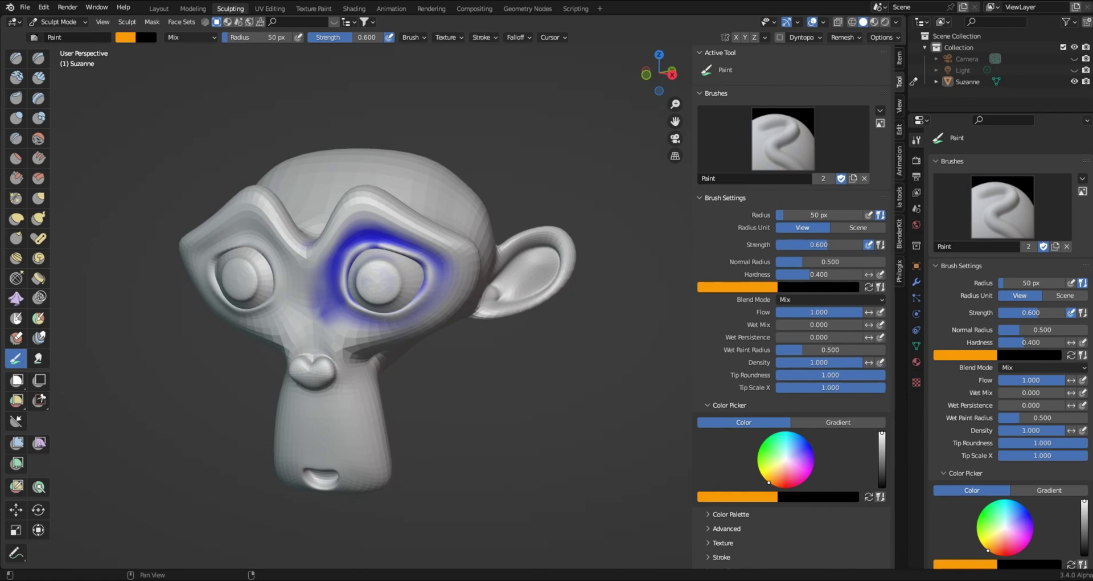
pyautogui.moveTo(883, 451); pyautogui.dragTo(882, 456)
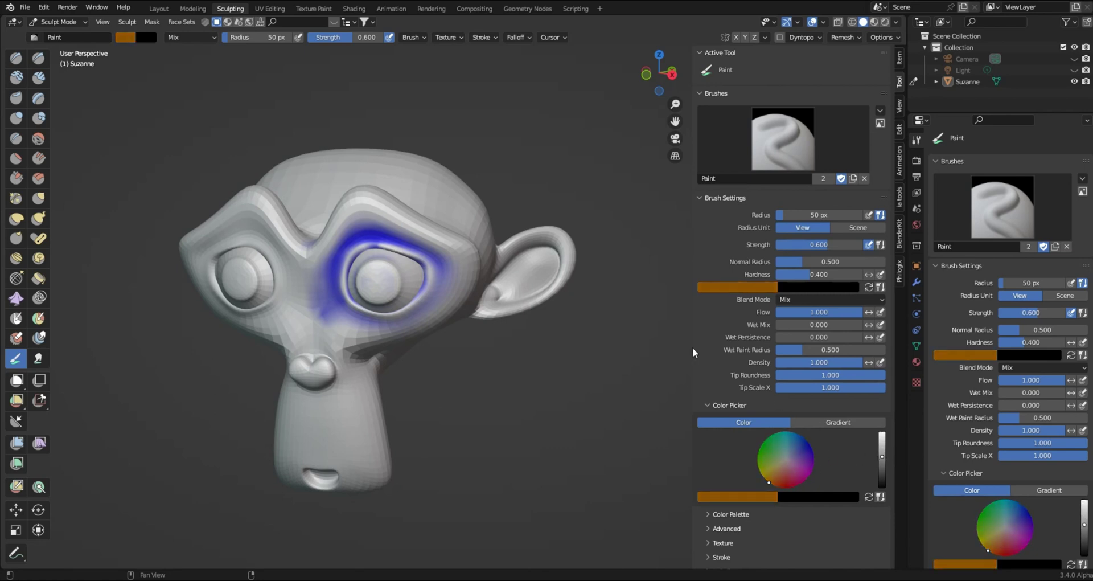
pyautogui.click(697, 198)
# Step: Paint orange-brown strokes over the raised areas of Suzanne's brows, eyeballs, cheeks and forehead with Cavity (Inverted) auto-masking
pyautogui.moveTo(412, 258)
pyautogui.mouseDown()
pyautogui.moveTo(383, 241)
pyautogui.moveTo(423, 231)
pyautogui.moveTo(364, 215)
pyautogui.moveTo(375, 214)
pyautogui.moveTo(324, 227)
pyautogui.moveTo(335, 256)
pyautogui.moveTo(313, 275)
pyautogui.mouseUp()
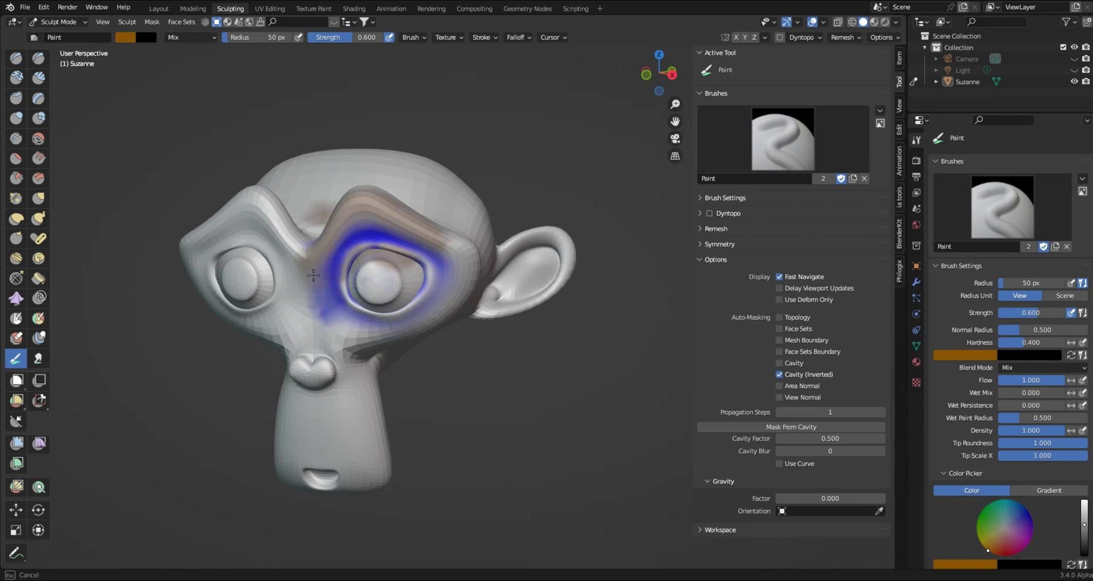
pyautogui.moveTo(356, 241)
pyautogui.mouseDown()
pyautogui.moveTo(320, 262)
pyautogui.moveTo(334, 340)
pyautogui.moveTo(406, 325)
pyautogui.moveTo(447, 300)
pyautogui.moveTo(465, 268)
pyautogui.moveTo(397, 239)
pyautogui.mouseUp()
pyautogui.moveTo(328, 302)
pyautogui.mouseDown()
pyautogui.moveTo(367, 325)
pyautogui.moveTo(431, 292)
pyautogui.moveTo(421, 249)
pyautogui.moveTo(352, 241)
pyautogui.moveTo(305, 268)
pyautogui.moveTo(350, 320)
pyautogui.moveTo(402, 286)
pyautogui.moveTo(352, 286)
pyautogui.moveTo(347, 298)
pyautogui.moveTo(381, 292)
pyautogui.mouseUp()
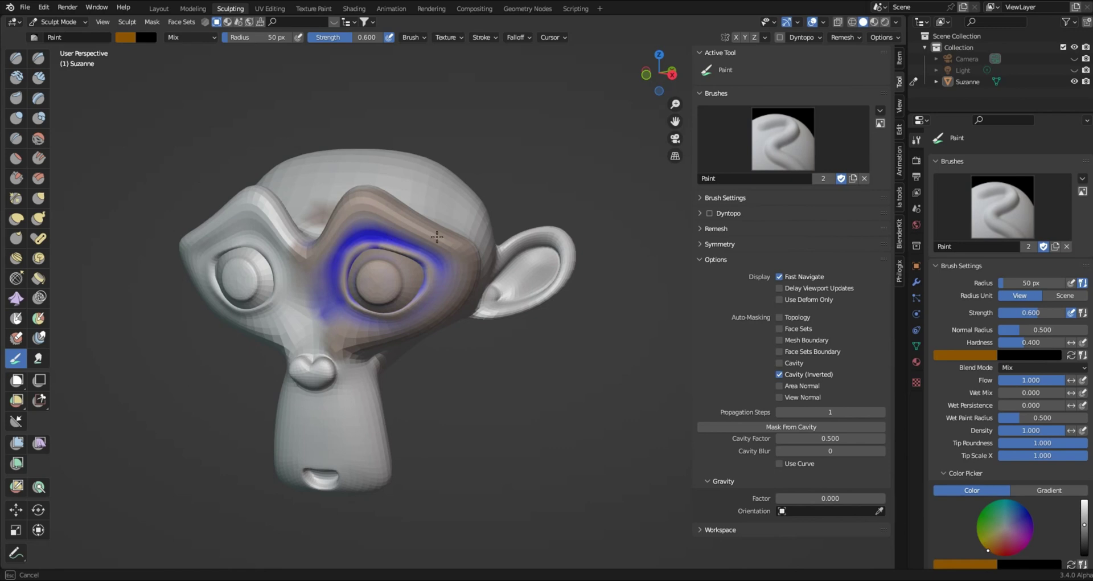
pyautogui.moveTo(437, 237); pyautogui.dragTo(435, 238)
pyautogui.moveTo(414, 242); pyautogui.dragTo(427, 259, button='middle')
pyautogui.moveTo(352, 296)
pyautogui.mouseDown()
pyautogui.moveTo(319, 324)
pyautogui.moveTo(399, 267)
pyautogui.moveTo(279, 267)
pyautogui.moveTo(358, 233)
pyautogui.moveTo(296, 196)
pyautogui.moveTo(259, 236)
pyautogui.moveTo(307, 299)
pyautogui.moveTo(333, 297)
pyautogui.moveTo(312, 333)
pyautogui.moveTo(310, 324)
pyautogui.mouseUp()
pyautogui.moveTo(311, 324); pyautogui.dragTo(722, 310, button='middle')
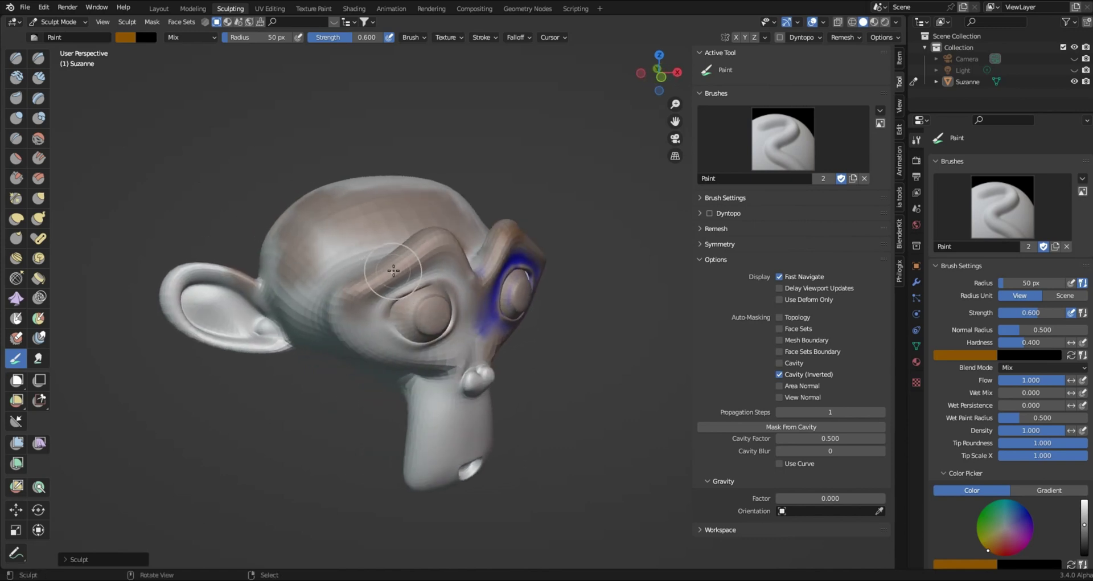
# Step: Switch auto-masking back to Cavity and set the Paint brush colour to dark magenta
pyautogui.click(780, 362)
pyautogui.click(699, 198)
pyautogui.moveTo(788, 447); pyautogui.dragTo(802, 482)
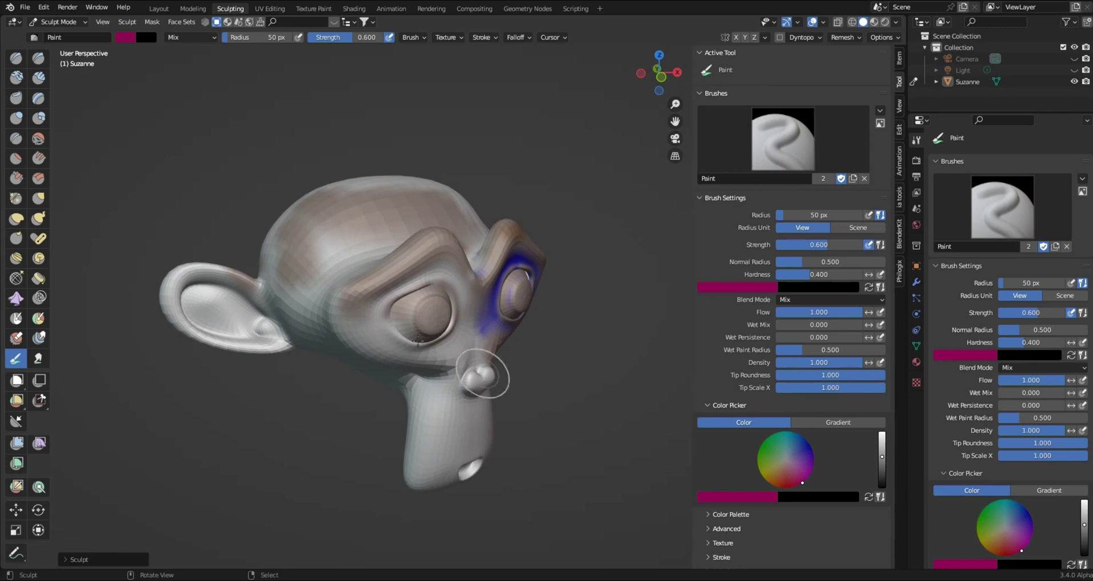
# Step: Paint magenta strokes into the eye socket opposite the blue one, the nose bridge, the mouth and the adjacent ear
pyautogui.moveTo(465, 263)
pyautogui.mouseDown()
pyautogui.moveTo(398, 299)
pyautogui.moveTo(390, 341)
pyautogui.moveTo(472, 364)
pyautogui.mouseUp()
pyautogui.moveTo(475, 468); pyautogui.dragTo(463, 408, button='middle')
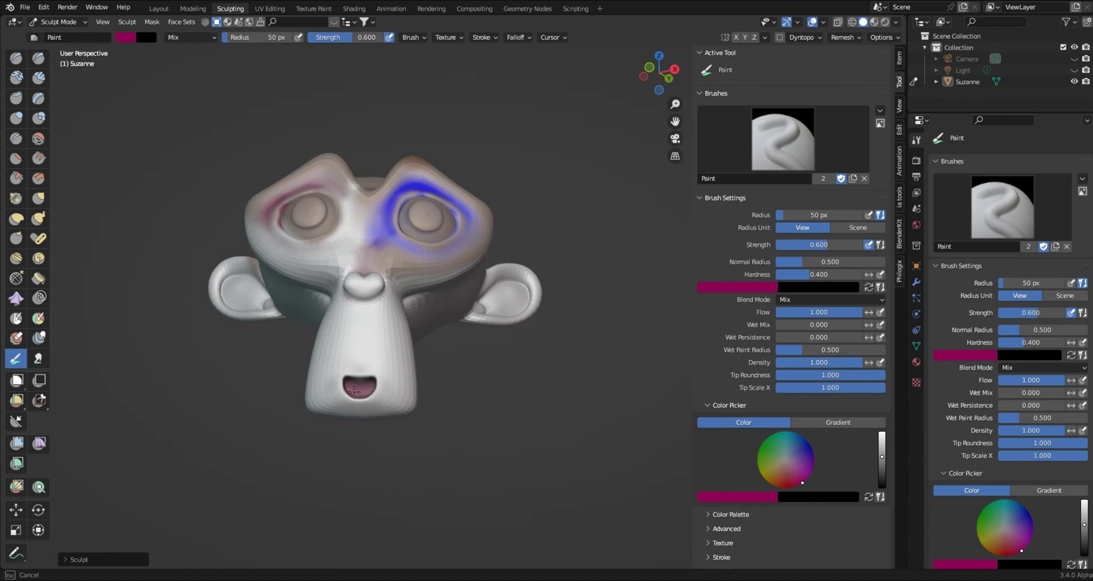
pyautogui.moveTo(233, 279); pyautogui.dragTo(276, 354, button='middle')
pyautogui.moveTo(232, 271)
pyautogui.mouseDown()
pyautogui.moveTo(207, 272)
pyautogui.moveTo(233, 284)
pyautogui.mouseUp()
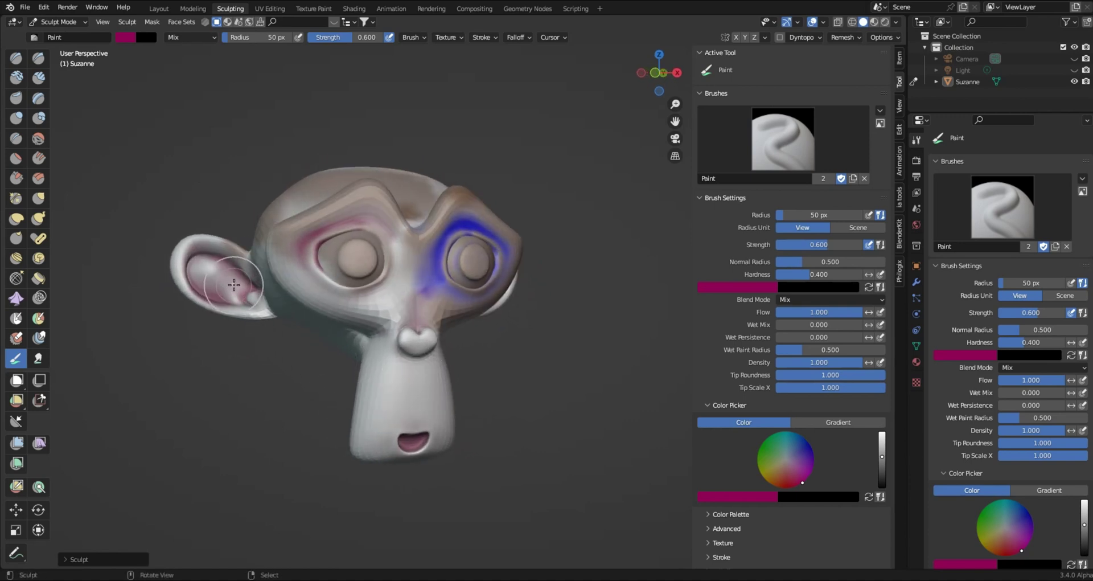
# Step: Raise the Paint brush strength to 1.000 and paint saturated magenta around the eye socket opposite the blue one
pyautogui.hotkey('ctrl', 'f')
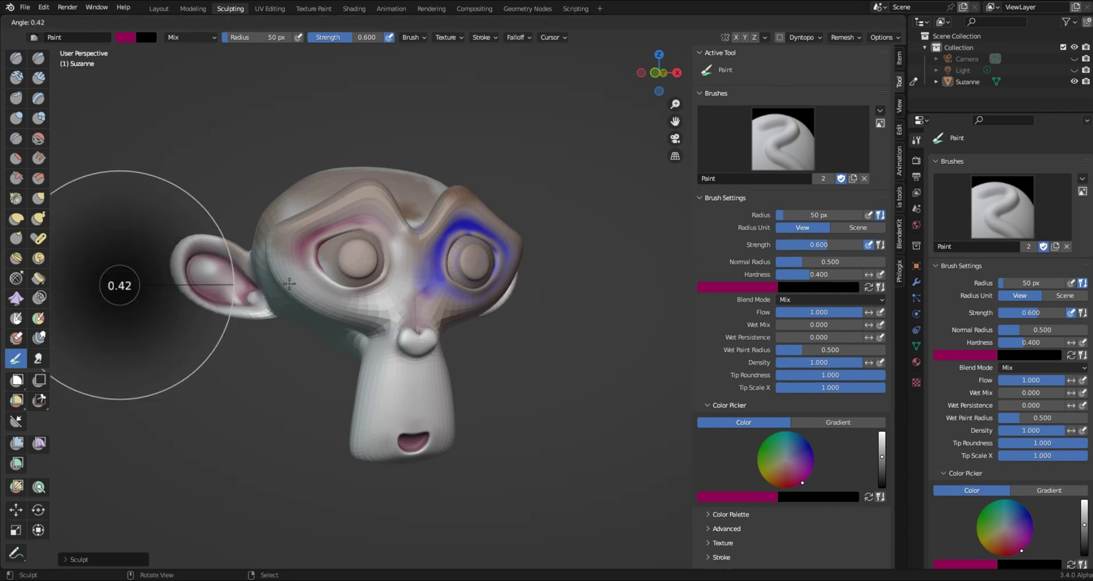
pyautogui.click(402, 271)
pyautogui.moveTo(350, 33); pyautogui.dragTo(373, 33)
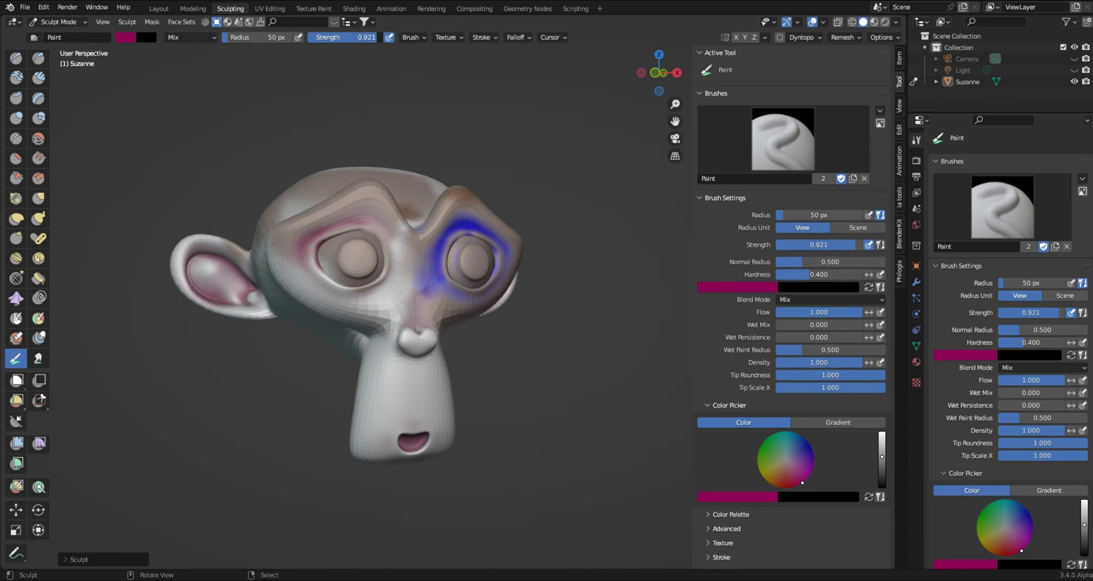
pyautogui.moveTo(408, 272)
pyautogui.mouseDown()
pyautogui.moveTo(306, 243)
pyautogui.moveTo(291, 258)
pyautogui.moveTo(317, 299)
pyautogui.moveTo(361, 313)
pyautogui.moveTo(382, 288)
pyautogui.moveTo(366, 224)
pyautogui.moveTo(327, 222)
pyautogui.moveTo(299, 253)
pyautogui.moveTo(315, 285)
pyautogui.moveTo(364, 301)
pyautogui.moveTo(294, 269)
pyautogui.moveTo(352, 296)
pyautogui.moveTo(380, 284)
pyautogui.moveTo(388, 234)
pyautogui.moveTo(387, 261)
pyautogui.moveTo(380, 235)
pyautogui.moveTo(310, 233)
pyautogui.moveTo(290, 250)
pyautogui.moveTo(303, 280)
pyautogui.moveTo(369, 285)
pyautogui.mouseUp()
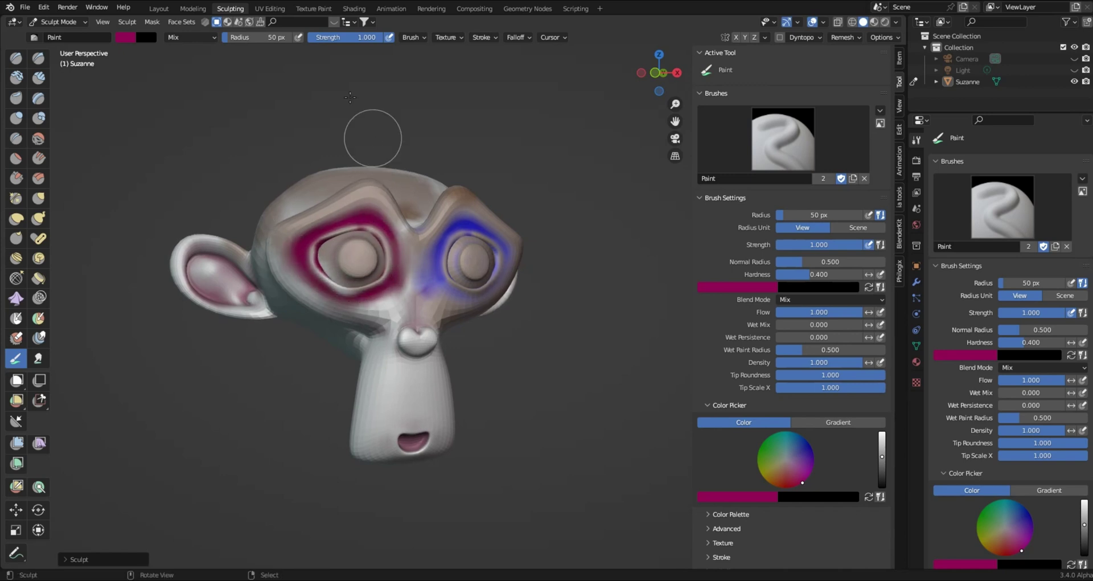
# Step: Set the brush radius to 112 px and paint magenta into the creases around Suzanne's nose and lower cheek
pyautogui.moveTo(252, 35); pyautogui.dragTo(296, 36)
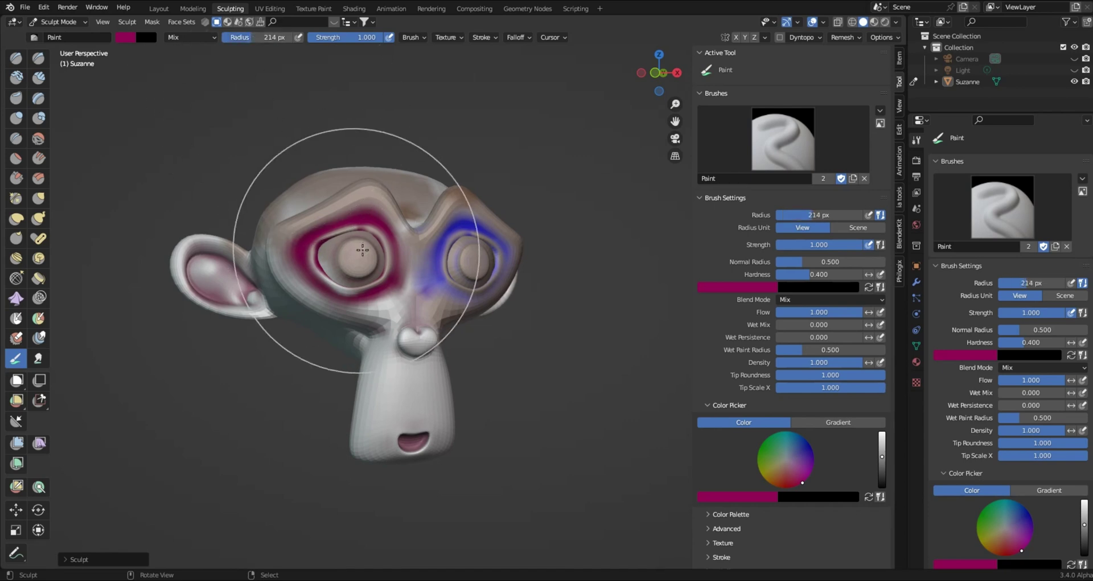
pyautogui.press('f')
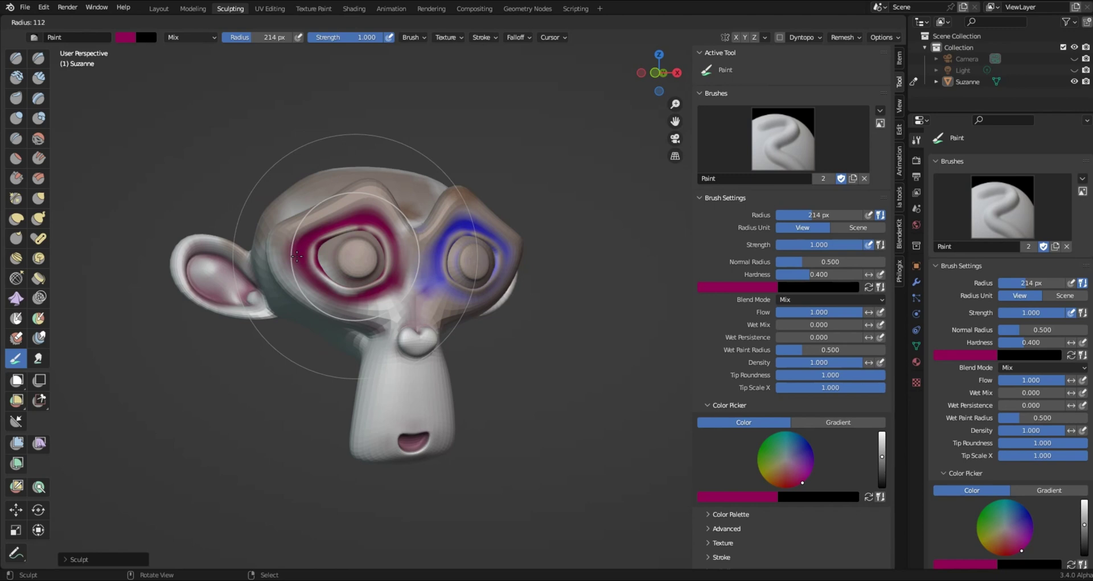
pyautogui.click(334, 273)
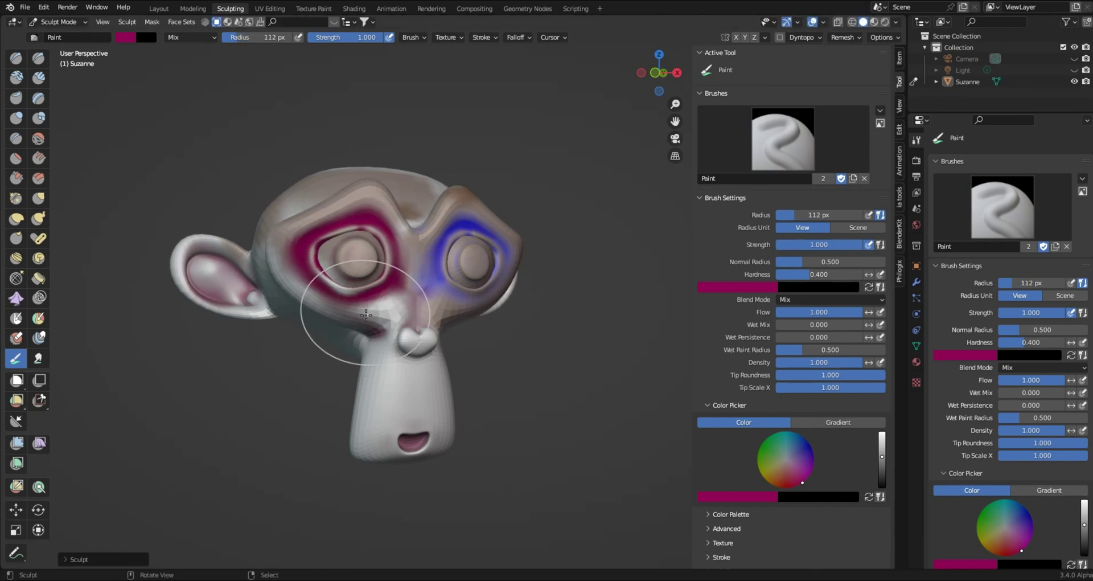
pyautogui.moveTo(419, 320); pyautogui.dragTo(416, 370)
pyautogui.moveTo(402, 346); pyautogui.dragTo(421, 373, button='middle')
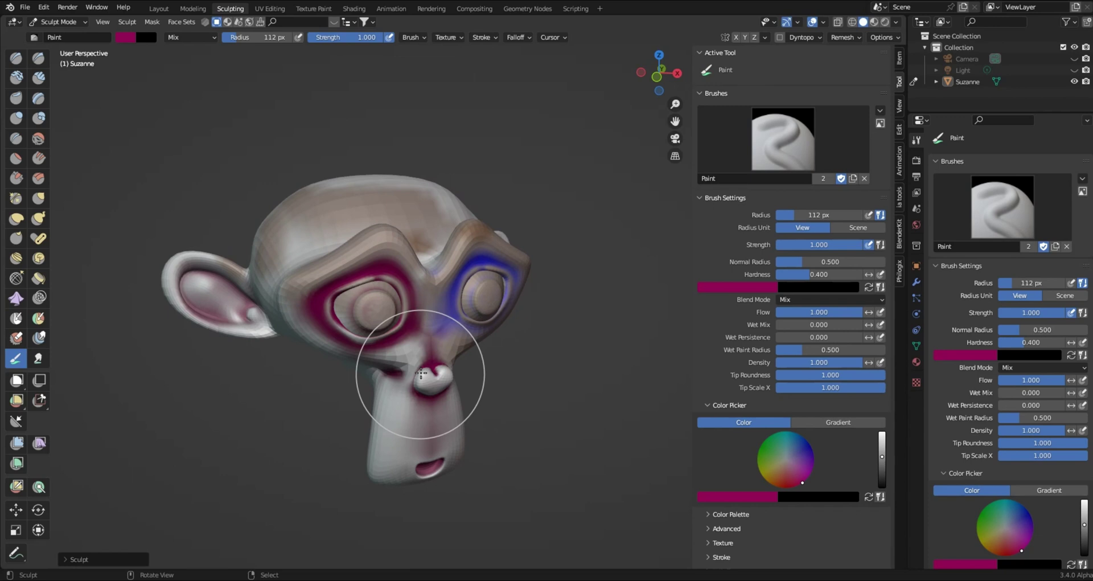
# Step: Bring up the quick auto-masking options and the mask editing commands over the model and review the available choices
pyautogui.hotkey('alt', 'a')
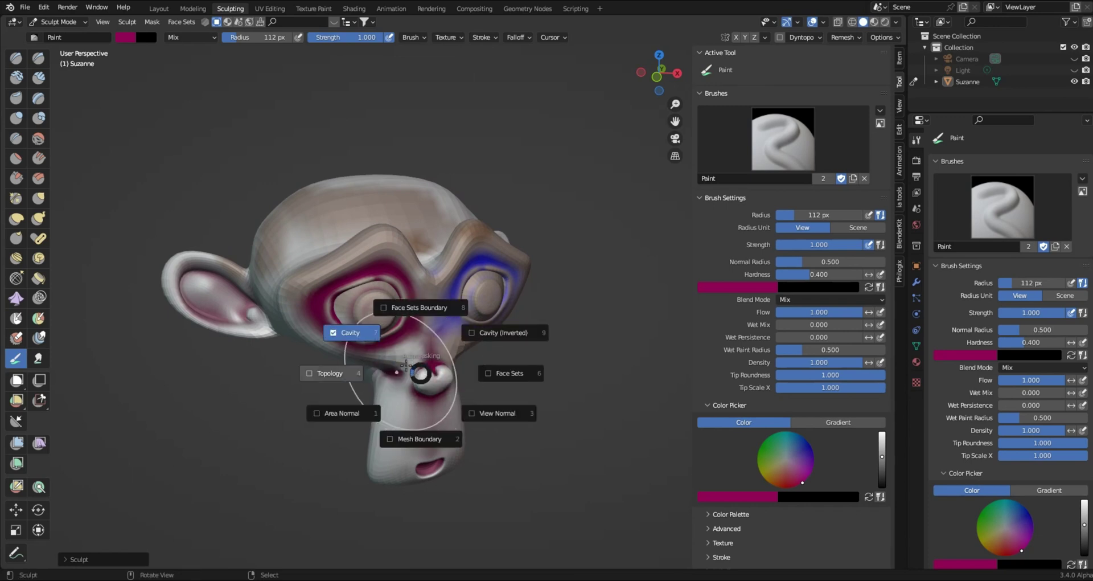
pyautogui.click(351, 333)
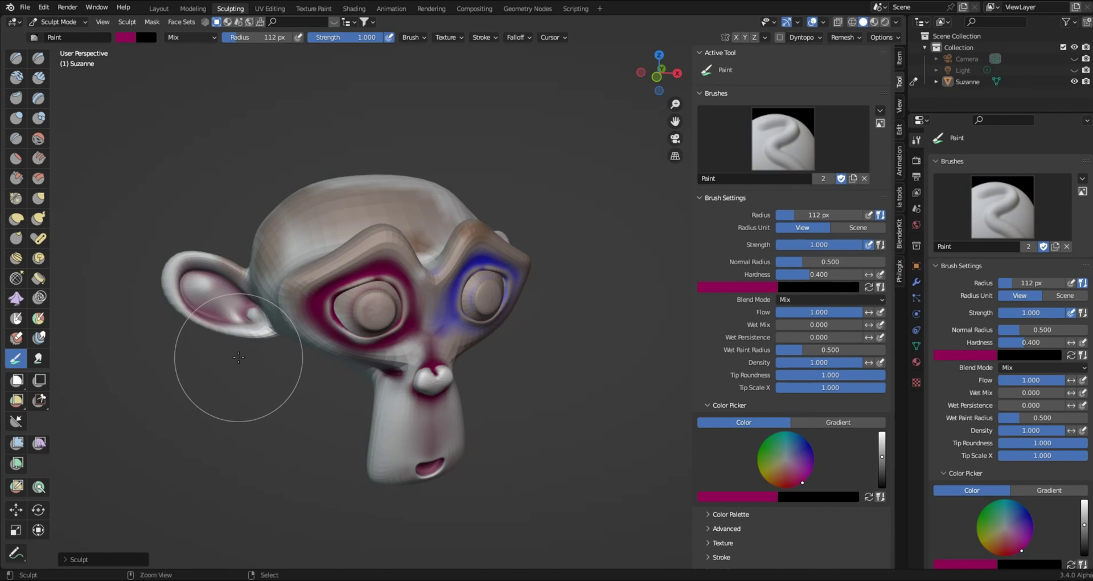
pyautogui.press('a')
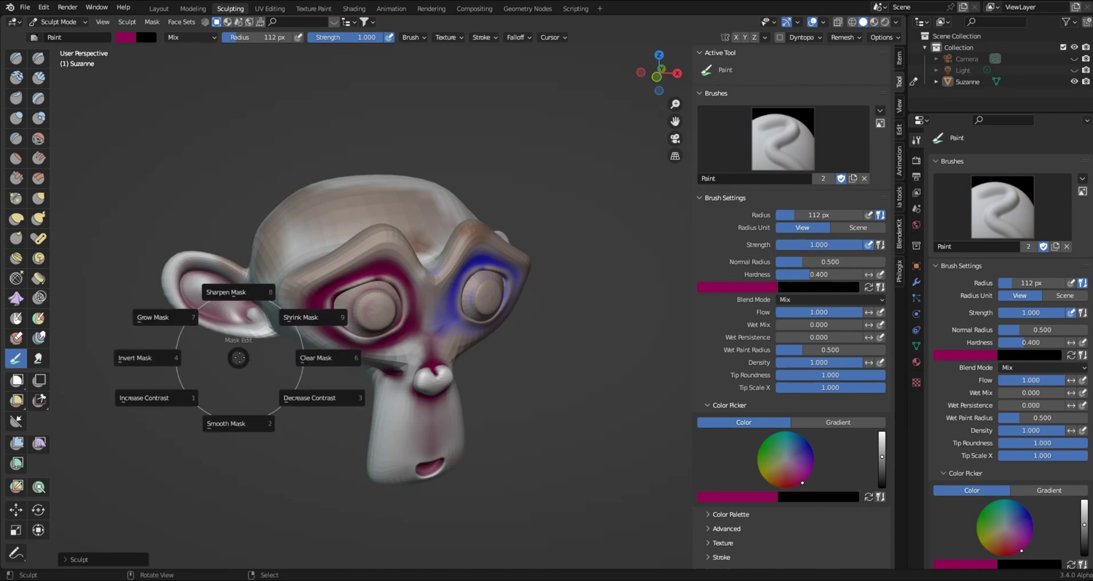
pyautogui.click(513, 337)
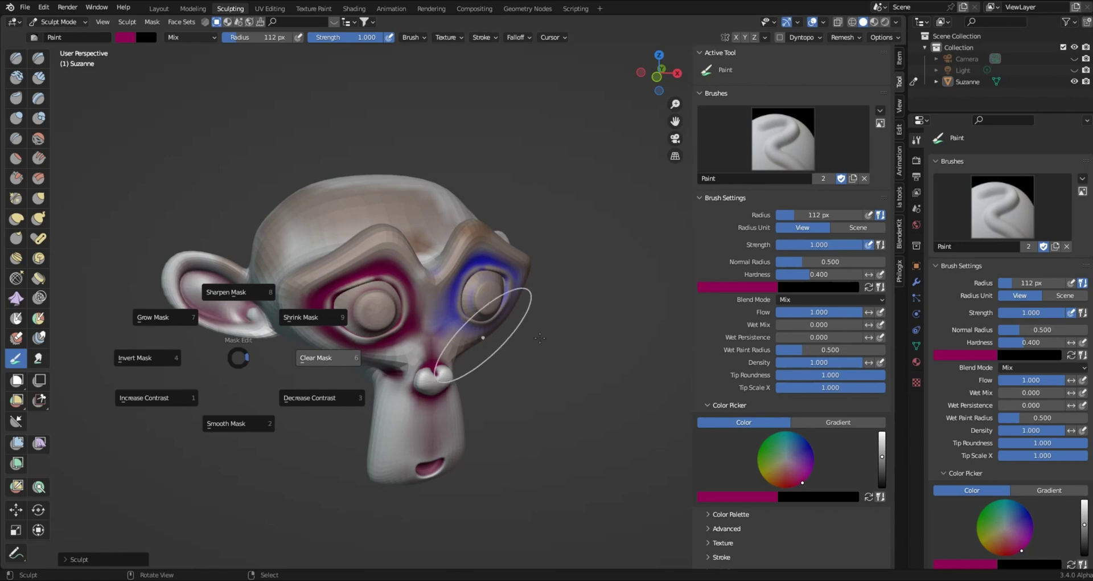
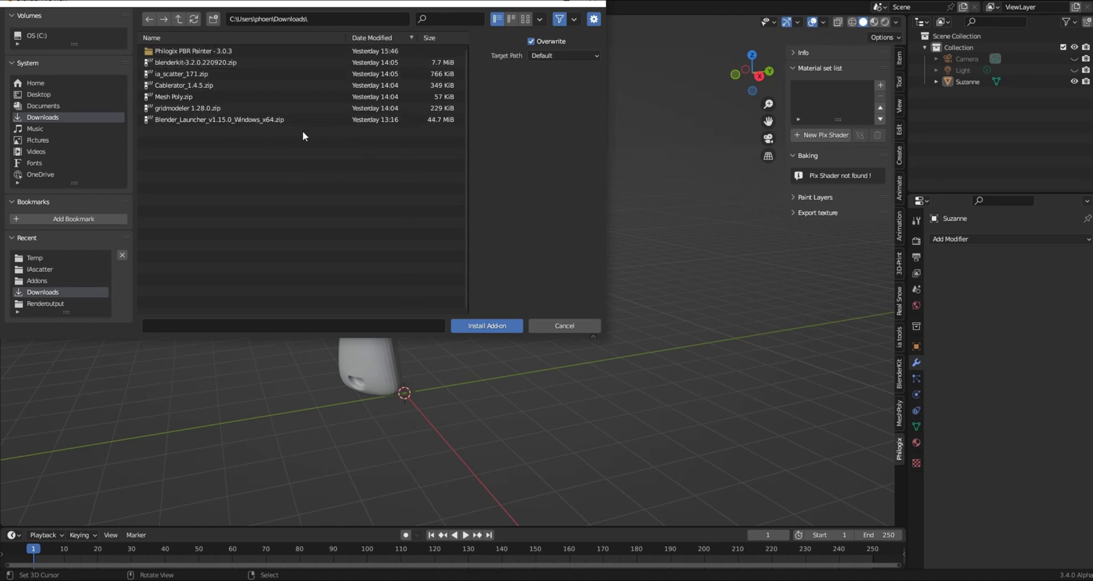
# Step: Toggle Auto-Save Preferences off and back on, and close the Blender Preferences window
pyautogui.click(513, 327)
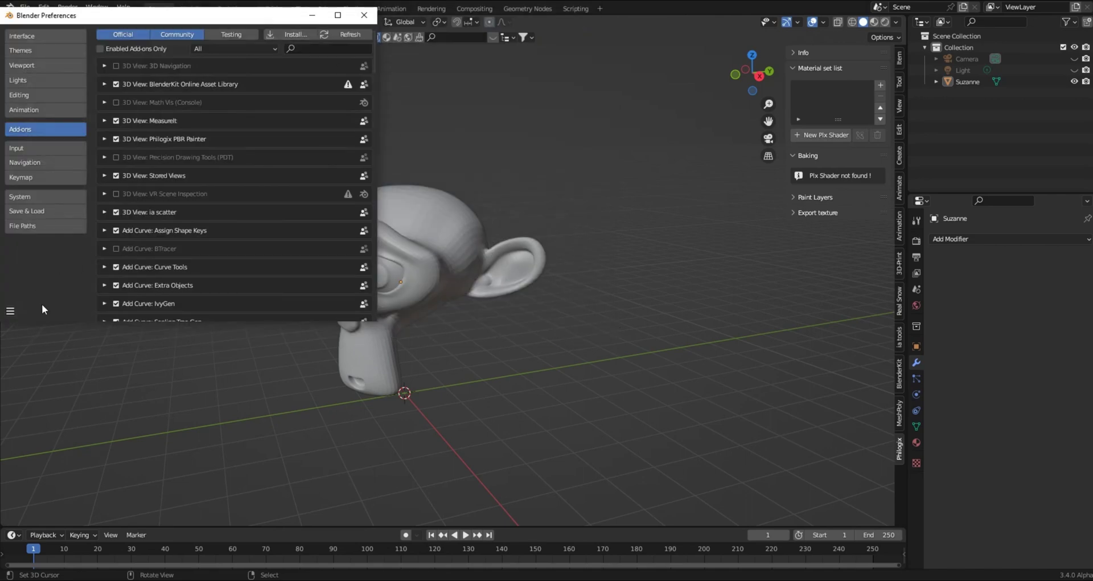
pyautogui.click(11, 312)
pyautogui.click(15, 299)
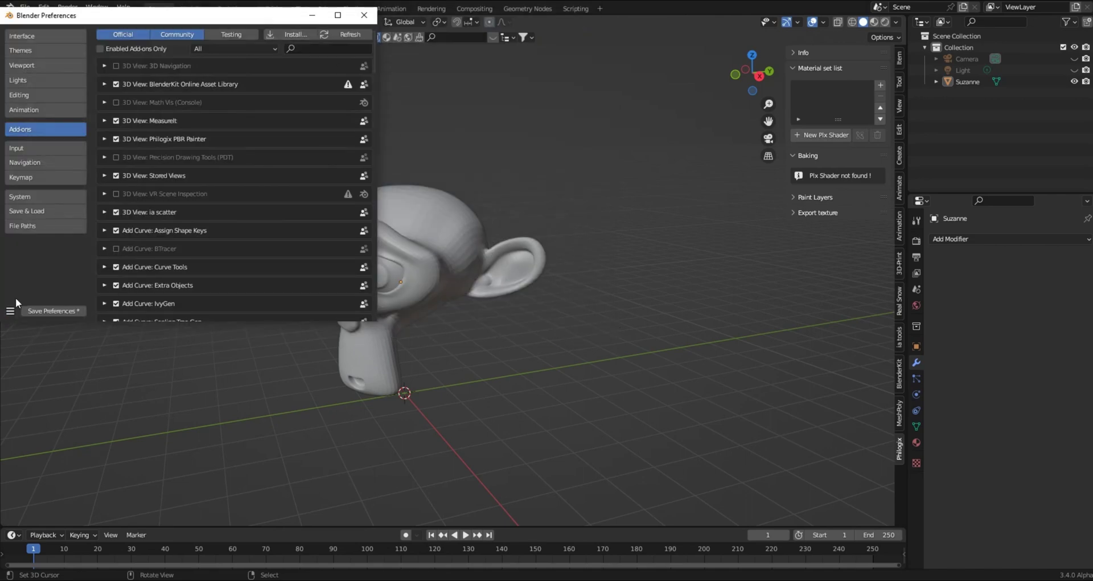
pyautogui.click(10, 311)
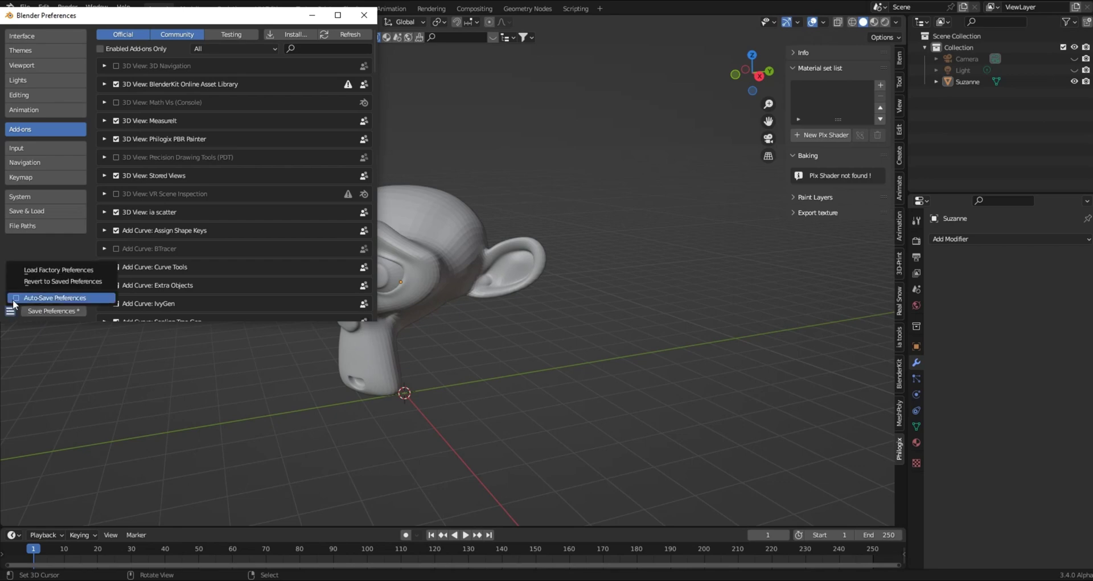
pyautogui.click(23, 297)
pyautogui.click(364, 15)
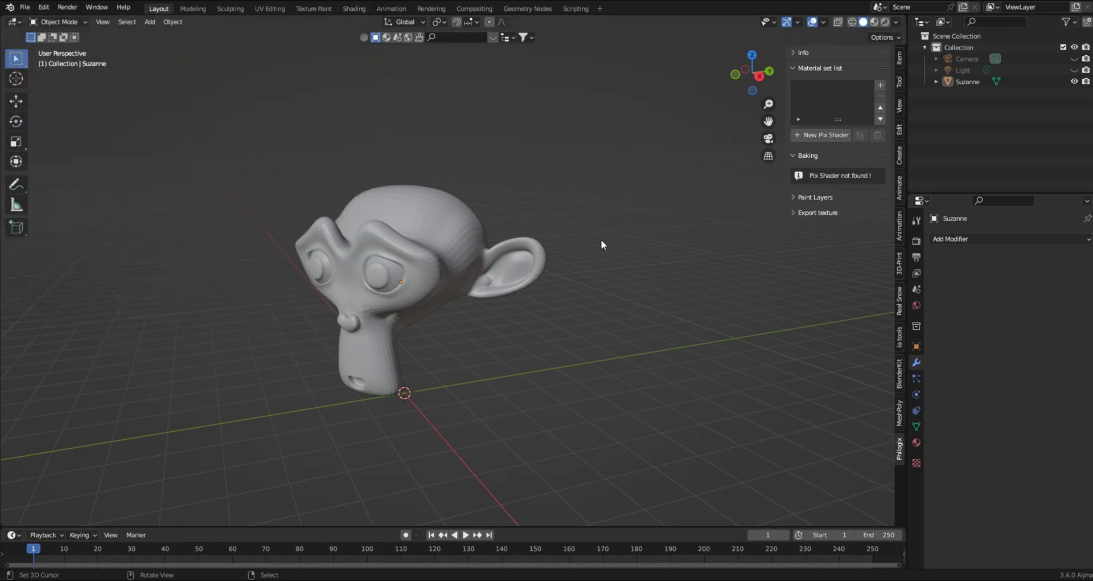
# Step: Widen the viewport sidebar with the Philogix settings and save the scene as untitled.blend, overwriting the existing file
pyautogui.press('n')
pyautogui.press('n')
pyautogui.moveTo(786, 98); pyautogui.dragTo(669, 127)
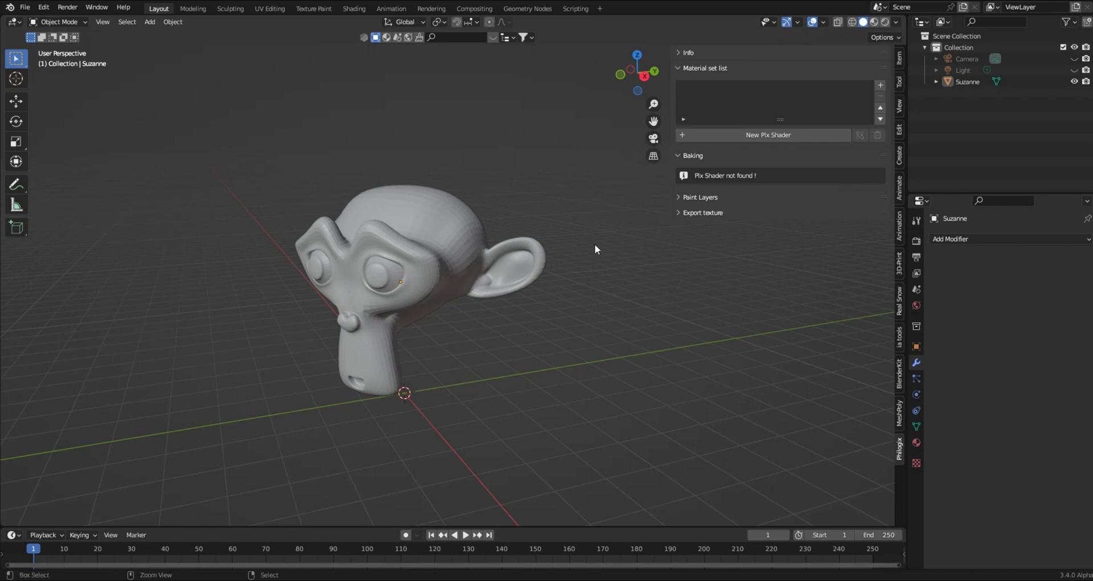
pyautogui.hotkey('ctrl', 's')
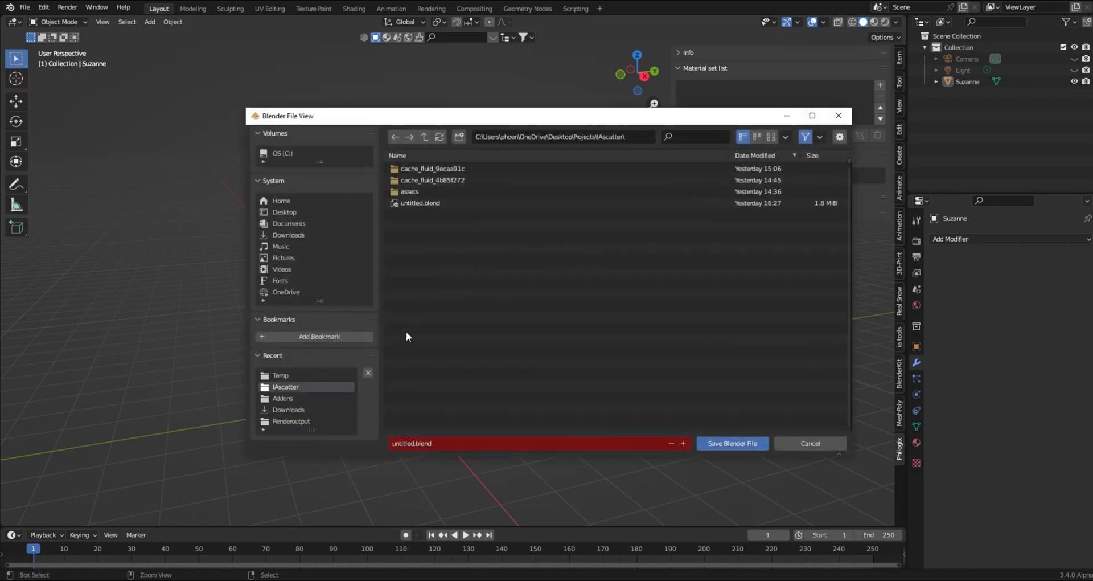
pyautogui.click(728, 444)
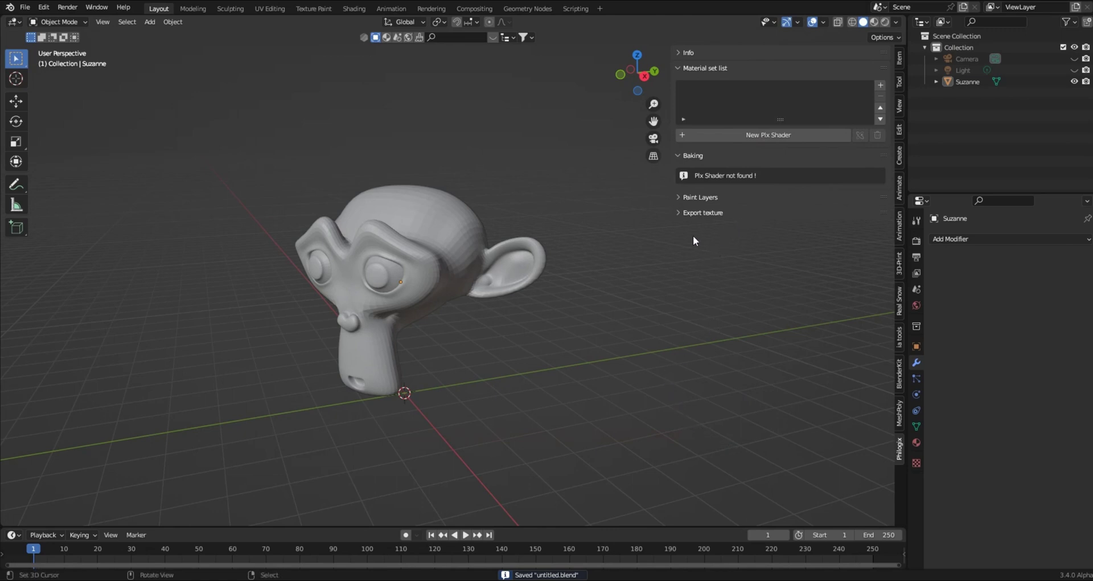
# Step: Create a new Plx Shader on Suzanne, name its material monkey1 and collapse the Baking section
pyautogui.click(437, 272)
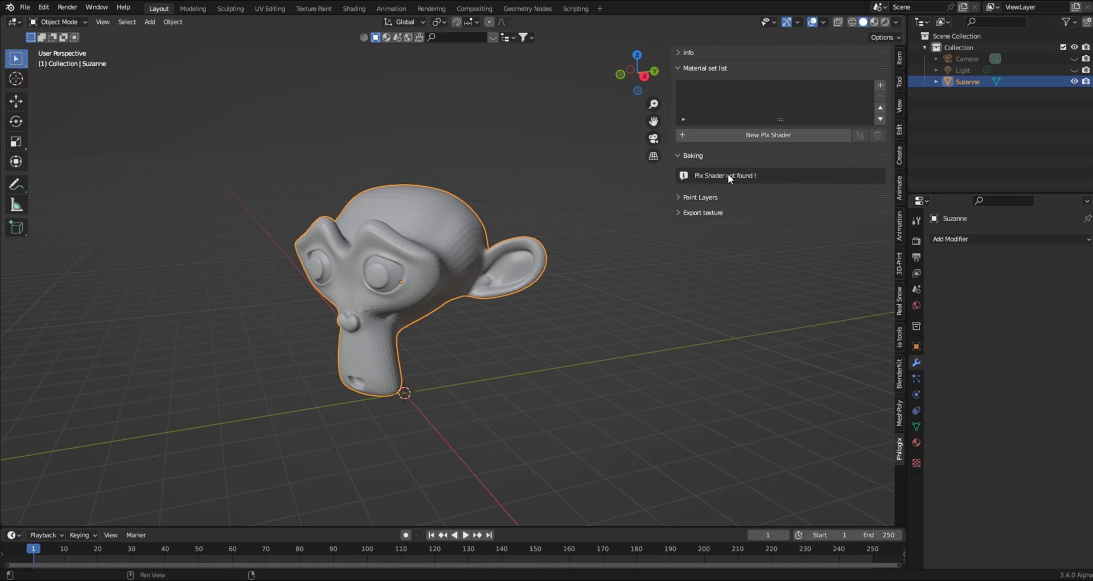
pyautogui.click(733, 137)
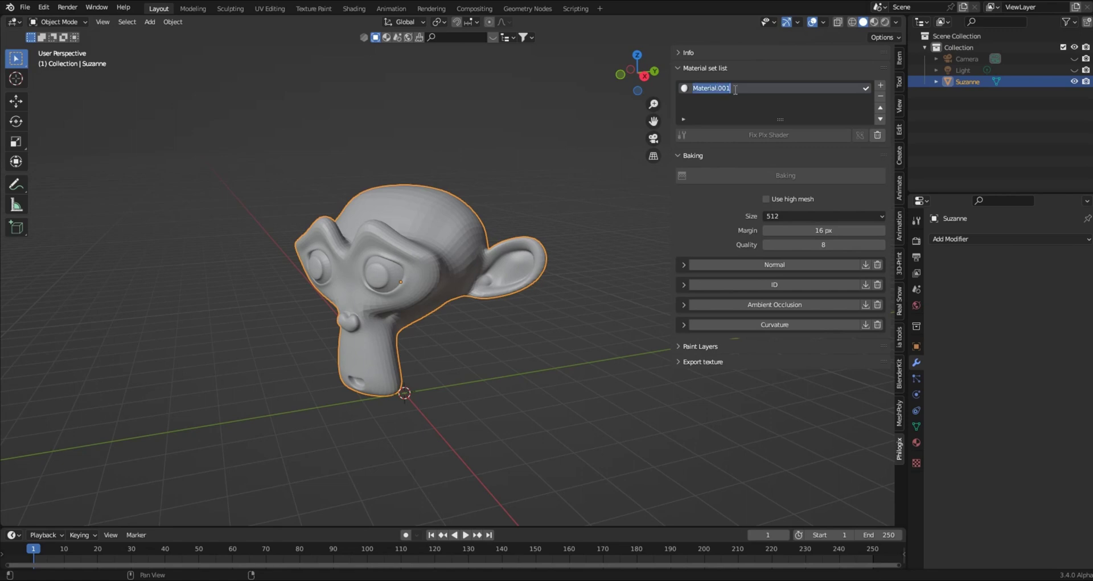
pyautogui.write('monkey1')
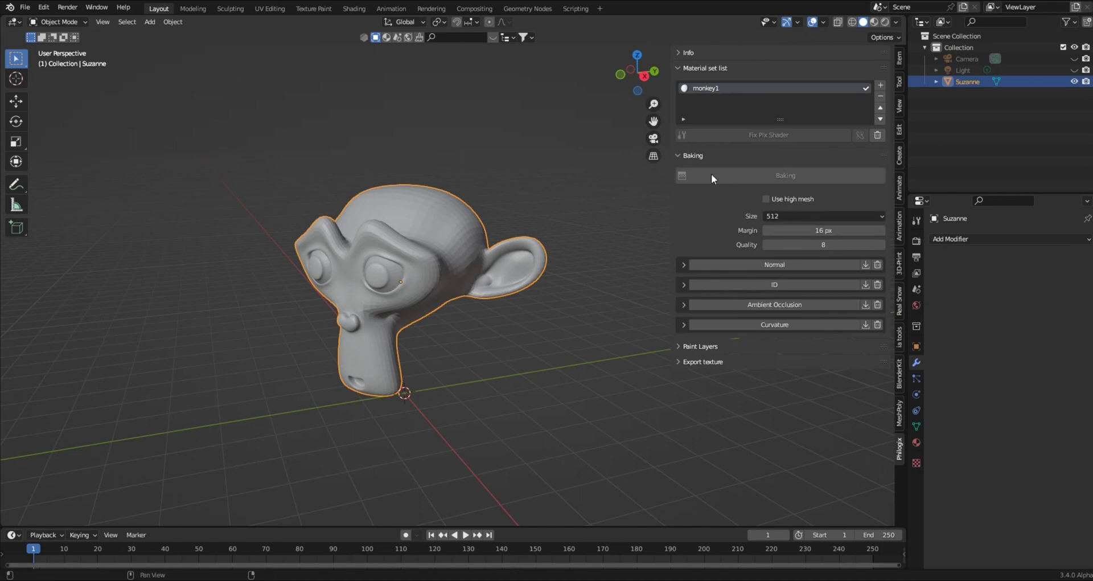
pyautogui.click(680, 153)
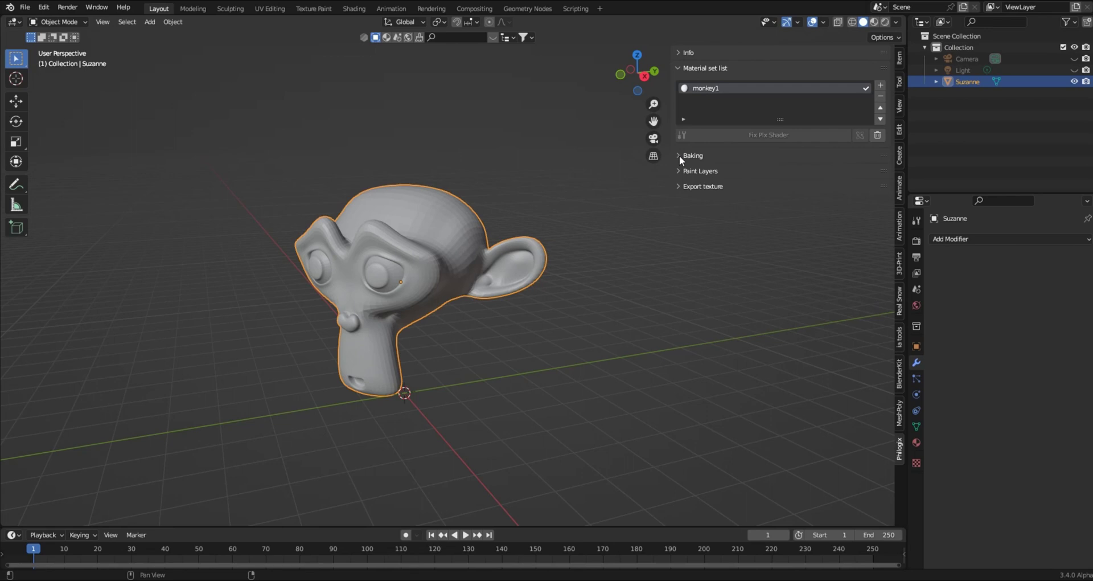
# Step: Expand the Baking settings and set the bake size to 1024 and the quality to 4
pyautogui.click(679, 154)
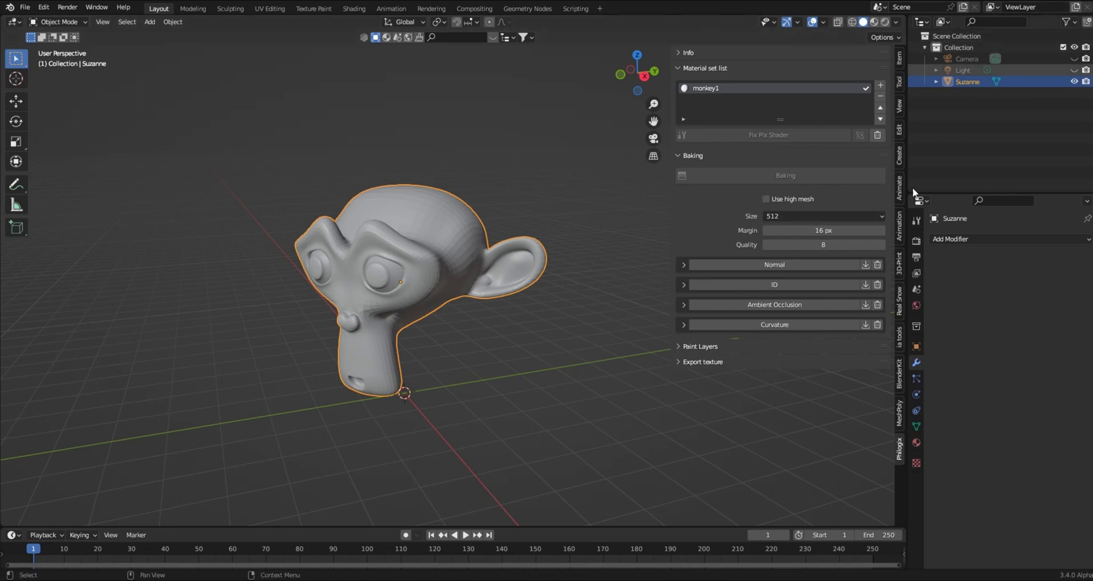
pyautogui.click(877, 216)
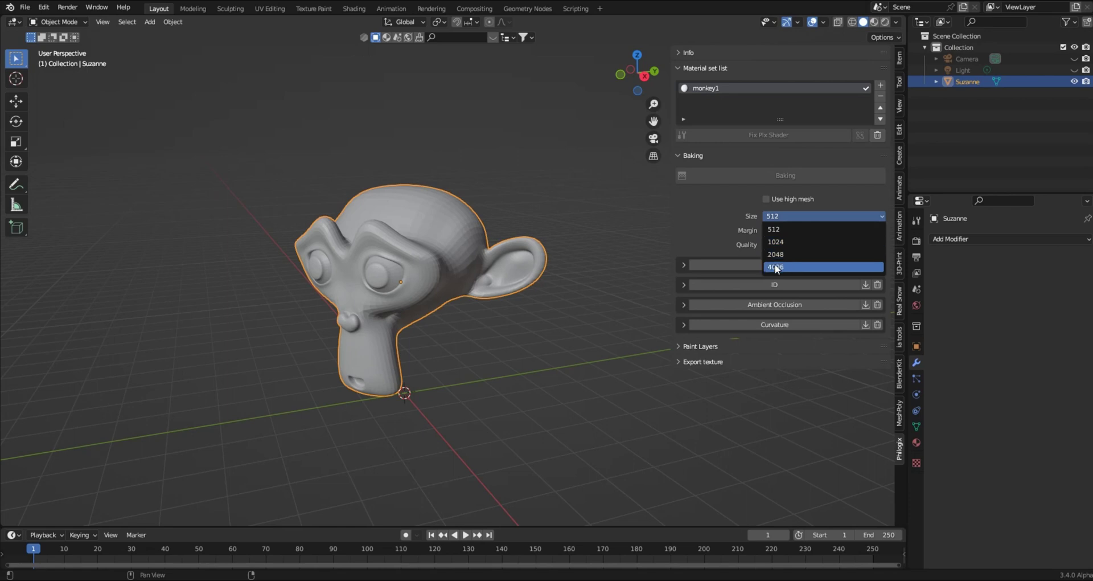
pyautogui.click(786, 241)
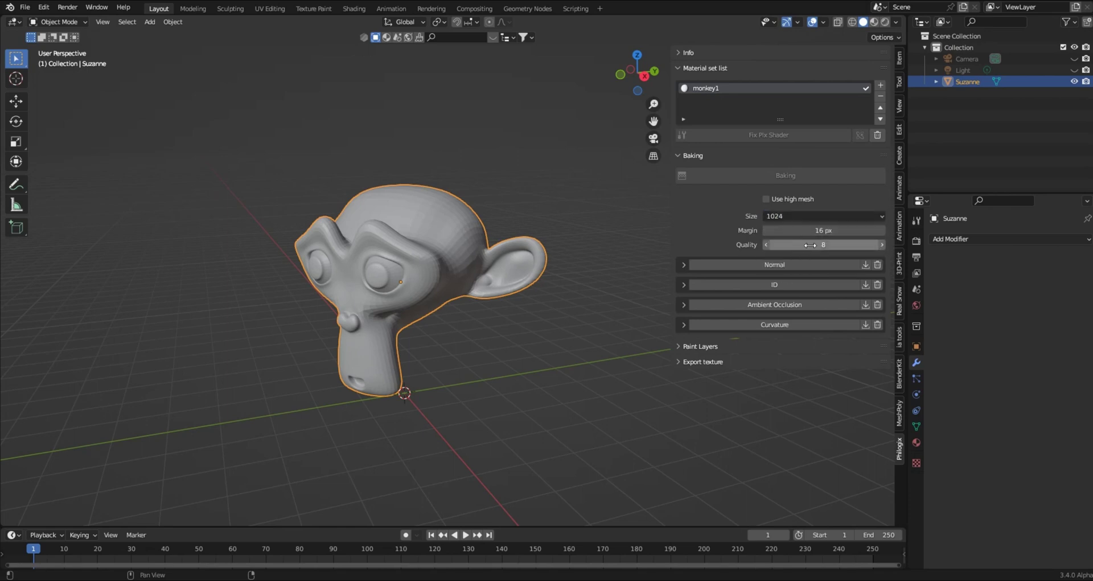
pyautogui.click(810, 245)
pyautogui.write('4')
pyautogui.press('Return')
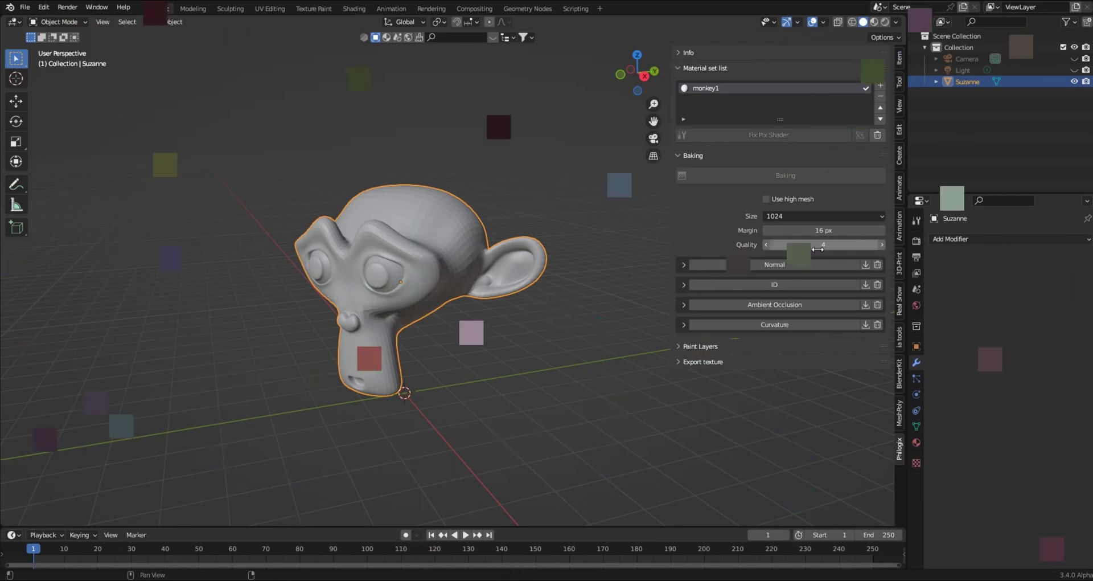
# Step: Enable the Normal map for baking and review the options of the Normal and ID maps
pyautogui.click(784, 262)
pyautogui.click(683, 266)
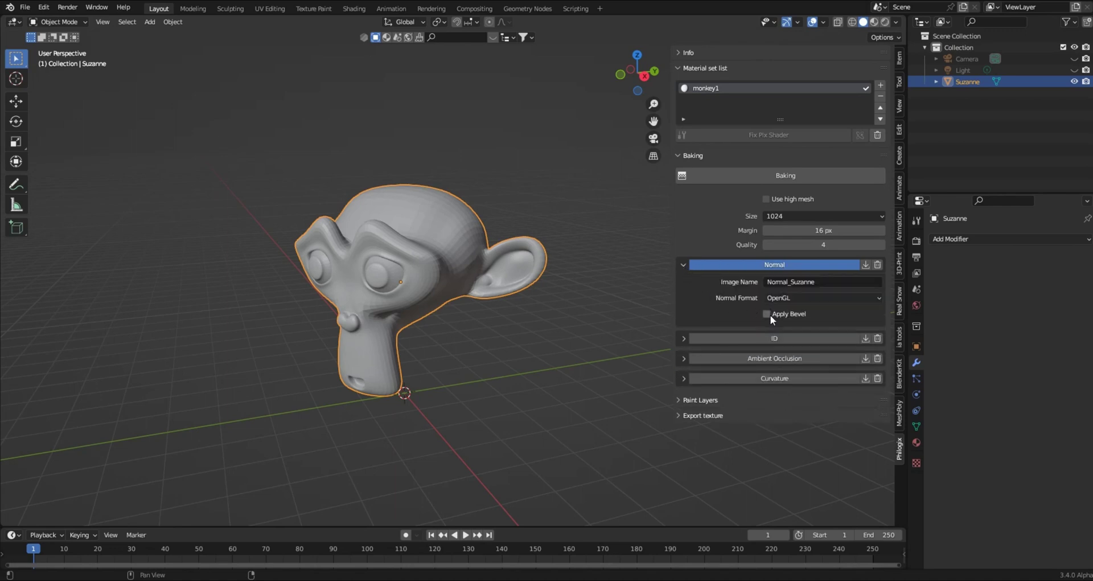
pyautogui.click(683, 265)
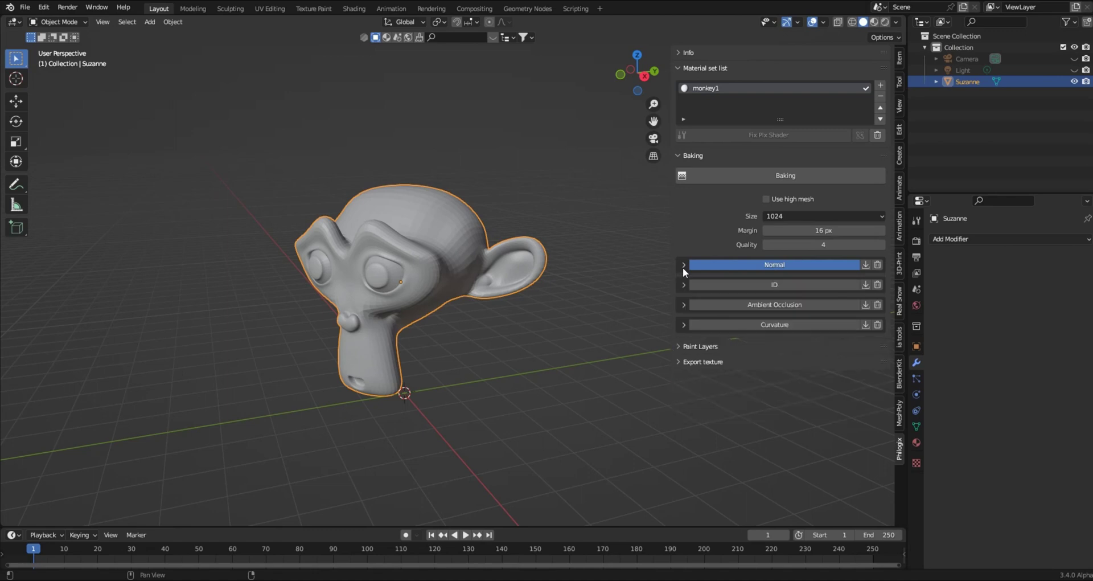
pyautogui.click(683, 285)
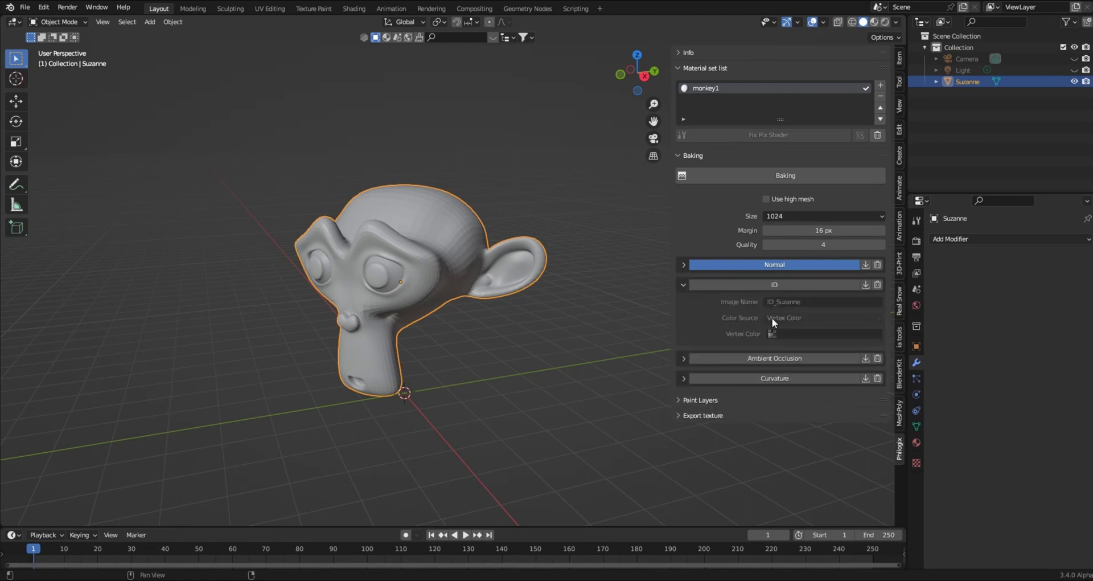
pyautogui.click(683, 284)
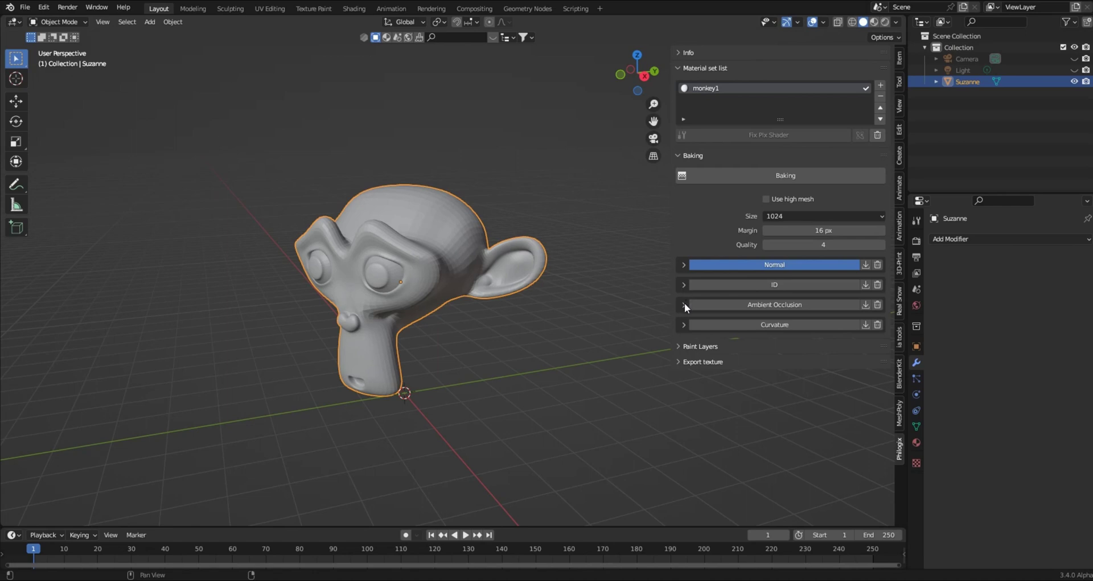
# Step: Enable the Ambient Occlusion and Curvature maps too, and bake the selected maps for Suzanne
pyautogui.click(684, 306)
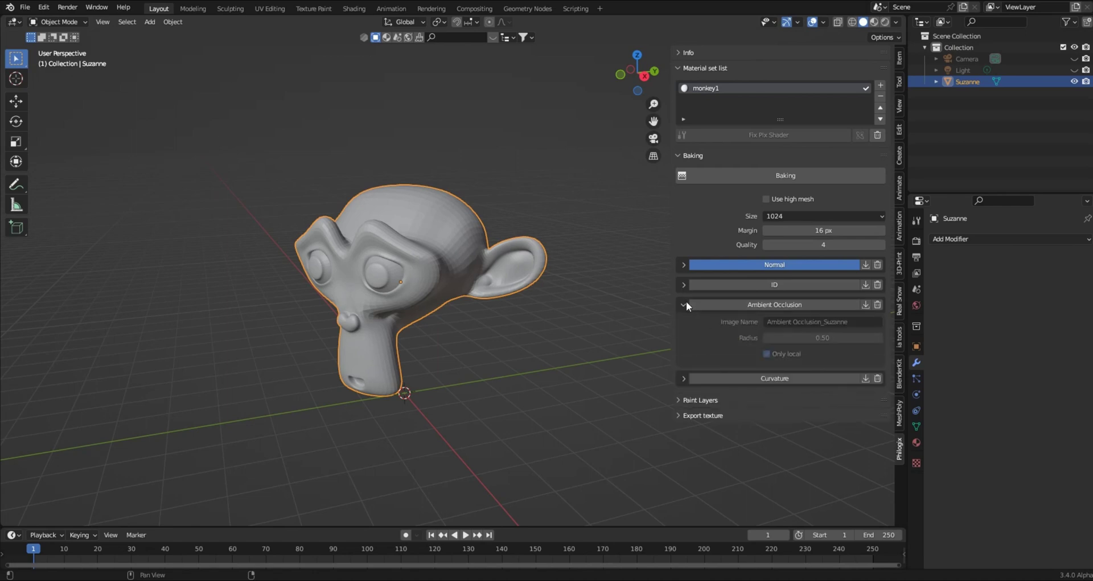
pyautogui.click(684, 304)
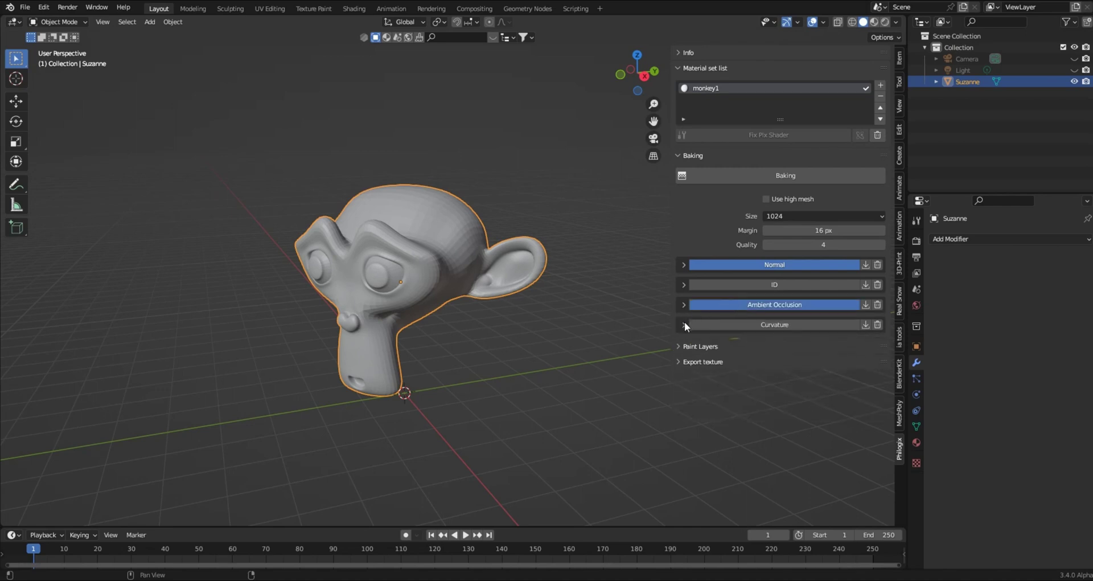
pyautogui.click(684, 325)
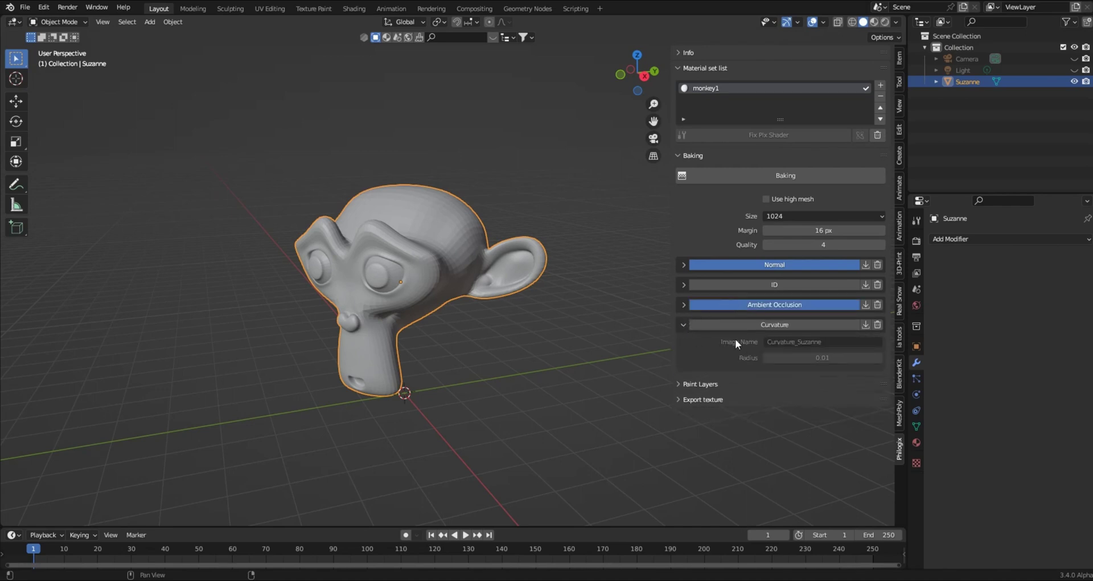
pyautogui.click(764, 324)
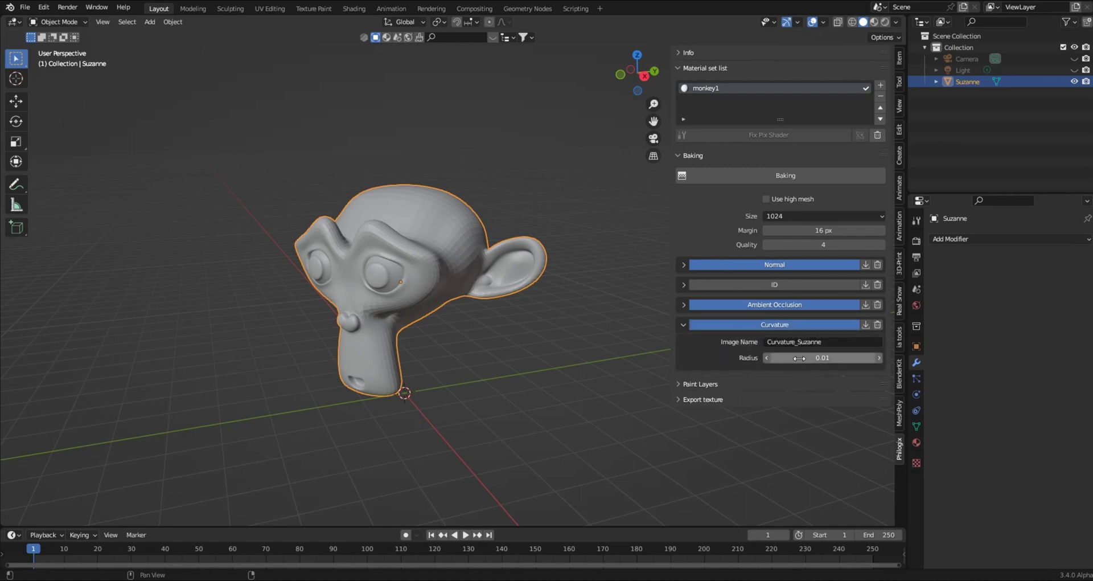
pyautogui.click(685, 324)
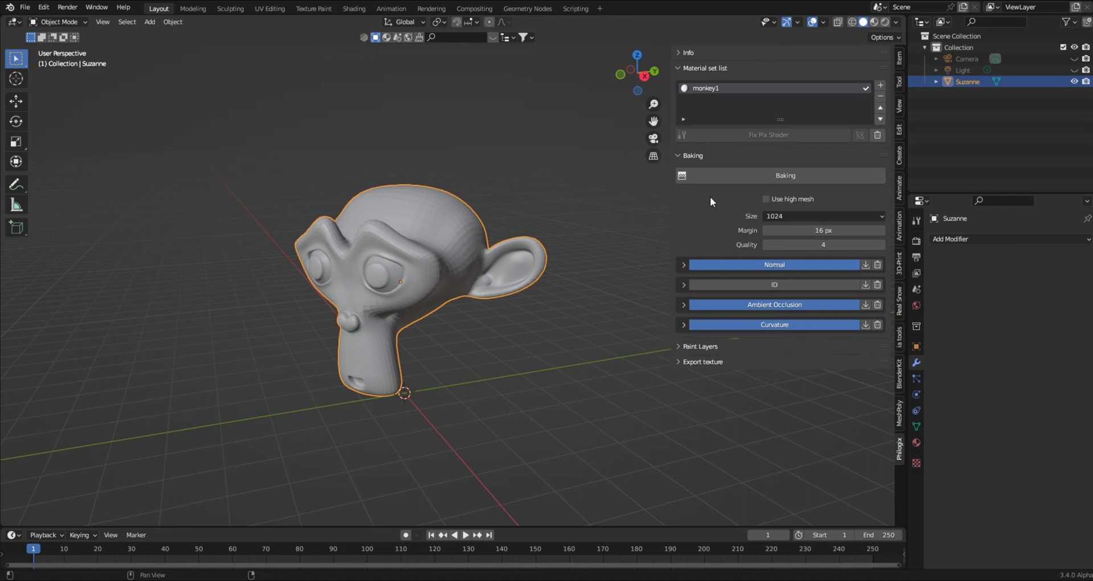
pyautogui.click(713, 175)
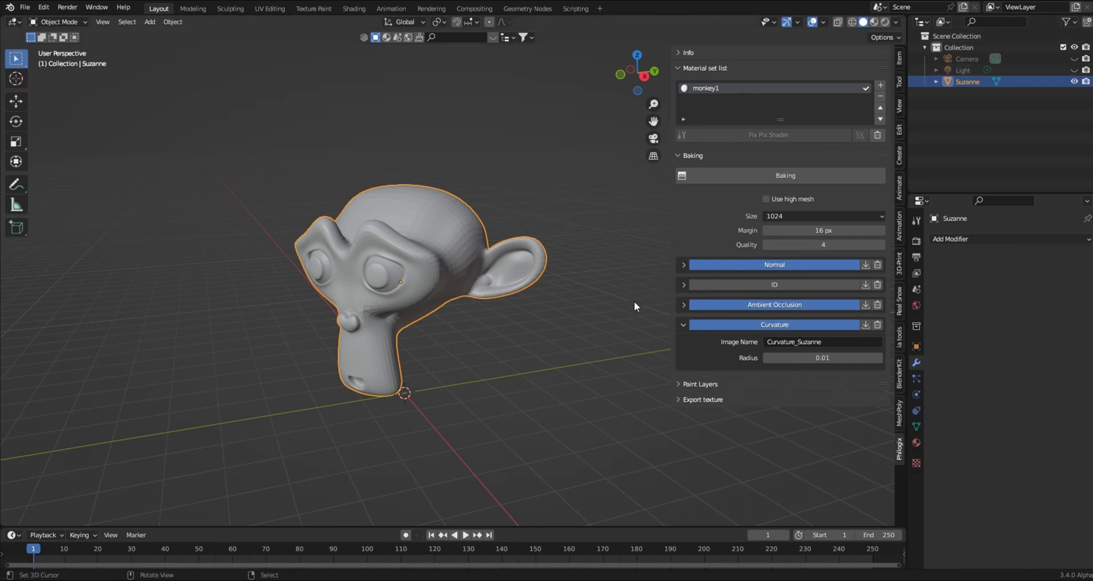
# Step: Collapse the Baking settings, add a material layer in Paint Layers and name it base
pyautogui.click(679, 155)
pyautogui.click(678, 170)
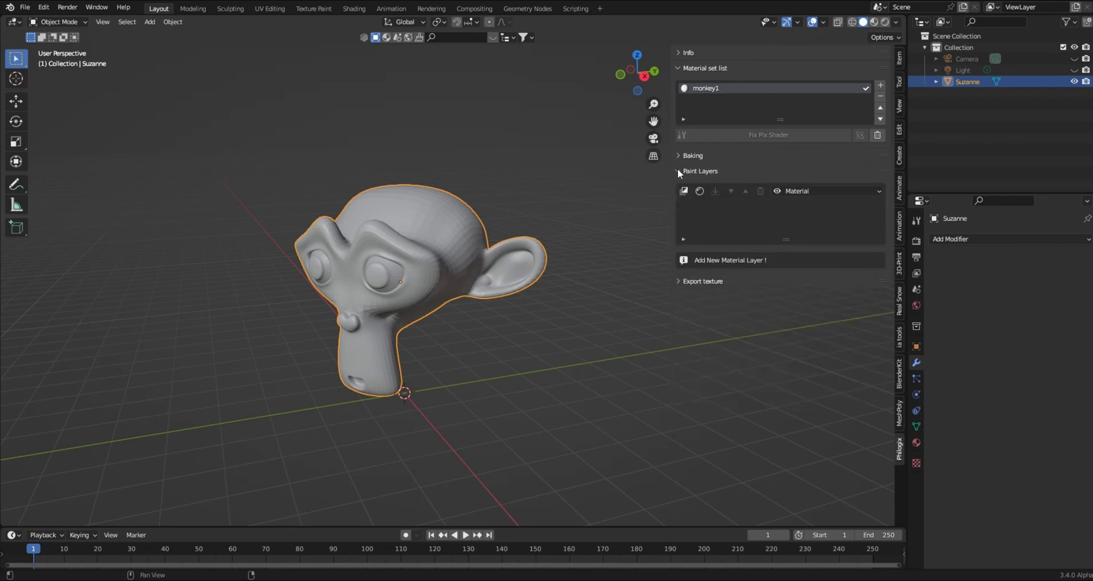
pyautogui.click(699, 192)
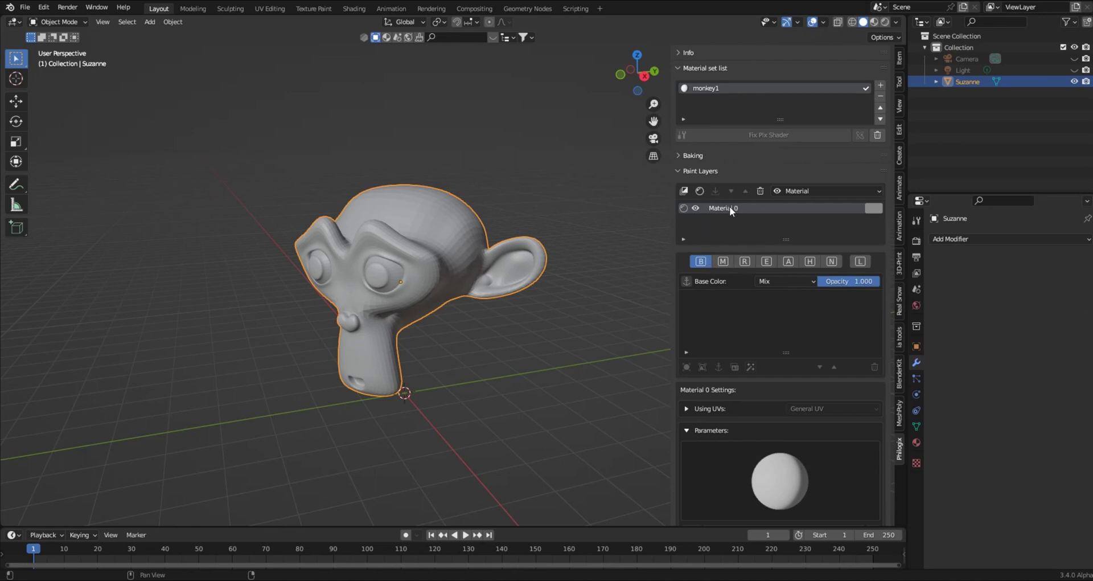
pyautogui.write('base')
pyautogui.press('Return')
# Step: Apply the Iron Brushed preset to the base layer and show the model in Material Preview shading
pyautogui.scroll(-2, 701, 415)
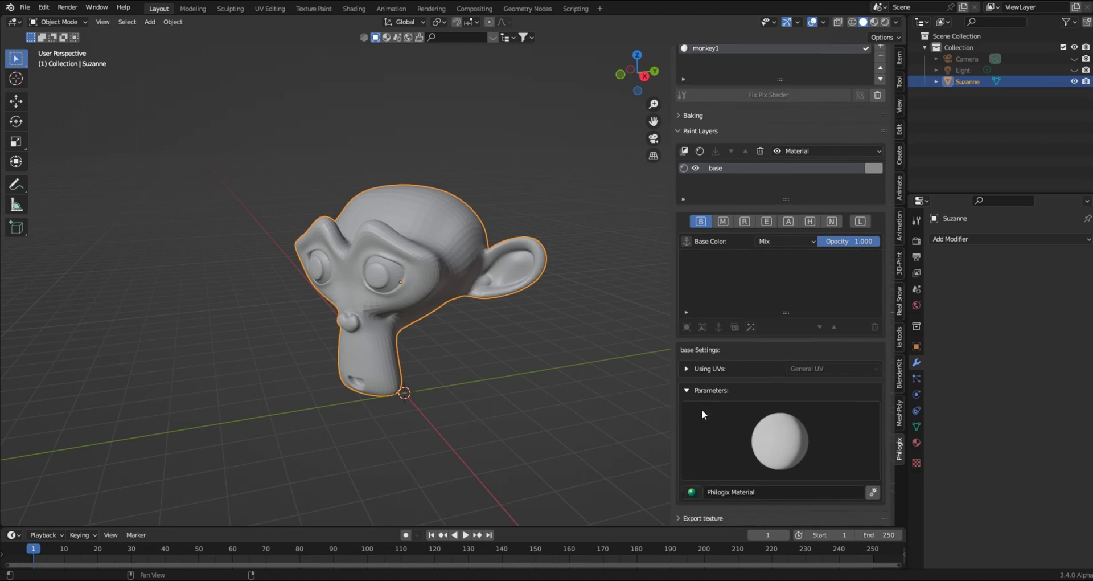
pyautogui.click(692, 493)
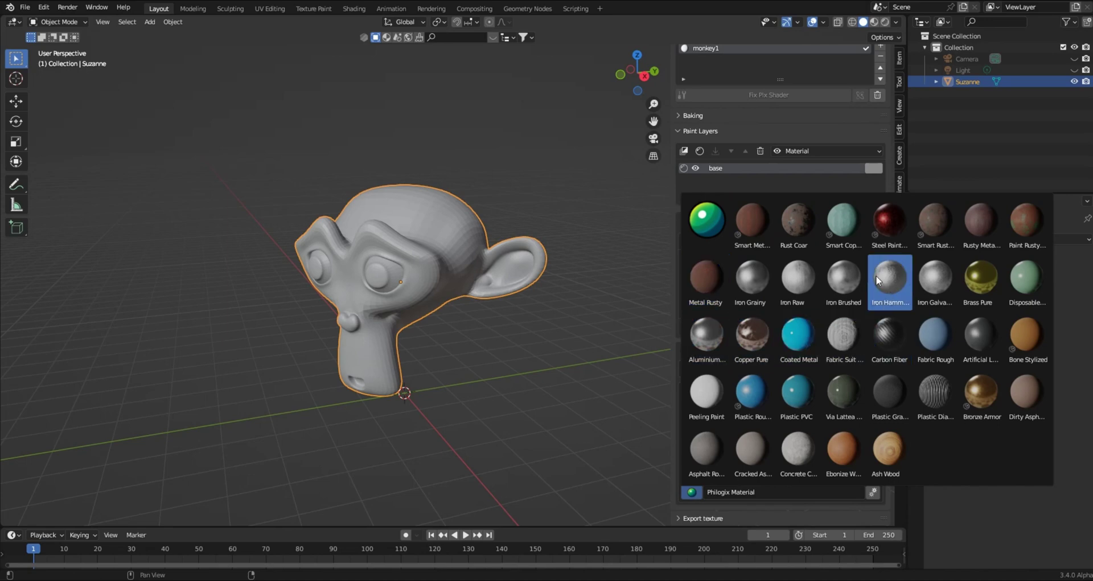
pyautogui.click(846, 277)
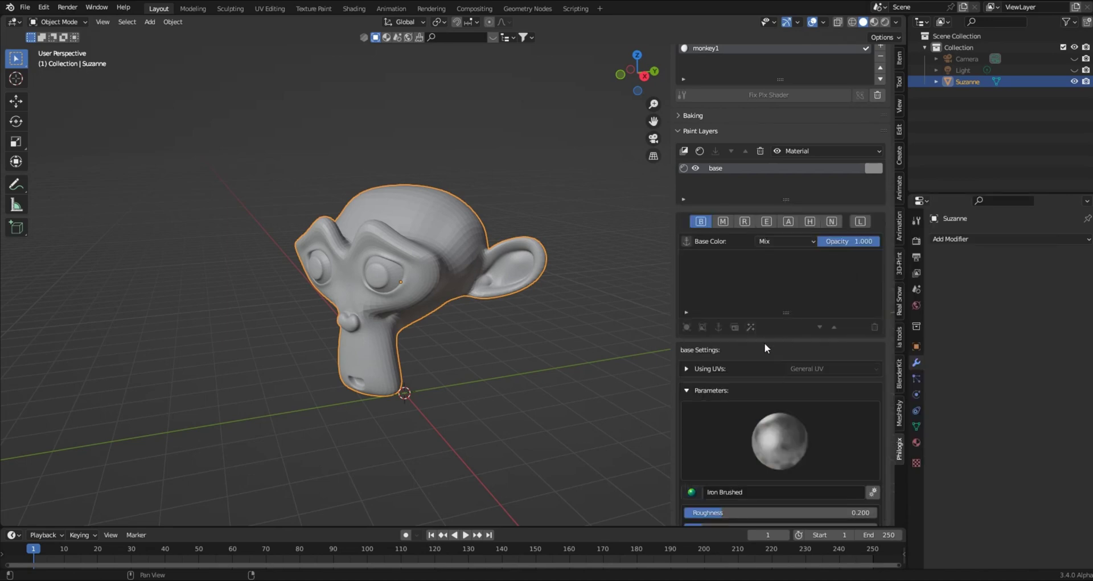
pyautogui.moveTo(433, 288); pyautogui.dragTo(611, 221, button='middle')
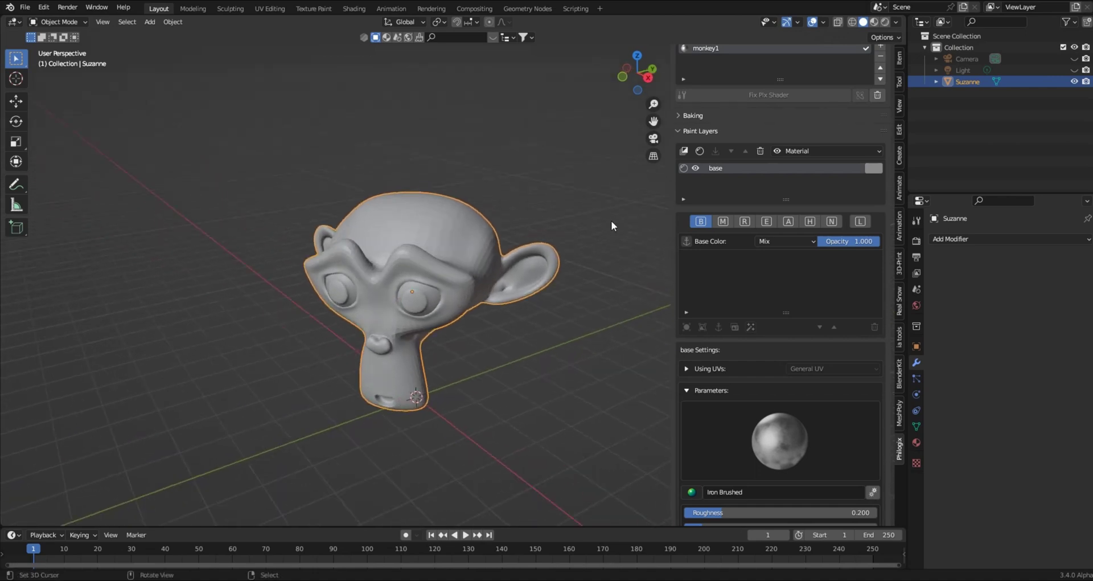
pyautogui.moveTo(455, 244); pyautogui.dragTo(585, 227, button='middle')
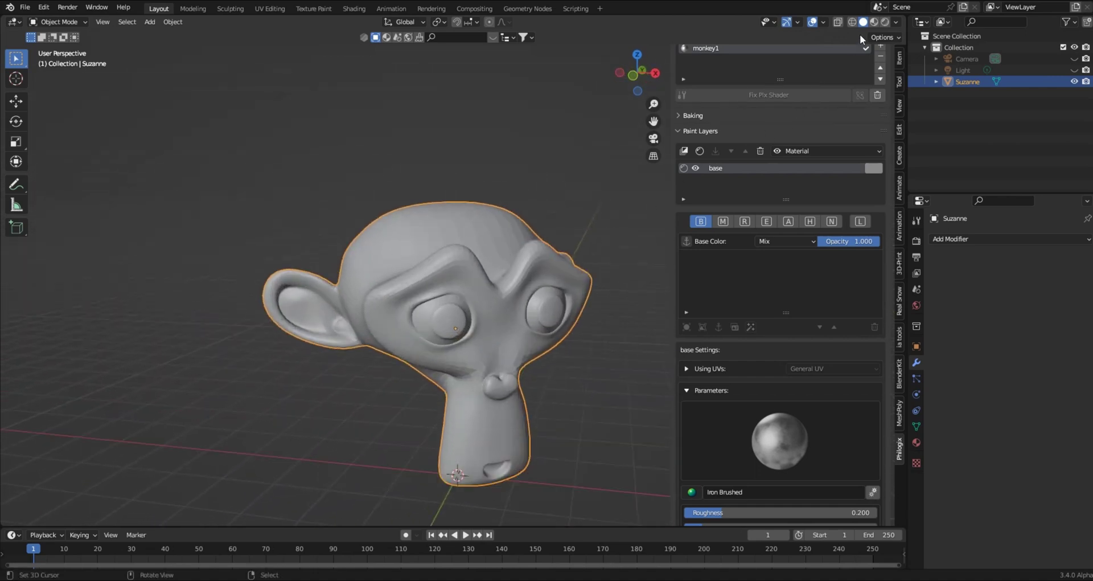
pyautogui.click(875, 22)
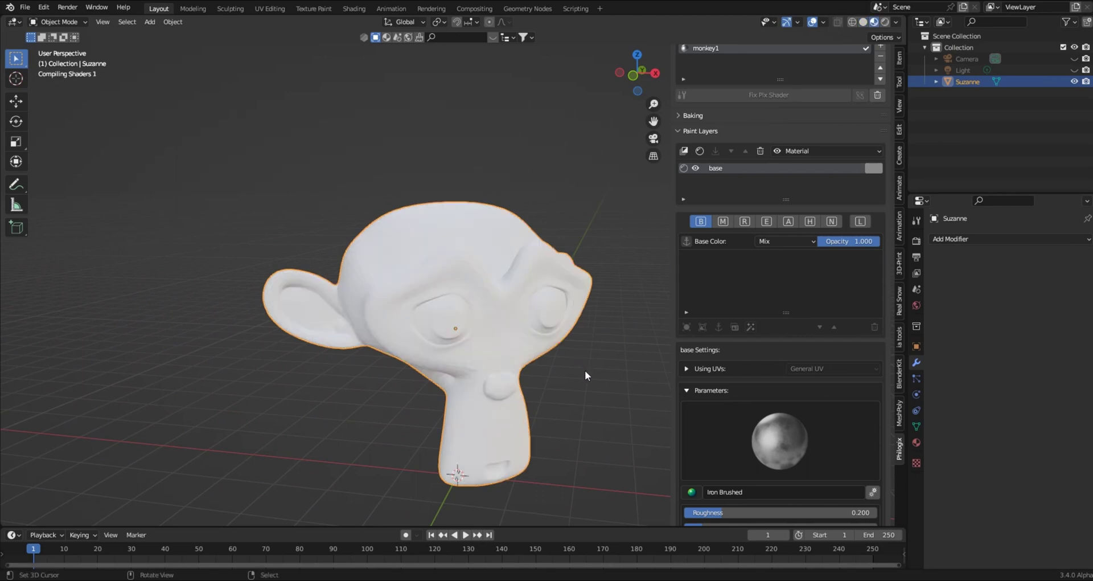
pyautogui.moveTo(592, 387); pyautogui.dragTo(485, 269, button='middle')
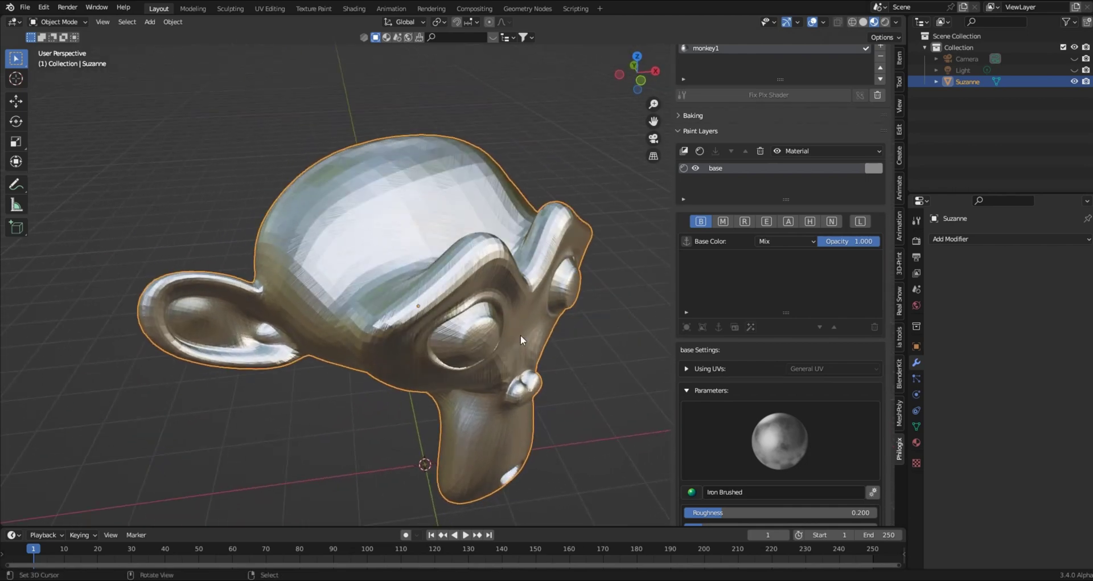
# Step: Expand the base layer's UV settings and change its mapping from UV to Box
pyautogui.click(687, 368)
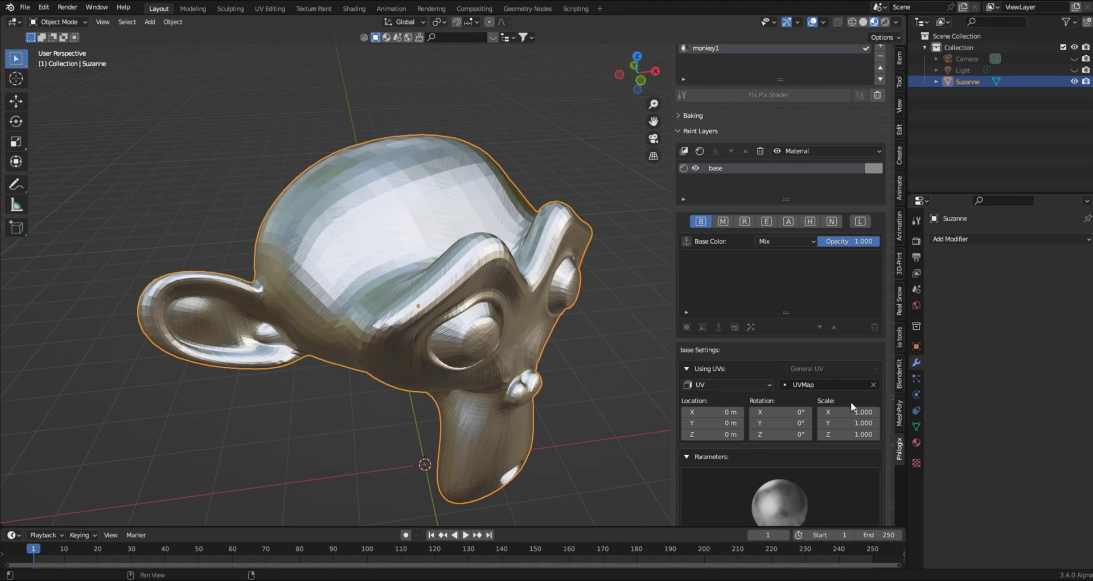
pyautogui.click(741, 384)
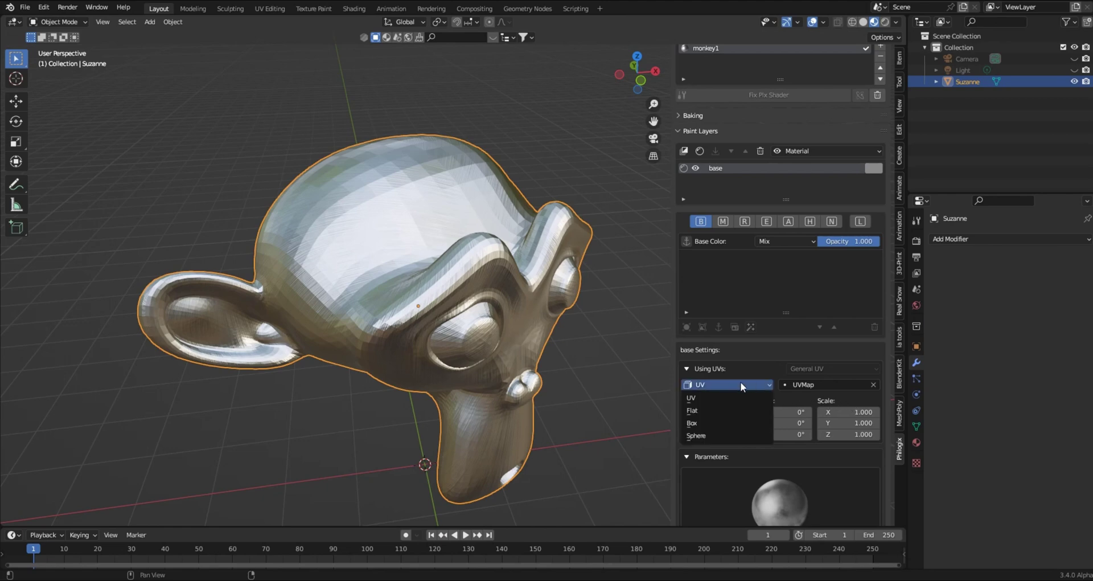
pyautogui.click(704, 422)
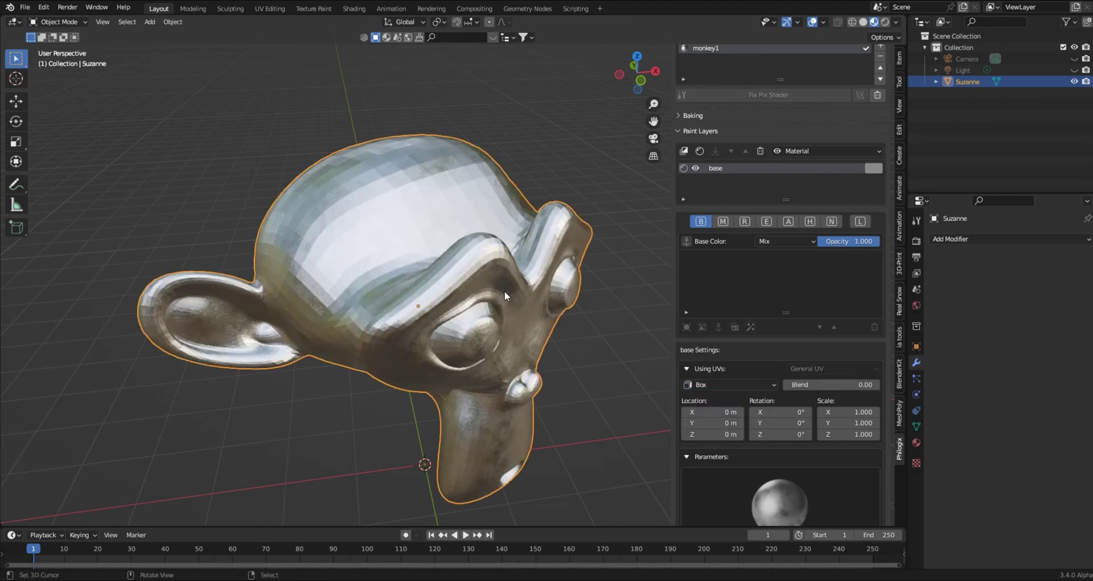
# Step: Apply Shade Smooth to Suzanne and check the metal surface around the face
pyautogui.moveTo(561, 302); pyautogui.dragTo(532, 270, button='middle')
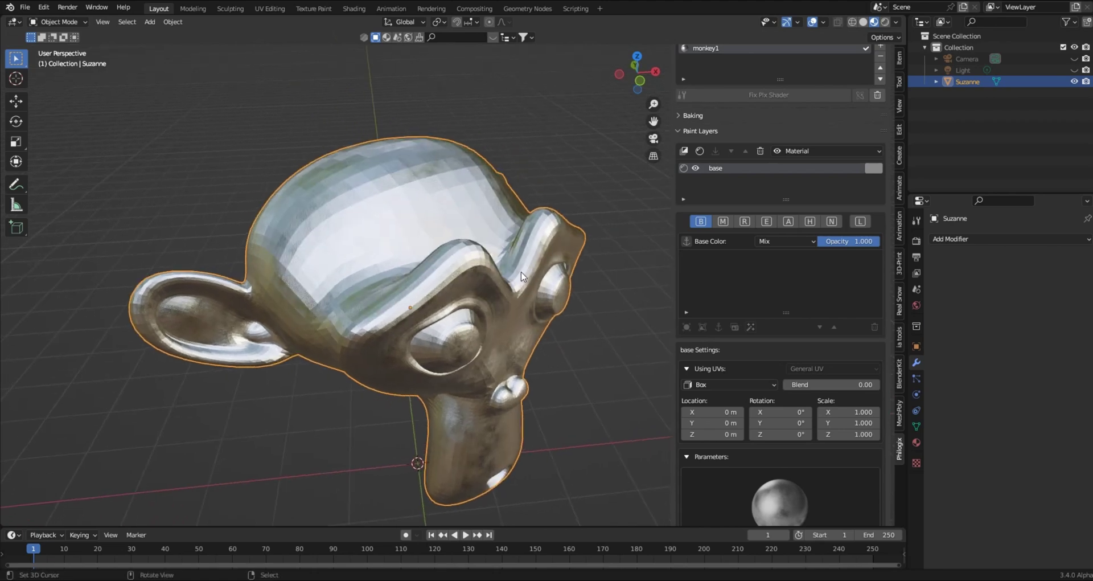
pyautogui.press('q')
pyautogui.click(479, 287)
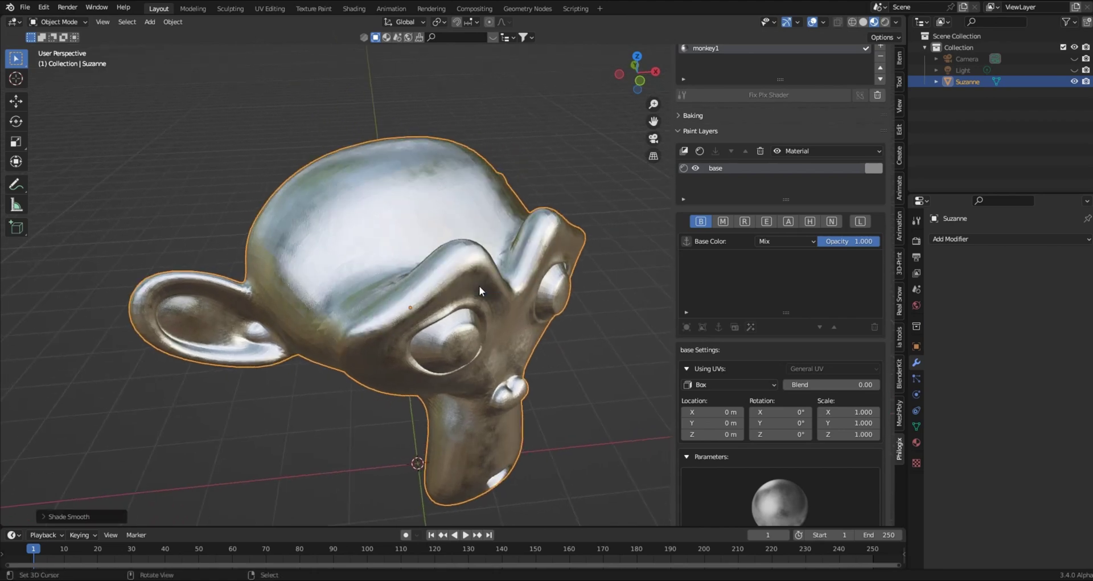
pyautogui.moveTo(565, 308); pyautogui.dragTo(521, 309, button='middle')
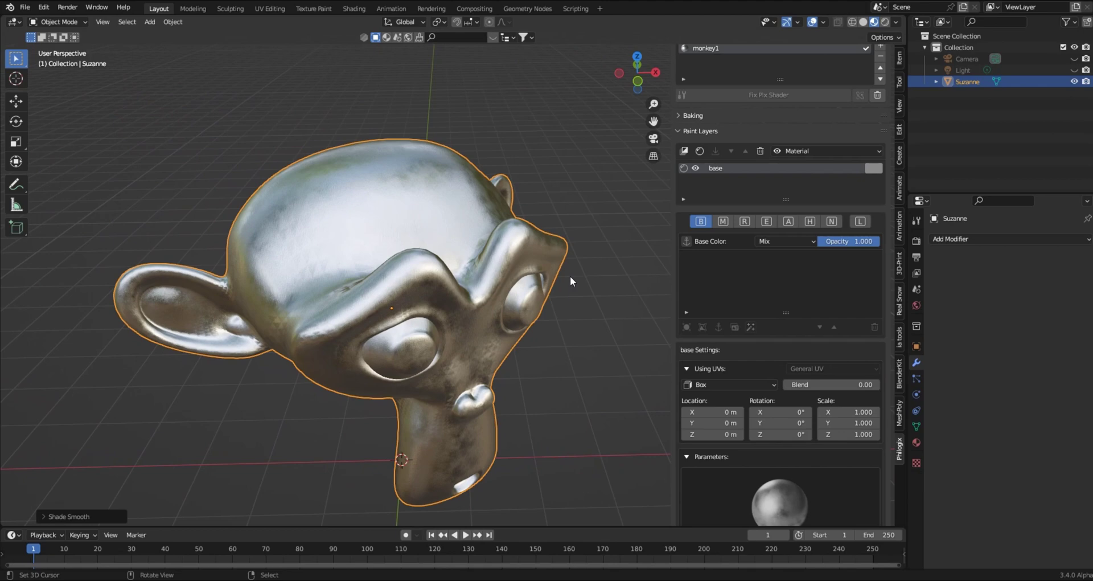
# Step: Add a second material layer above base and name it rust
pyautogui.click(700, 150)
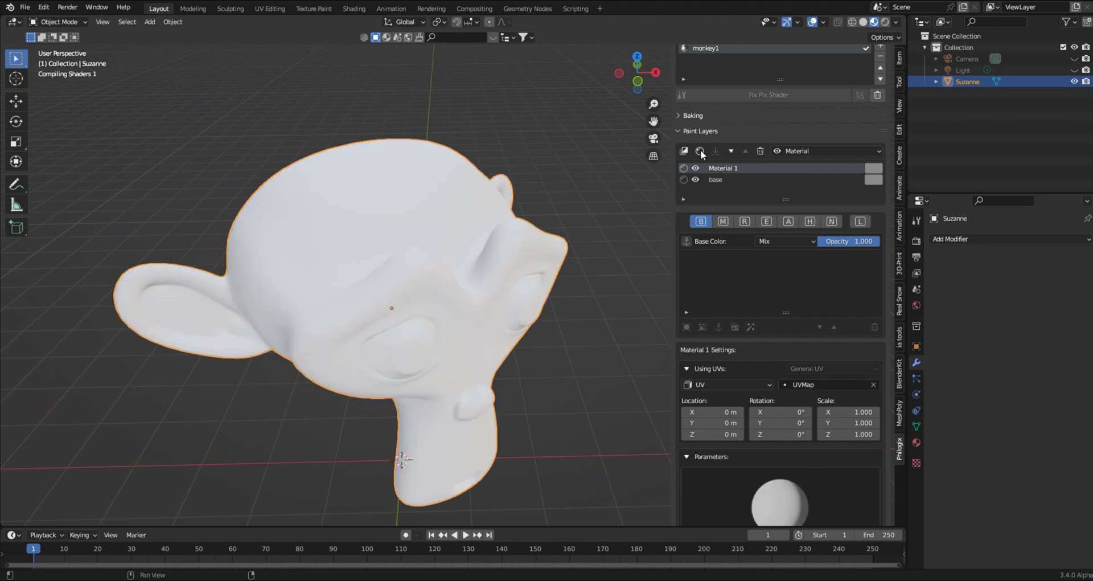
pyautogui.doubleClick(730, 169)
pyautogui.write('rust')
pyautogui.press('Return')
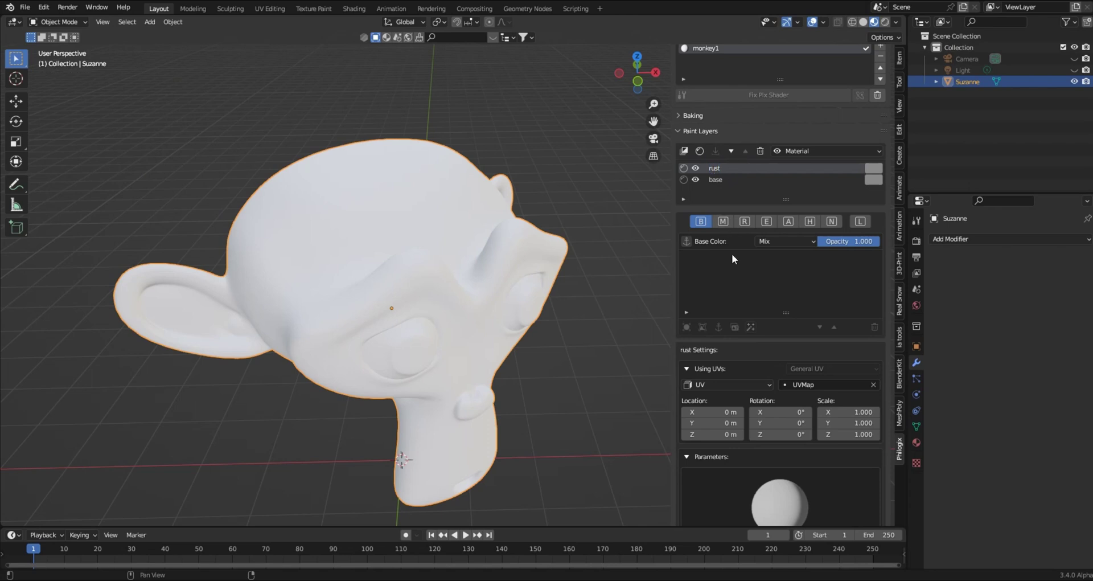
# Step: Change the rust layer's mapping from UV to Box
pyautogui.scroll(-3, 733, 301)
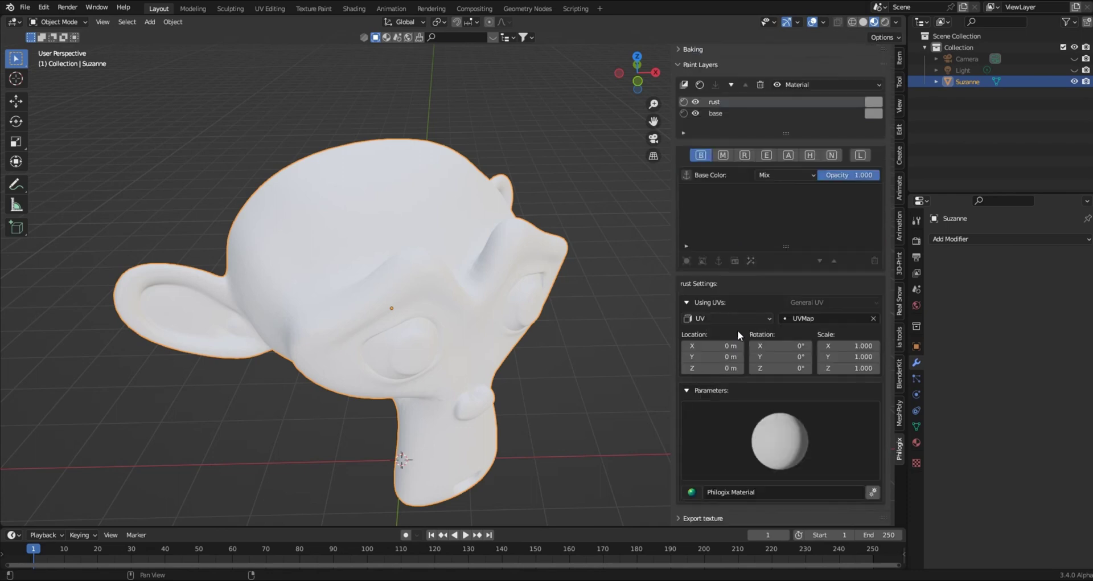
pyautogui.click(712, 317)
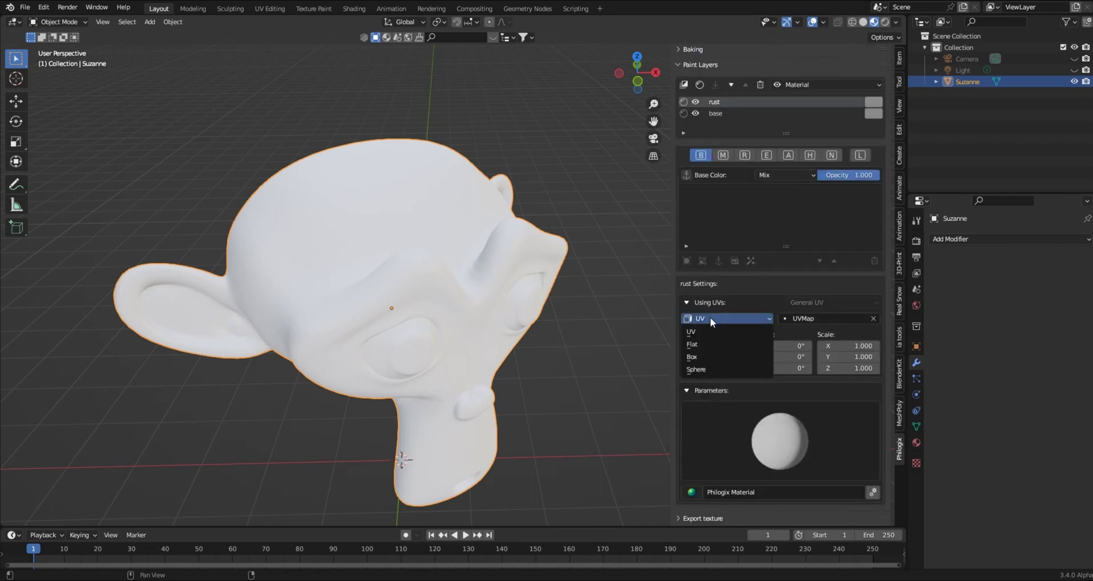
pyautogui.click(706, 357)
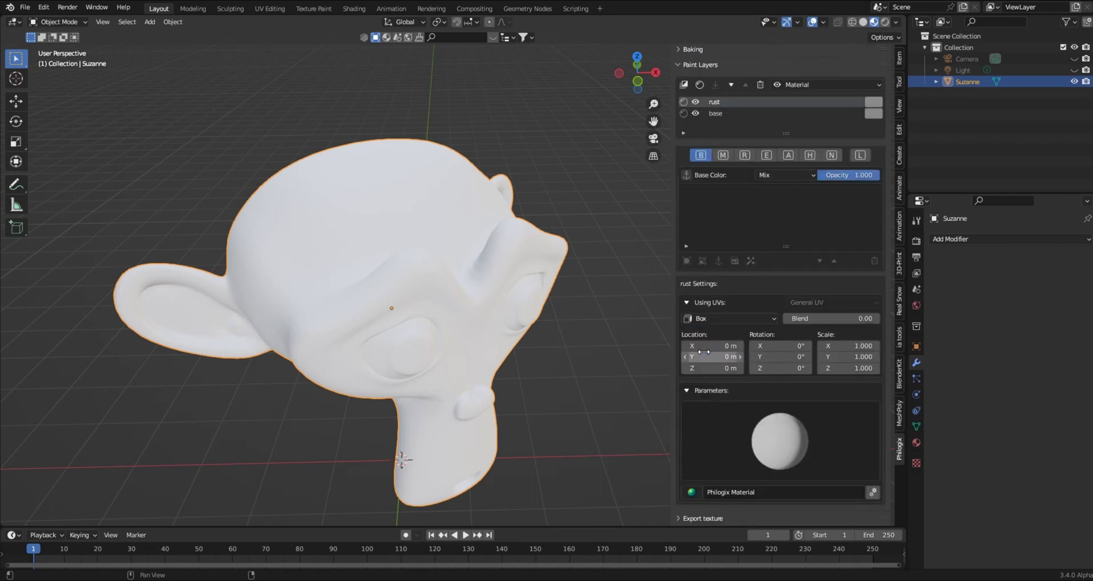
# Step: Apply the Smart Rust Coar preset to the rust layer and check the rust over Suzanne's face and head
pyautogui.click(692, 491)
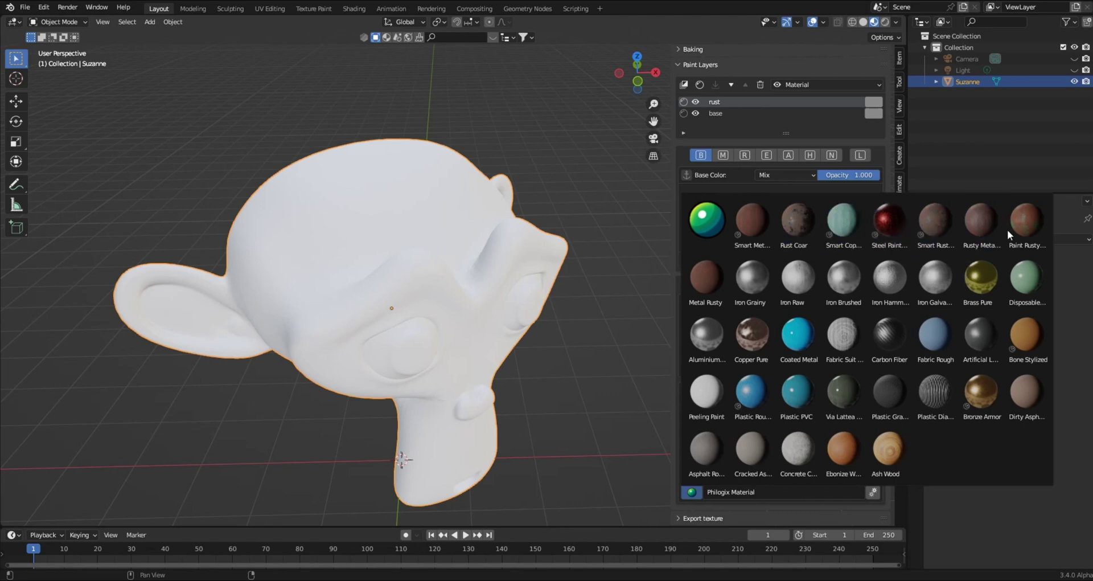
pyautogui.click(937, 225)
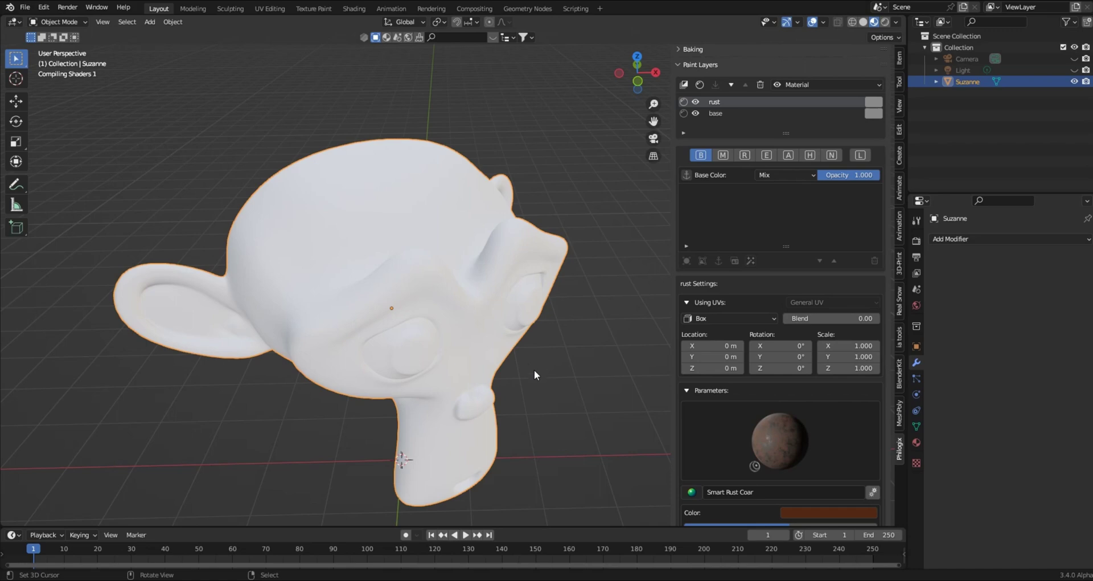
pyautogui.moveTo(536, 373); pyautogui.dragTo(519, 352, button='middle')
pyautogui.scroll(5, 432, 282)
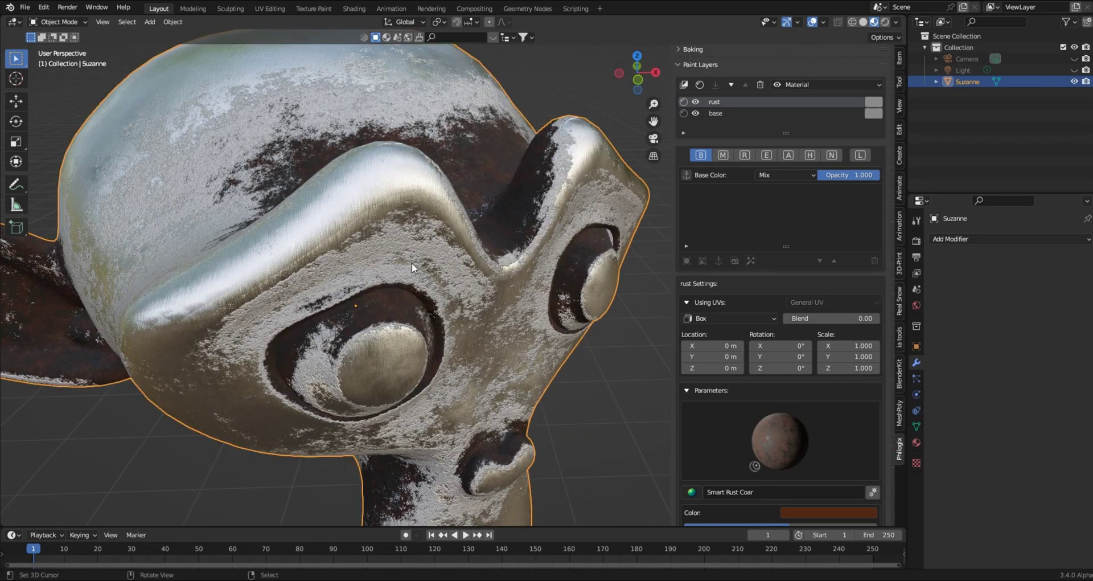
pyautogui.moveTo(412, 261); pyautogui.dragTo(424, 272, button='middle')
pyautogui.scroll(-5, 424, 272)
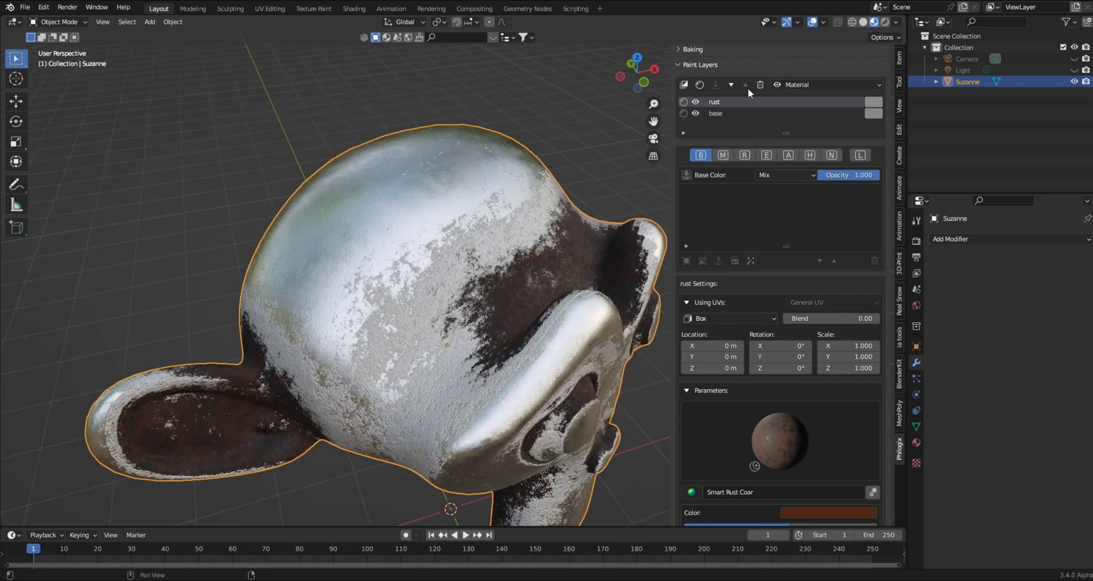
# Step: Move the base layer above rust to compare the surface, and move it back below rust
pyautogui.click(714, 112)
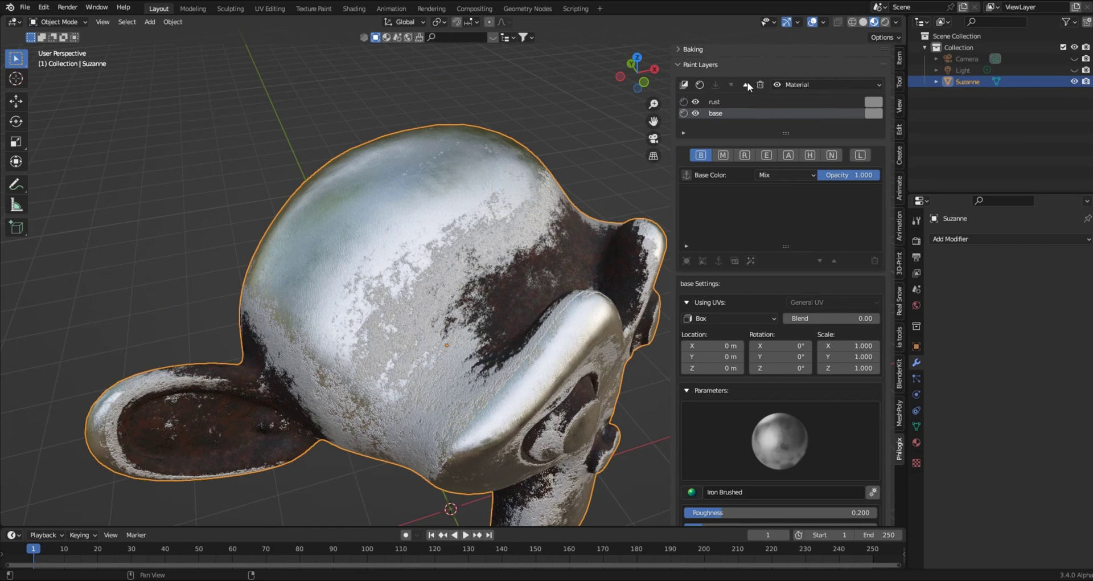
pyautogui.click(747, 84)
pyautogui.moveTo(493, 334)
pyautogui.mouseDown(button='middle')
pyautogui.moveTo(456, 283)
pyautogui.moveTo(455, 302)
pyautogui.moveTo(298, 231)
pyautogui.mouseUp(button='middle')
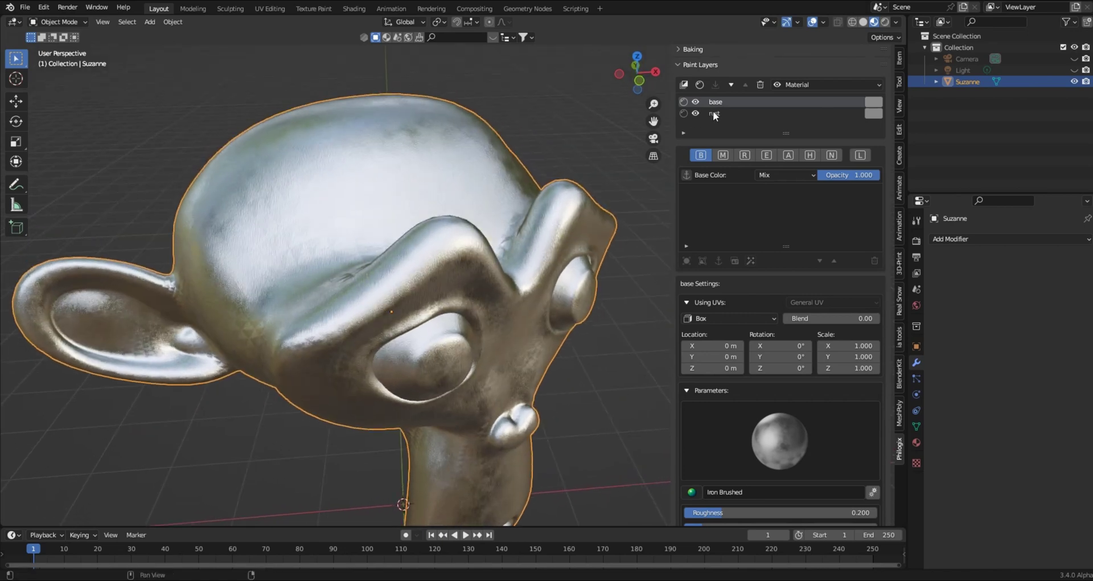
pyautogui.click(731, 84)
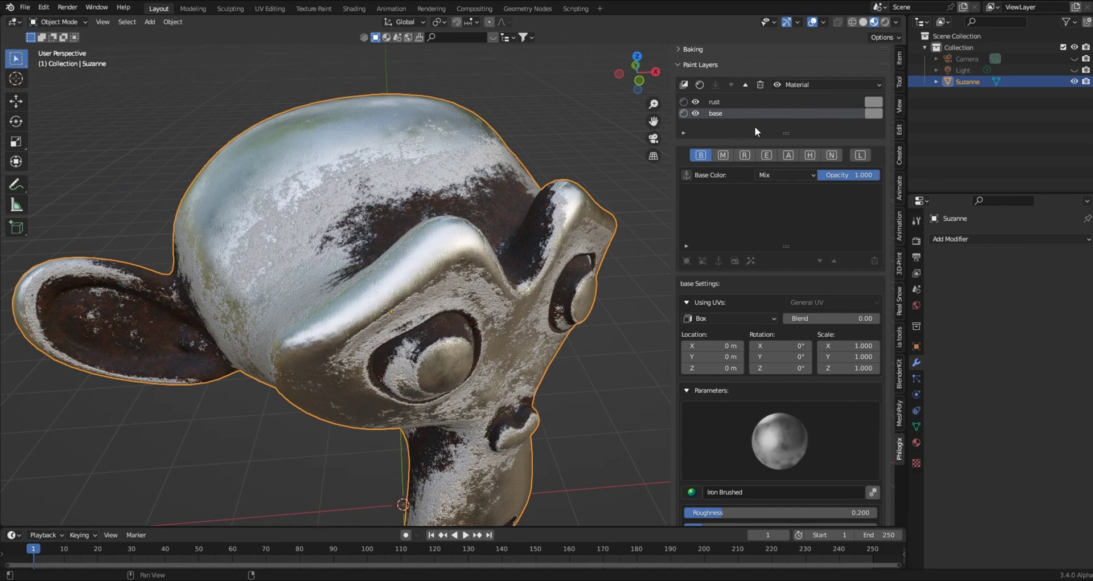
pyautogui.click(962, 239)
# Step: Set the rust layer's Bump to about 0.470 and its AO to about 0.402
pyautogui.moveTo(525, 306); pyautogui.dragTo(496, 259, button='middle')
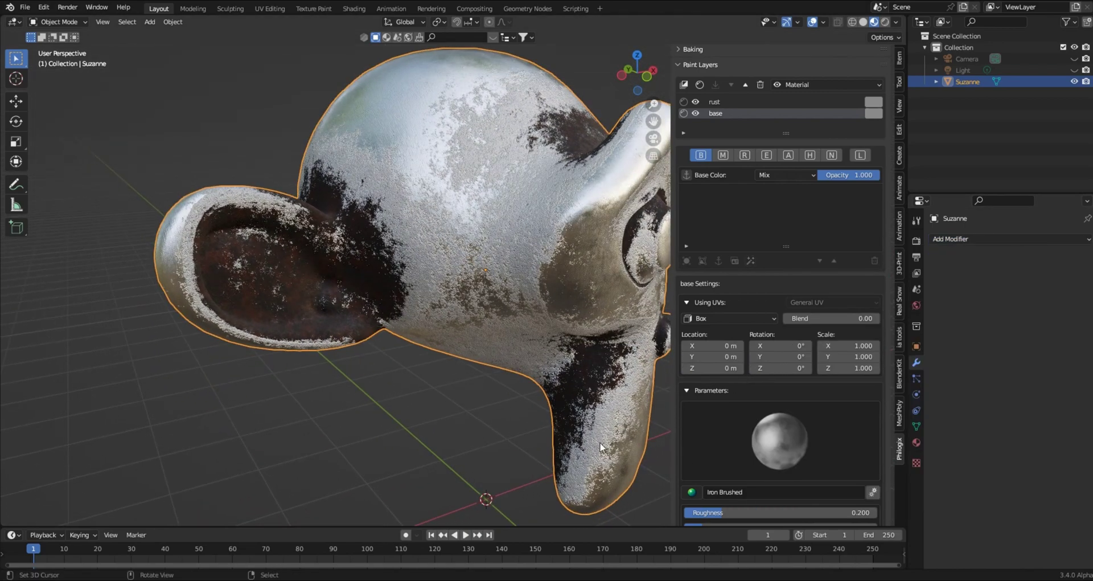
pyautogui.scroll(-2, 757, 490)
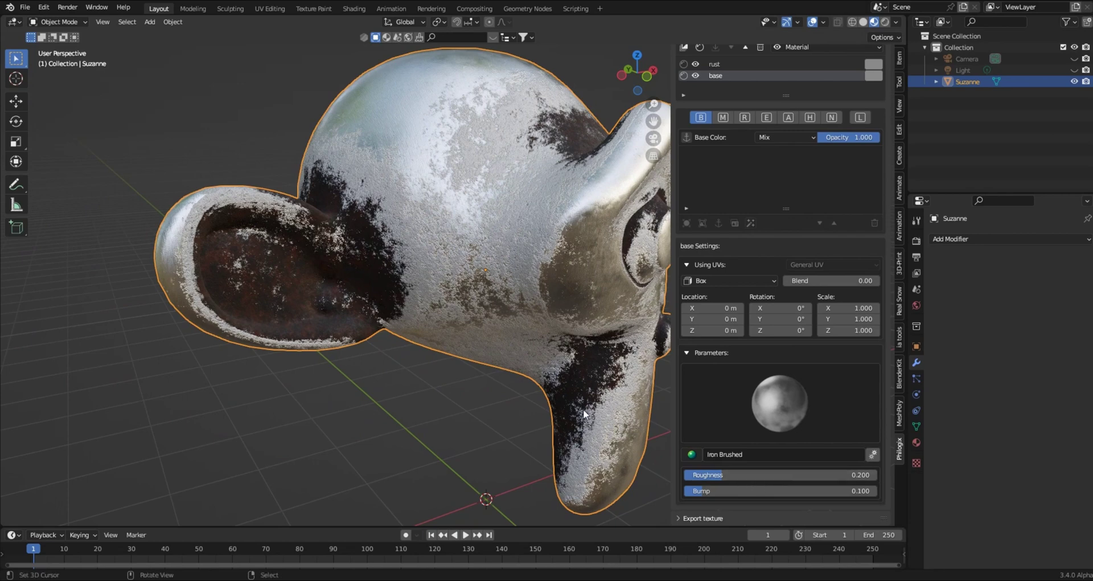
pyautogui.click(721, 63)
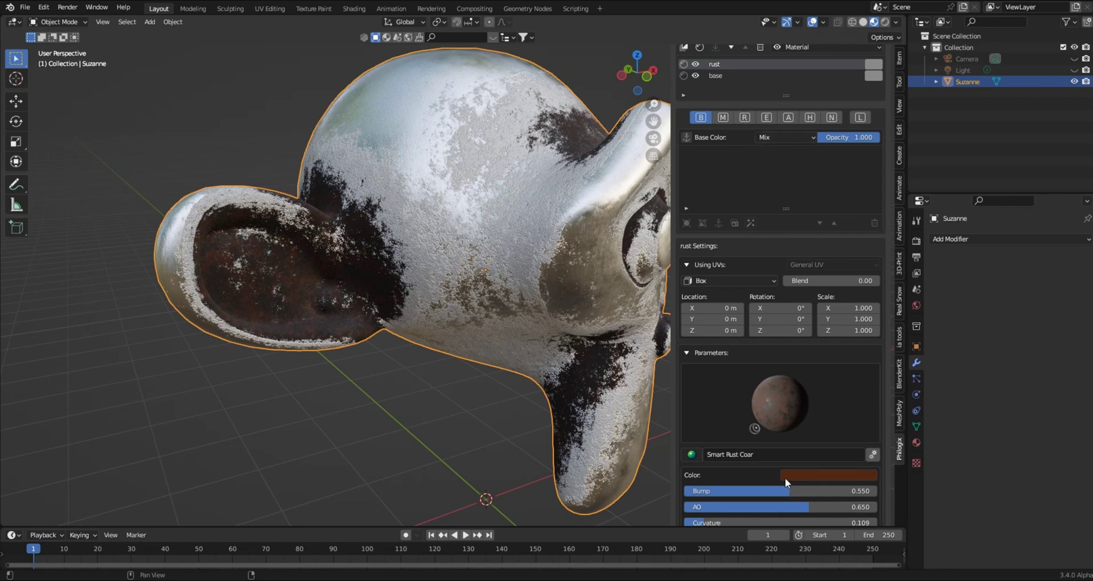
pyautogui.scroll(-3, 781, 404)
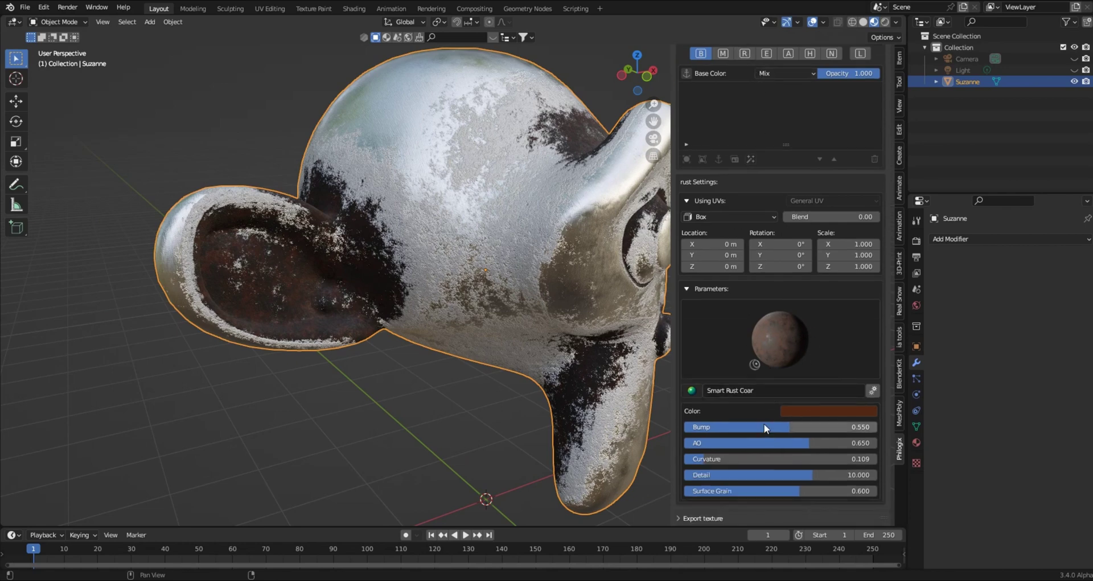
pyautogui.moveTo(784, 426); pyautogui.dragTo(760, 443)
pyautogui.moveTo(634, 422); pyautogui.dragTo(565, 421, button='middle')
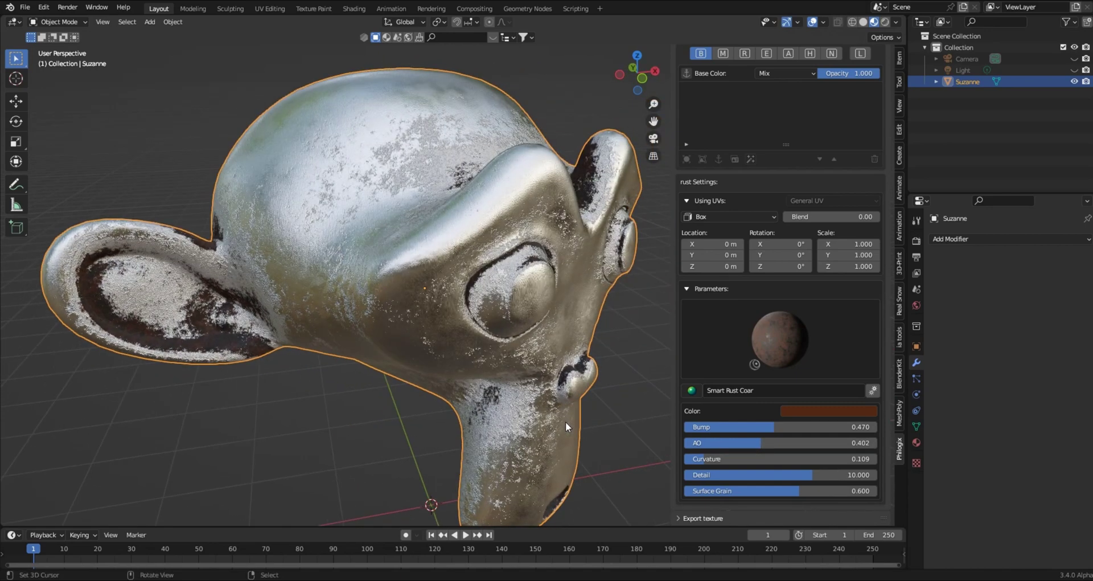
# Step: Try the rust layer's Curvature at 1.000, and settle it at about 0.310
pyautogui.moveTo(709, 454); pyautogui.dragTo(877, 454)
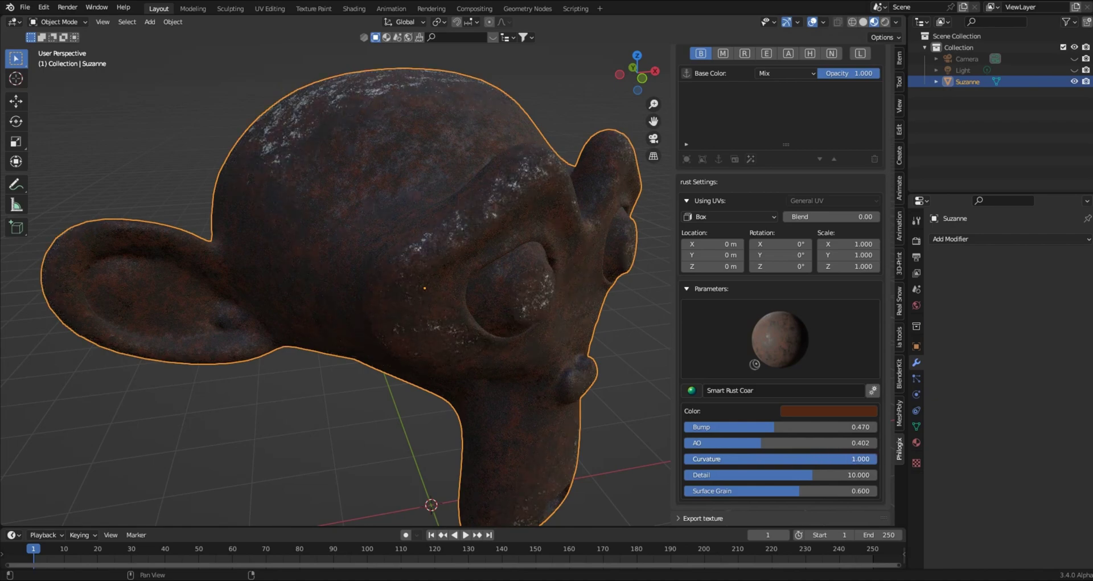
pyautogui.moveTo(877, 454); pyautogui.dragTo(742, 454)
pyautogui.moveTo(547, 442); pyautogui.dragTo(529, 423, button='middle')
pyautogui.scroll(5, 569, 444)
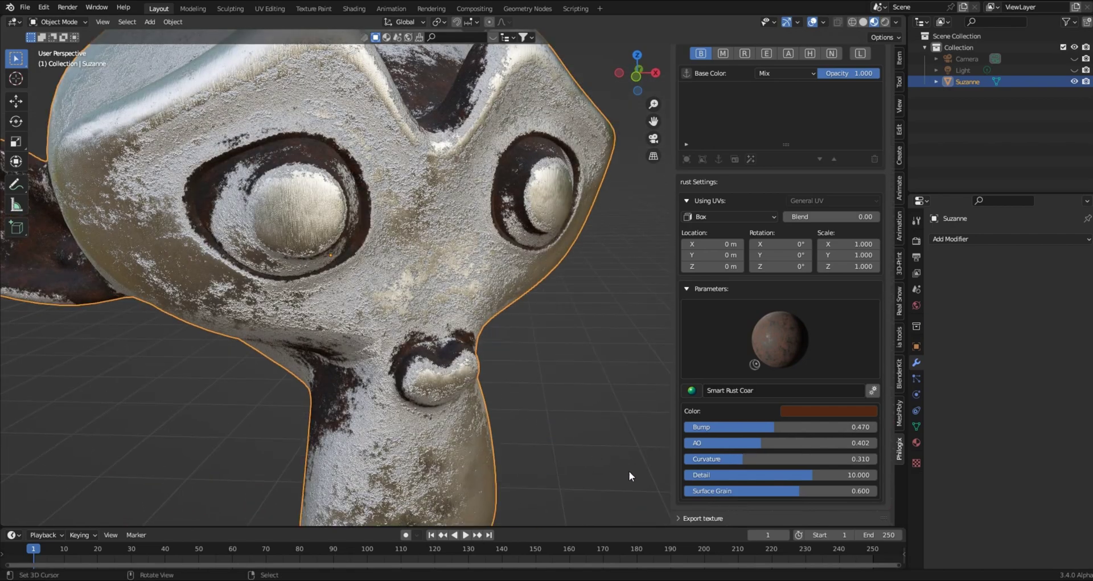
# Step: Lower the rust layer's Detail to about 5.398 and its Surface Grain to about 0.267
pyautogui.moveTo(720, 476); pyautogui.dragTo(659, 476)
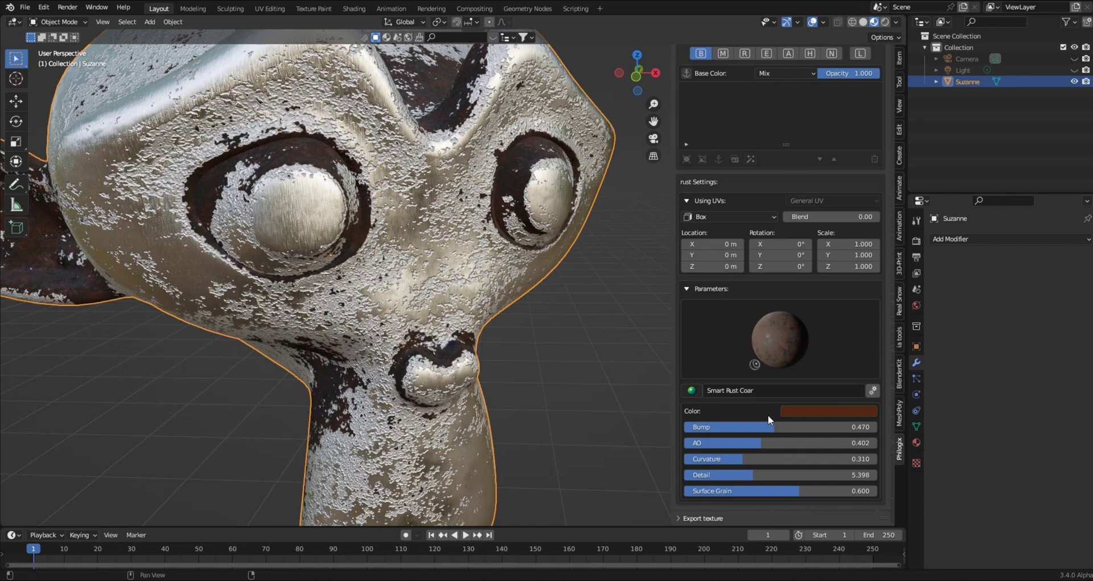
pyautogui.moveTo(791, 487)
pyautogui.mouseDown()
pyautogui.moveTo(675, 487)
pyautogui.moveTo(880, 490)
pyautogui.moveTo(677, 490)
pyautogui.moveTo(772, 490)
pyautogui.mouseUp()
pyautogui.scroll(-3, 660, 450)
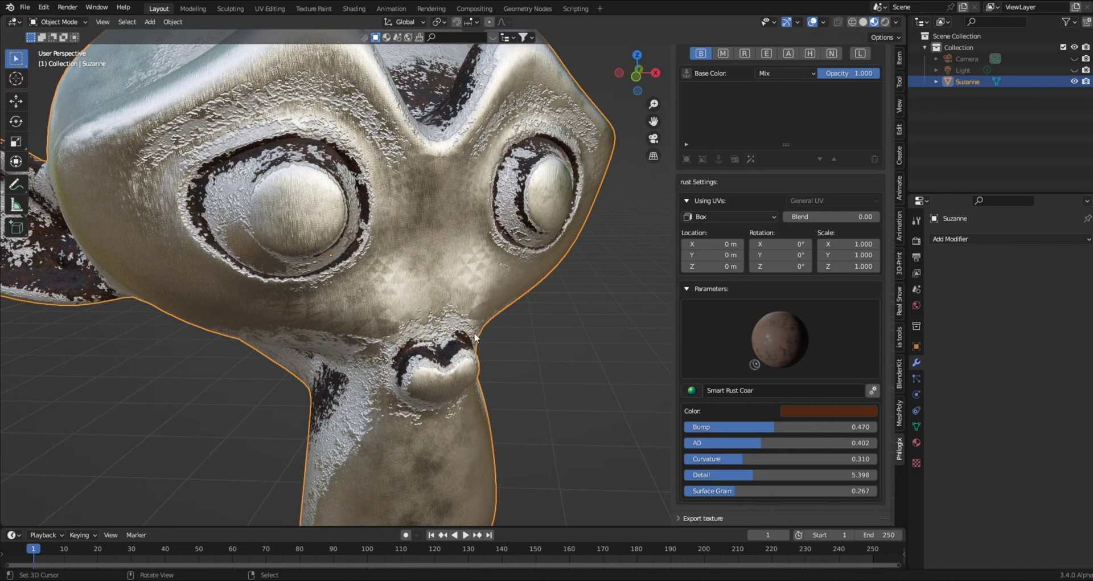
pyautogui.moveTo(661, 451); pyautogui.dragTo(477, 337, button='middle')
pyautogui.scroll(-3, 489, 334)
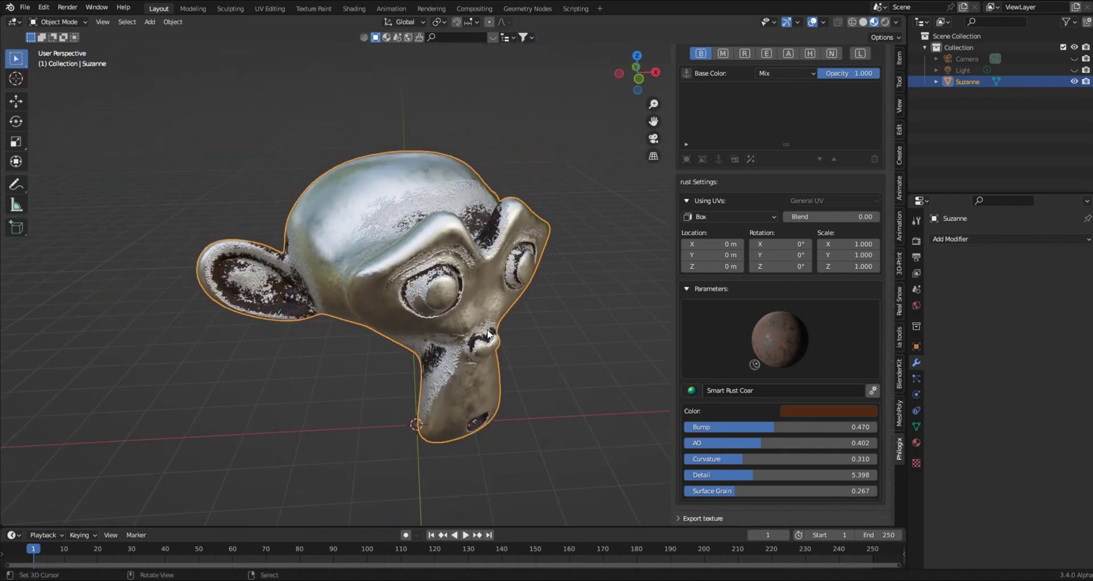
# Step: Inspect the rust edges on Suzanne's head and set the rust layer's Box mapping Blend to 0.29
pyautogui.scroll(5, 487, 318)
pyautogui.moveTo(489, 278); pyautogui.dragTo(410, 325, button='middle')
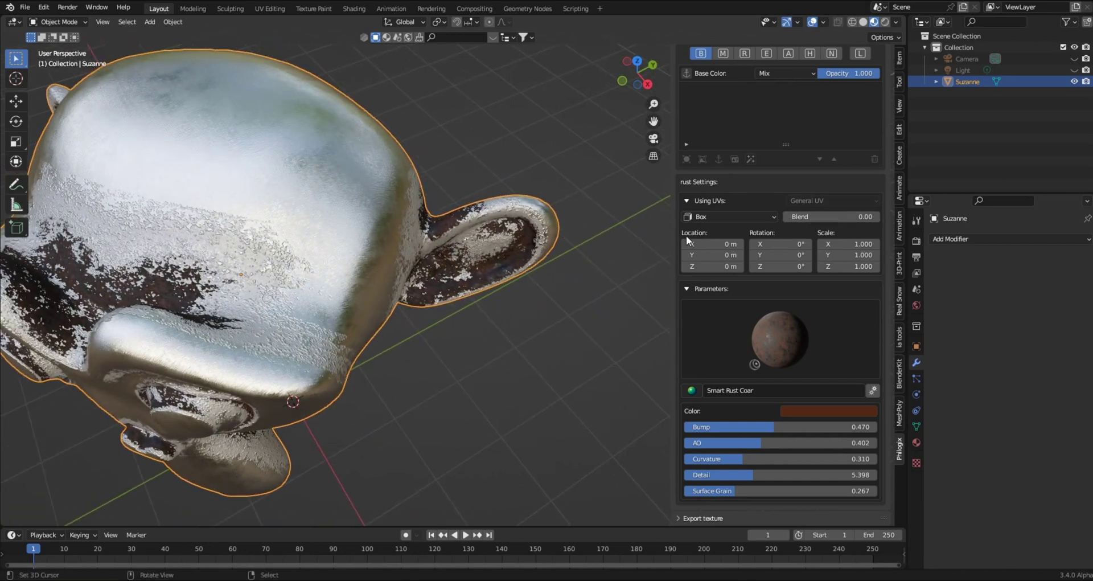
pyautogui.moveTo(314, 208); pyautogui.dragTo(378, 183, button='middle')
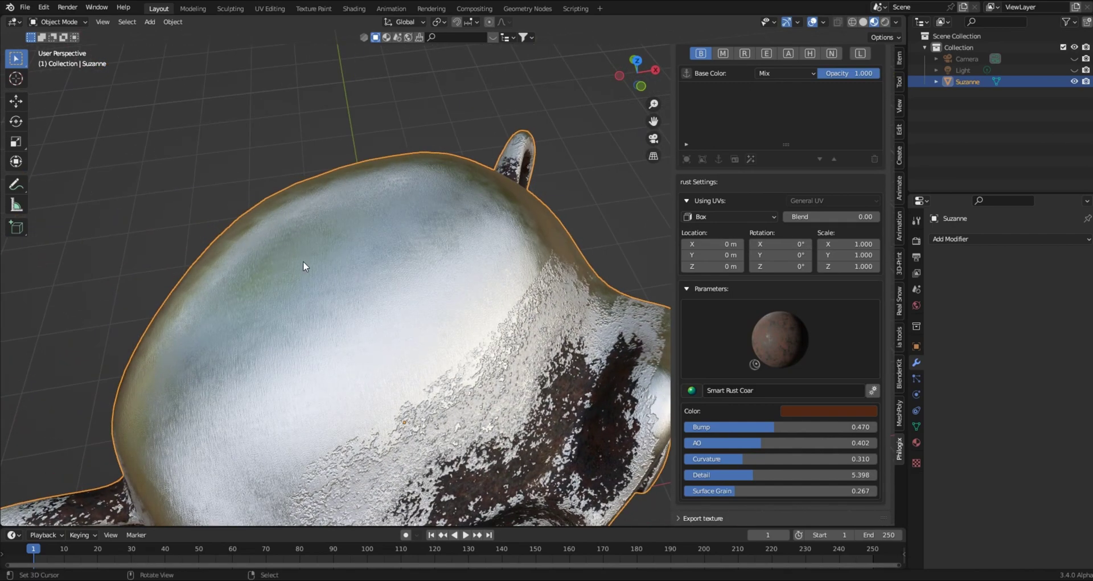
pyautogui.moveTo(302, 261); pyautogui.dragTo(309, 243, button='middle')
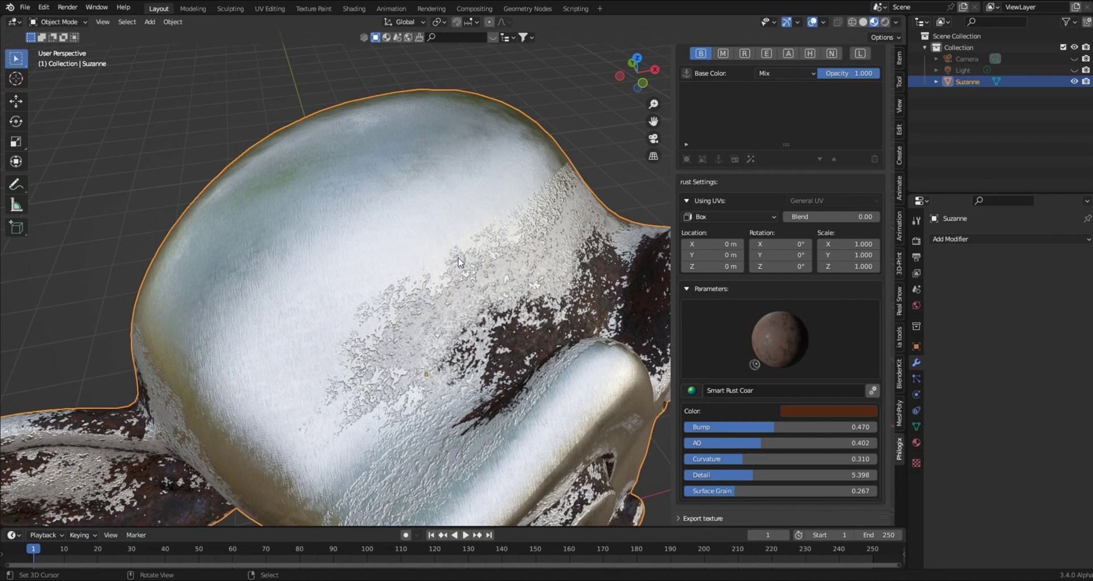
pyautogui.moveTo(817, 216); pyautogui.dragTo(783, 217)
pyautogui.scroll(-5, 441, 288)
pyautogui.moveTo(441, 288); pyautogui.dragTo(418, 257, button='middle')
pyautogui.scroll(-2, 432, 252)
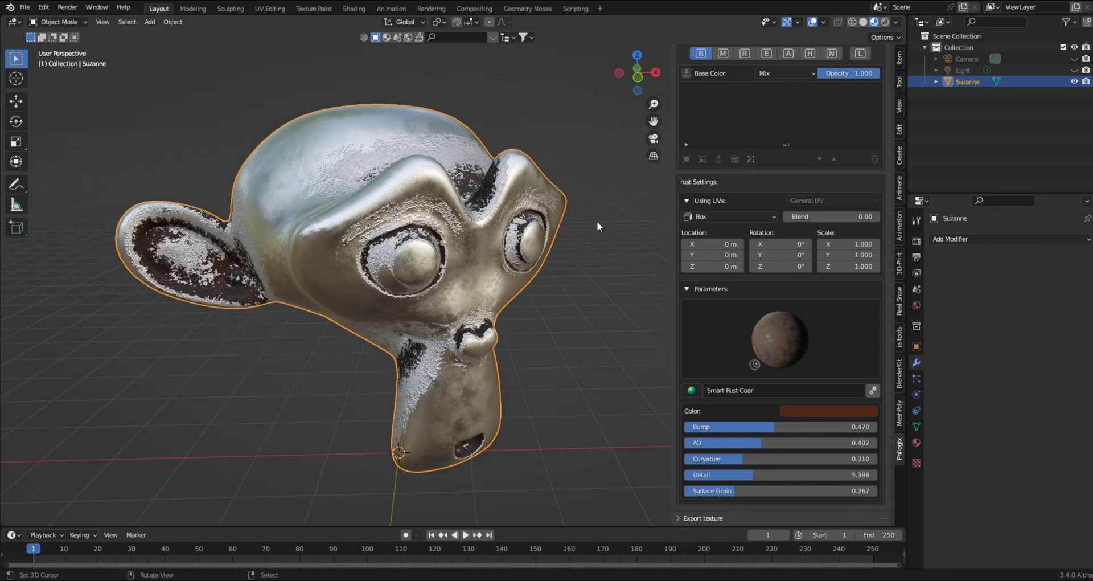
pyautogui.moveTo(597, 221); pyautogui.dragTo(475, 245, button='middle')
pyautogui.scroll(8, 785, 186)
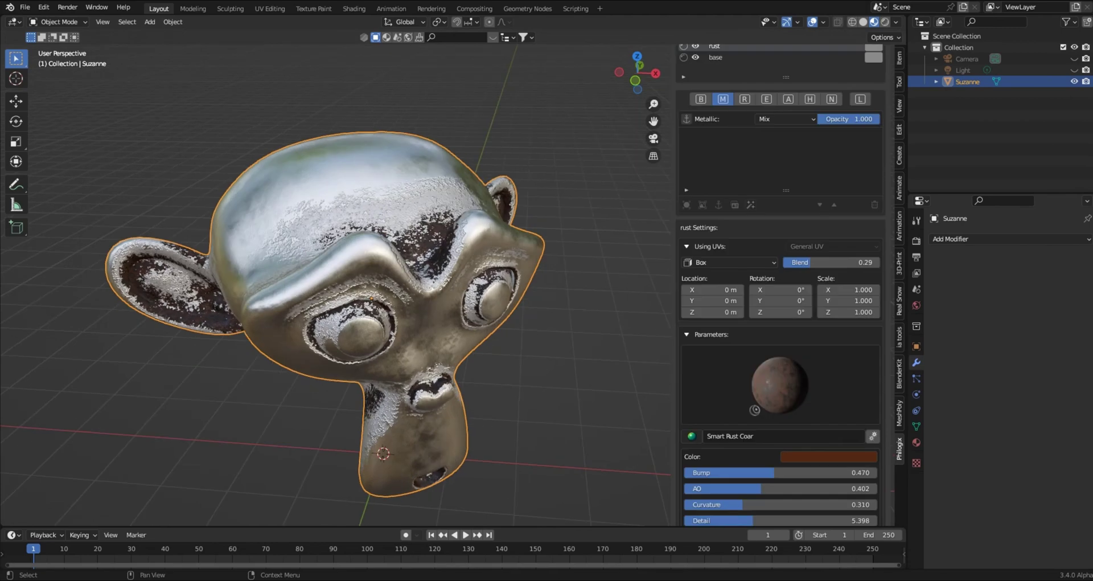
# Step: Deselect Suzanne, raise the rust layer's Box Blend to 0.49, and set its Roughness channel opacity to about 0.782
pyautogui.moveTo(532, 257); pyautogui.dragTo(569, 256, button='middle')
pyautogui.scroll(2, 776, 93)
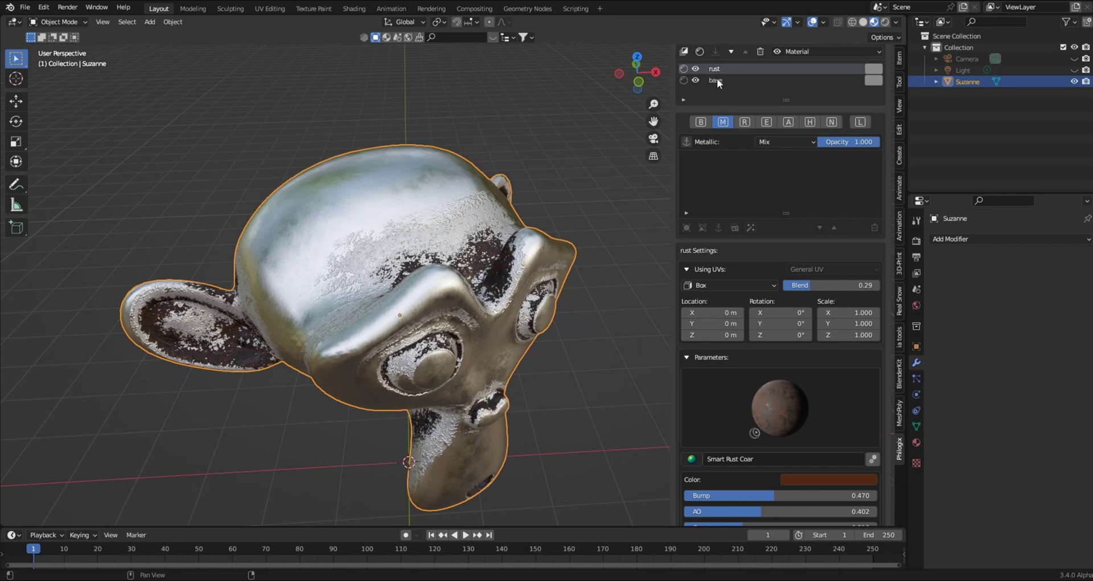
pyautogui.click(631, 196)
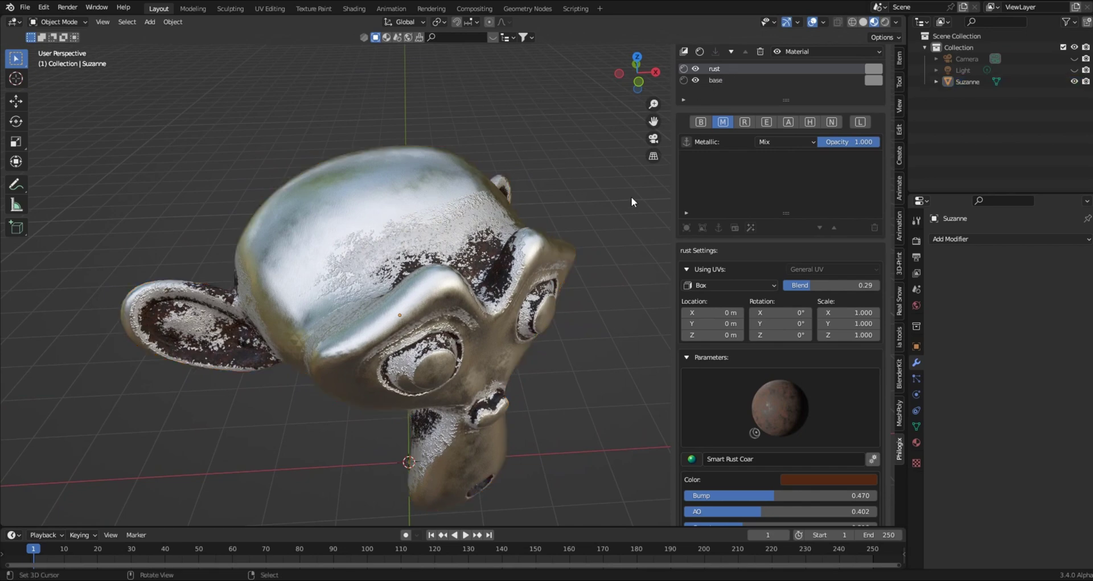
pyautogui.click(744, 121)
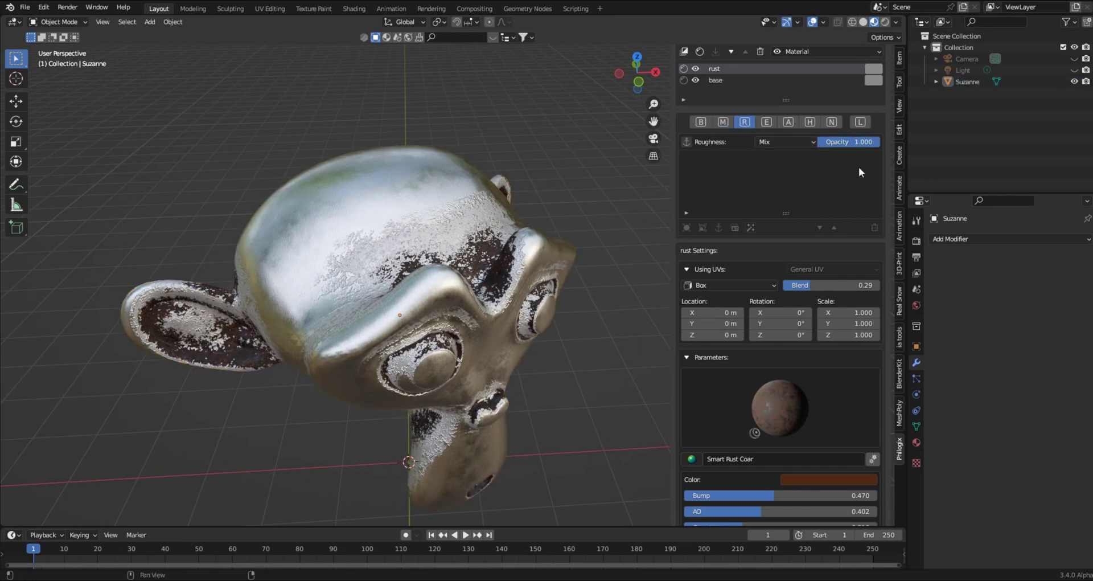
pyautogui.moveTo(798, 285); pyautogui.dragTo(818, 285)
pyautogui.moveTo(872, 141)
pyautogui.mouseDown()
pyautogui.moveTo(825, 141)
pyautogui.moveTo(868, 142)
pyautogui.mouseUp()
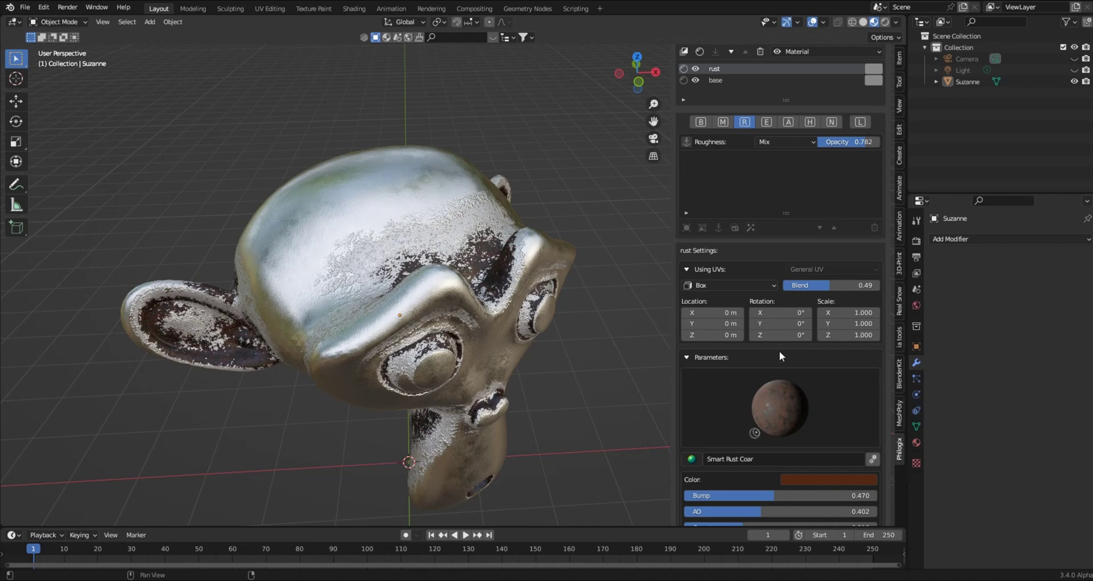
# Step: Reduce the rust layer's Metallic channel opacity to about 0.218 and inspect the rust inside the ear up close
pyautogui.scroll(-3, 780, 351)
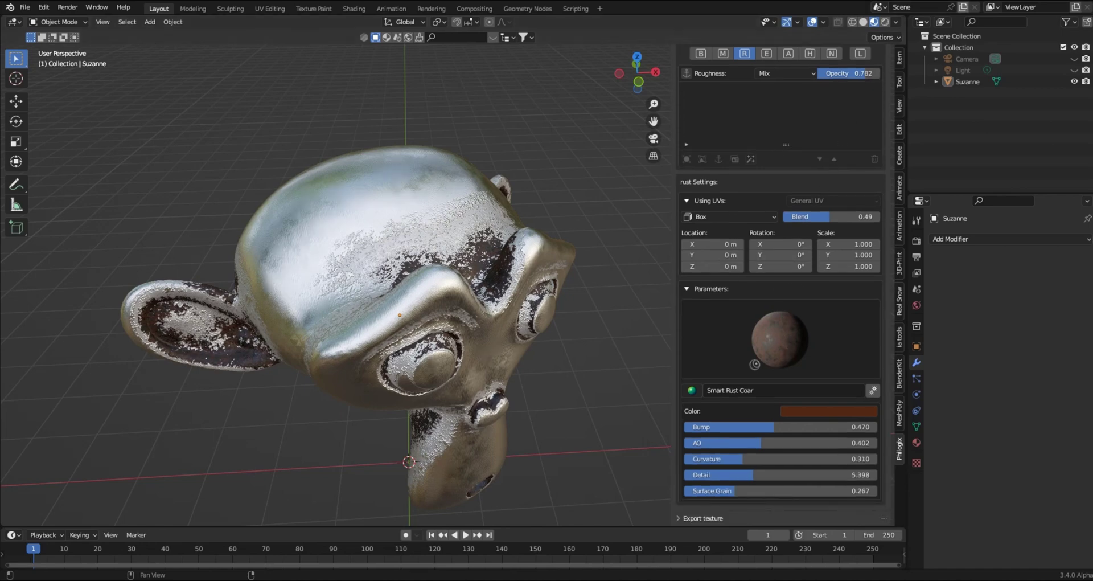
pyautogui.press('m')
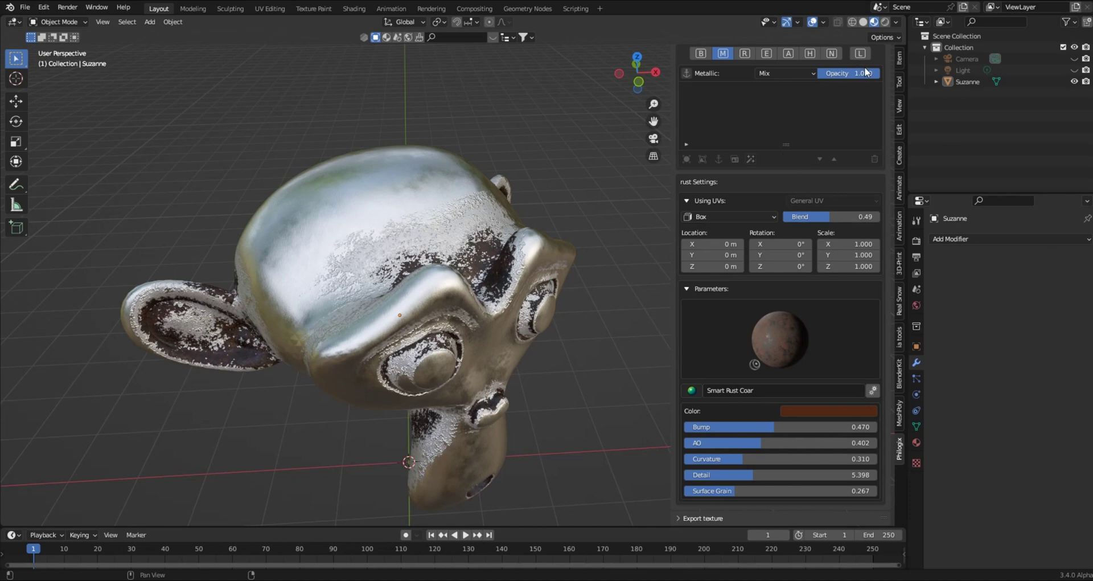
pyautogui.moveTo(854, 73); pyautogui.dragTo(834, 73)
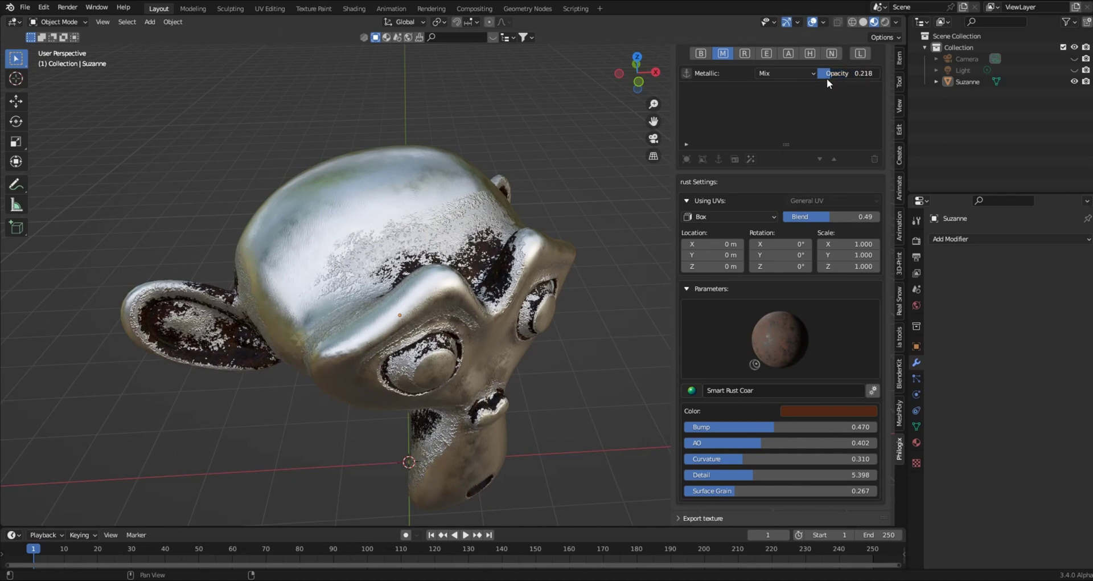
pyautogui.moveTo(355, 349); pyautogui.dragTo(442, 281, button='middle')
pyautogui.scroll(10, 462, 255)
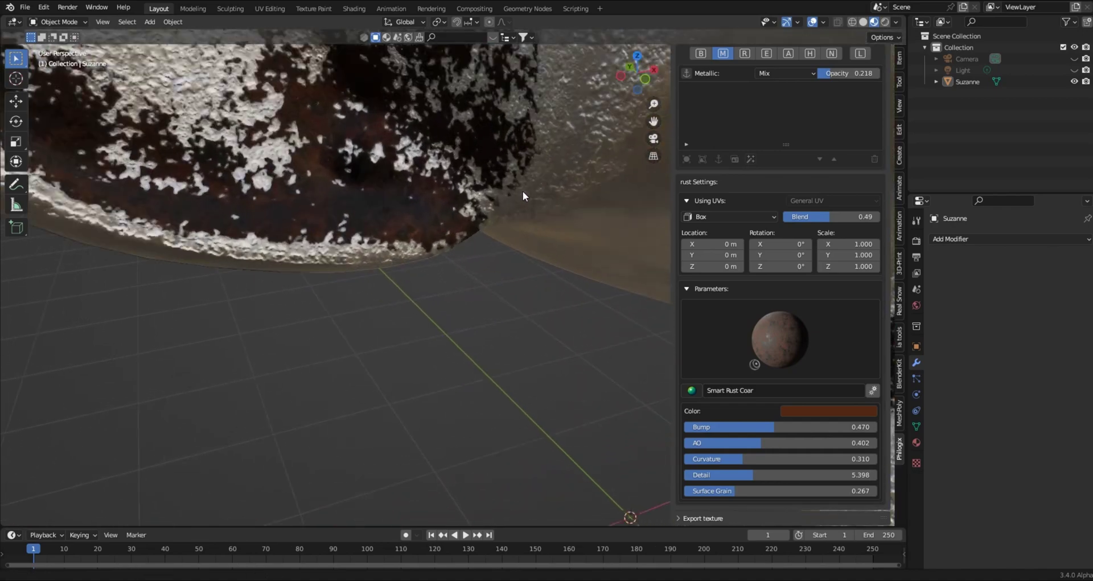
pyautogui.scroll(3, 478, 238)
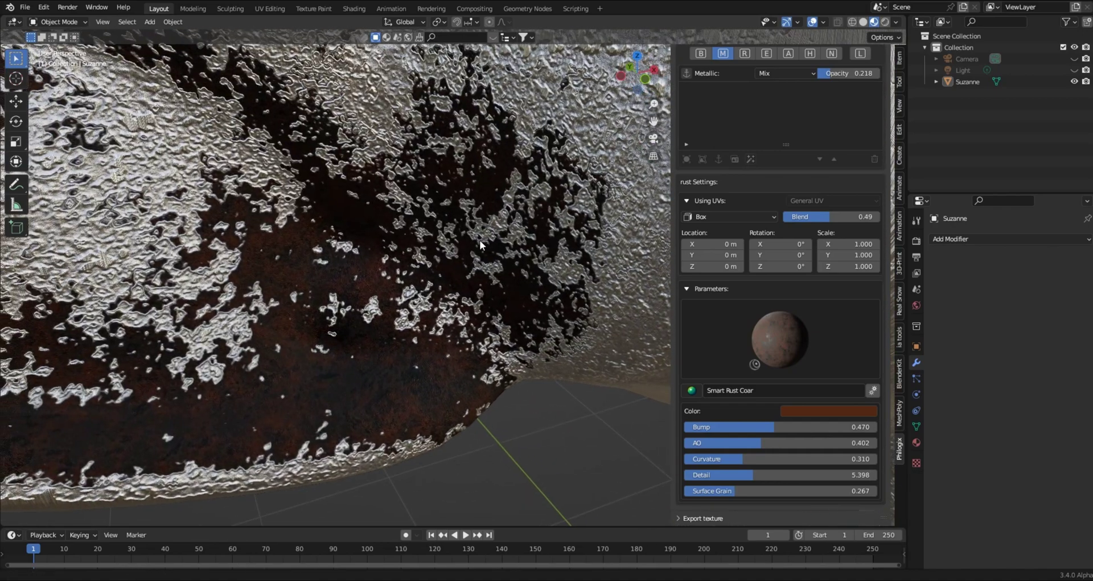
pyautogui.scroll(1, 407, 283)
pyautogui.scroll(-2, 406, 282)
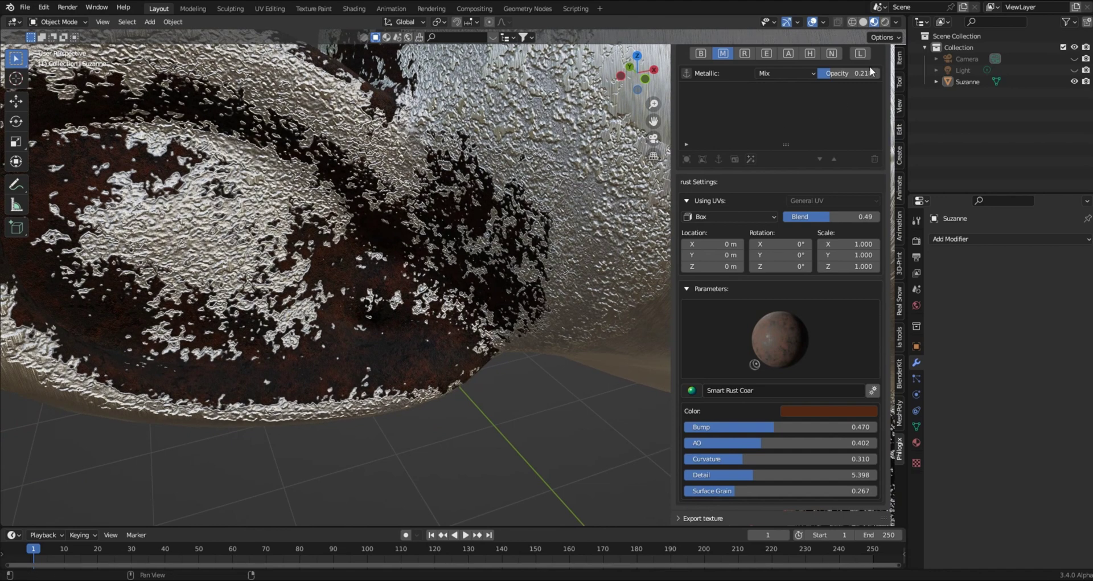
# Step: Set the rust layer's Metallic channel opacity to about 0.636 and keep its Height channel opacity at 1.000
pyautogui.moveTo(842, 71); pyautogui.dragTo(880, 73)
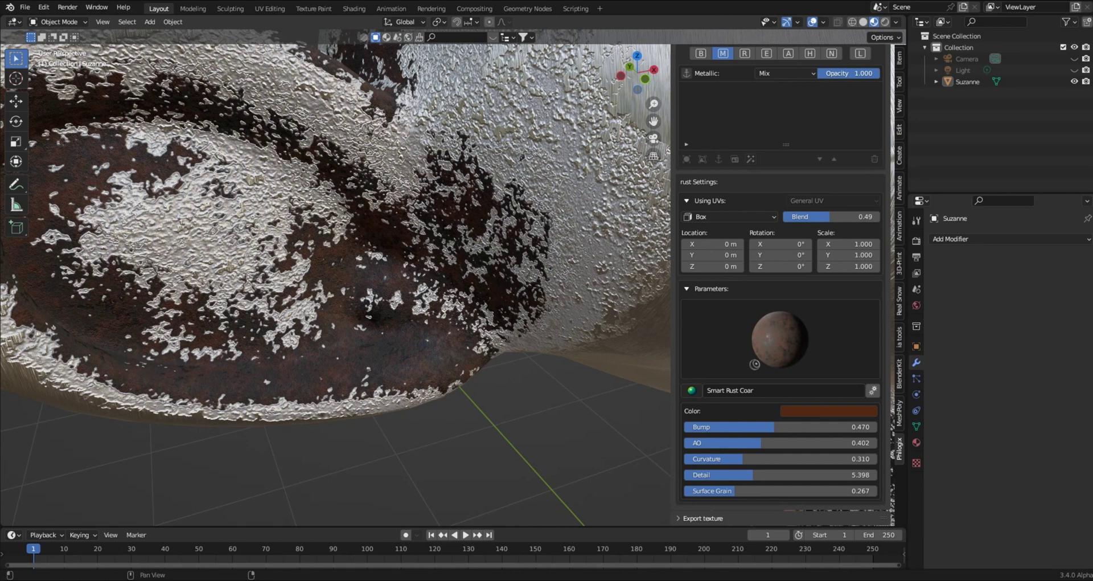
pyautogui.moveTo(879, 73); pyautogui.dragTo(855, 73)
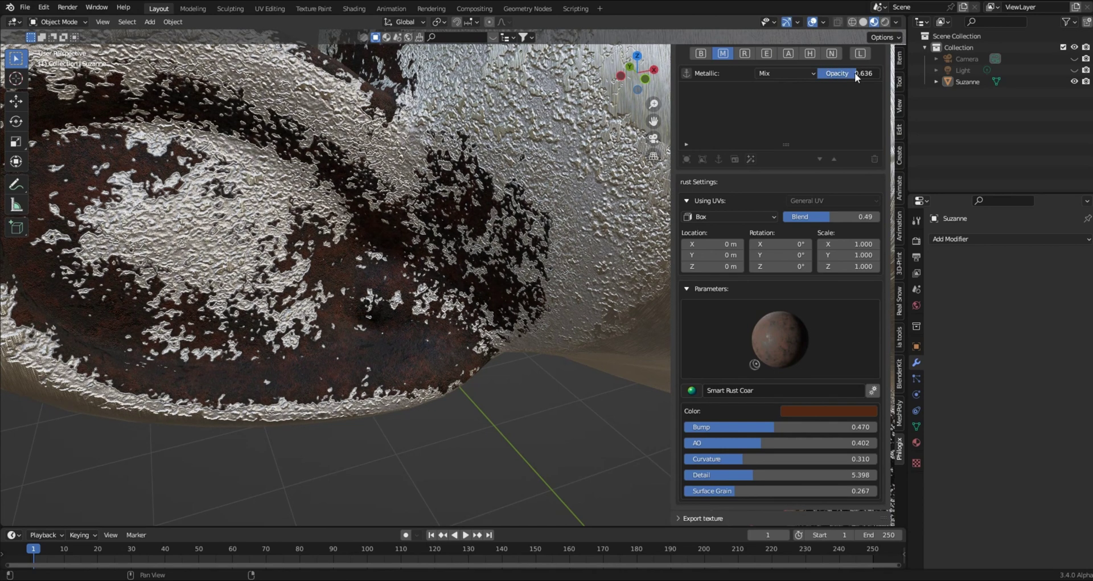
pyautogui.click(810, 53)
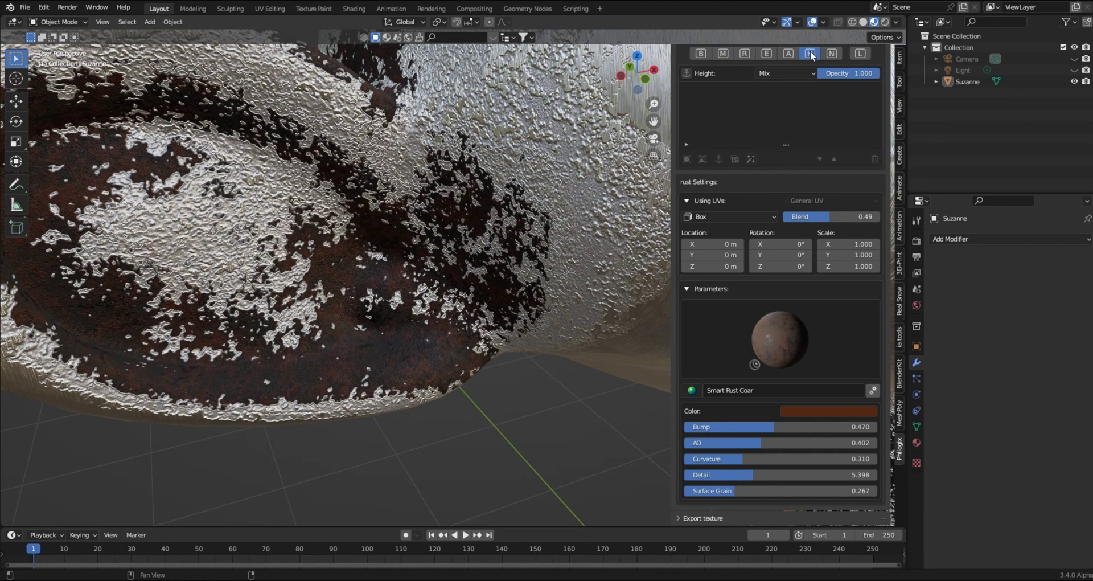
pyautogui.moveTo(879, 73)
pyautogui.mouseDown()
pyautogui.moveTo(820, 73)
pyautogui.moveTo(880, 73)
pyautogui.mouseUp()
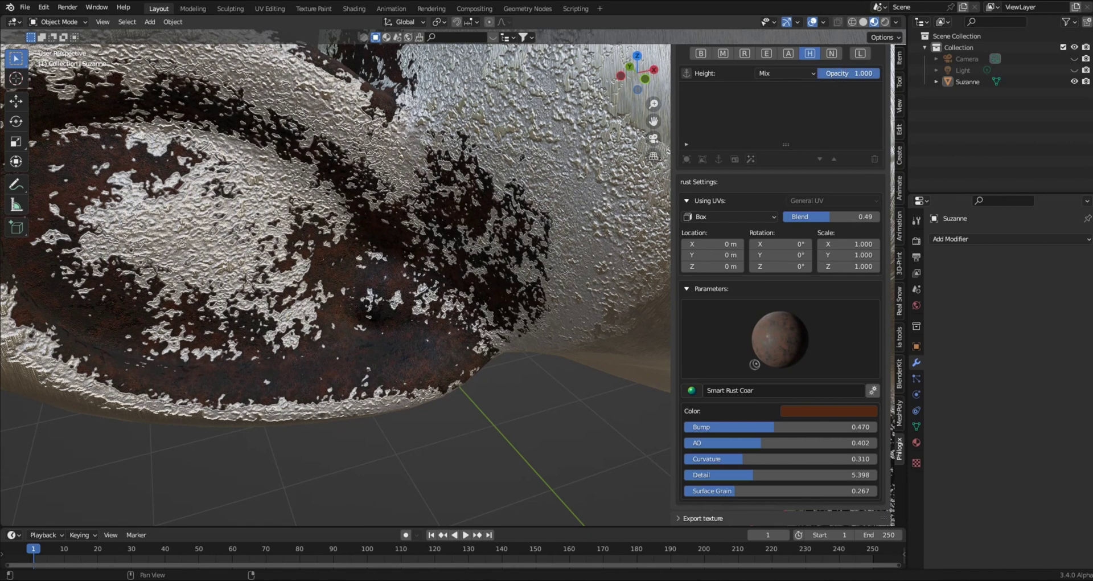
# Step: Lower the rust layer's Alpha channel opacity to about 0.209 and inspect the rust around Suzanne's head
pyautogui.click(835, 54)
pyautogui.click(792, 53)
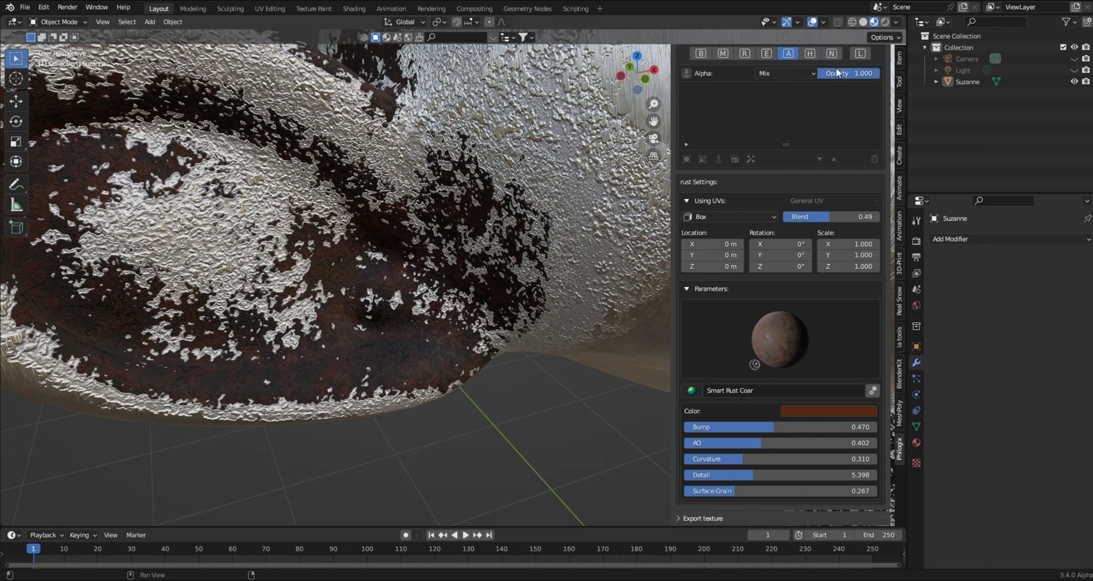
pyautogui.moveTo(858, 72); pyautogui.dragTo(830, 73)
pyautogui.scroll(-5, 559, 162)
pyautogui.moveTo(559, 162); pyautogui.dragTo(486, 160, button='middle')
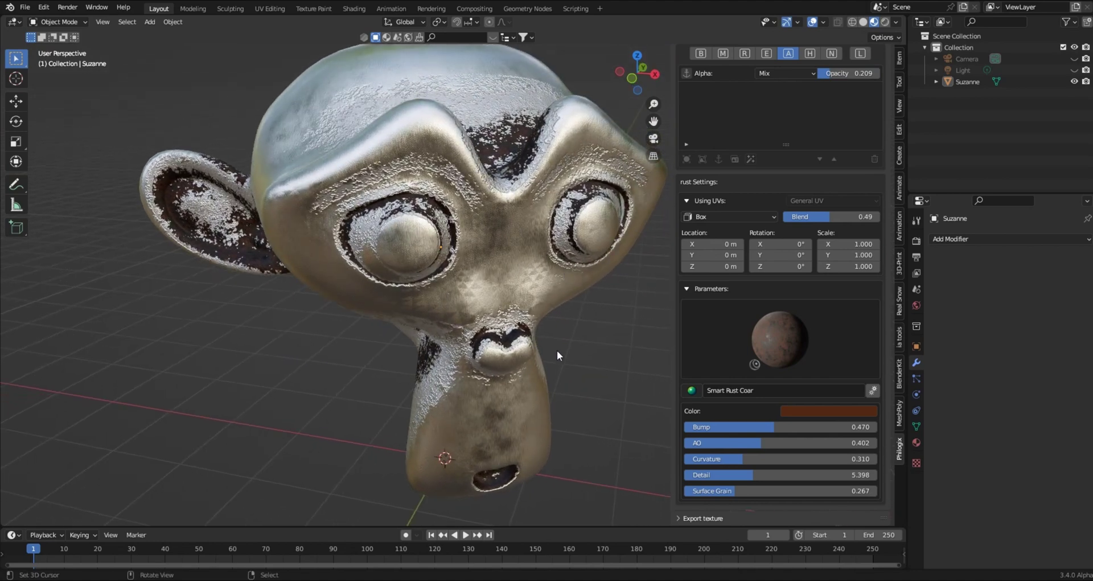
pyautogui.moveTo(534, 340); pyautogui.dragTo(555, 337, button='middle')
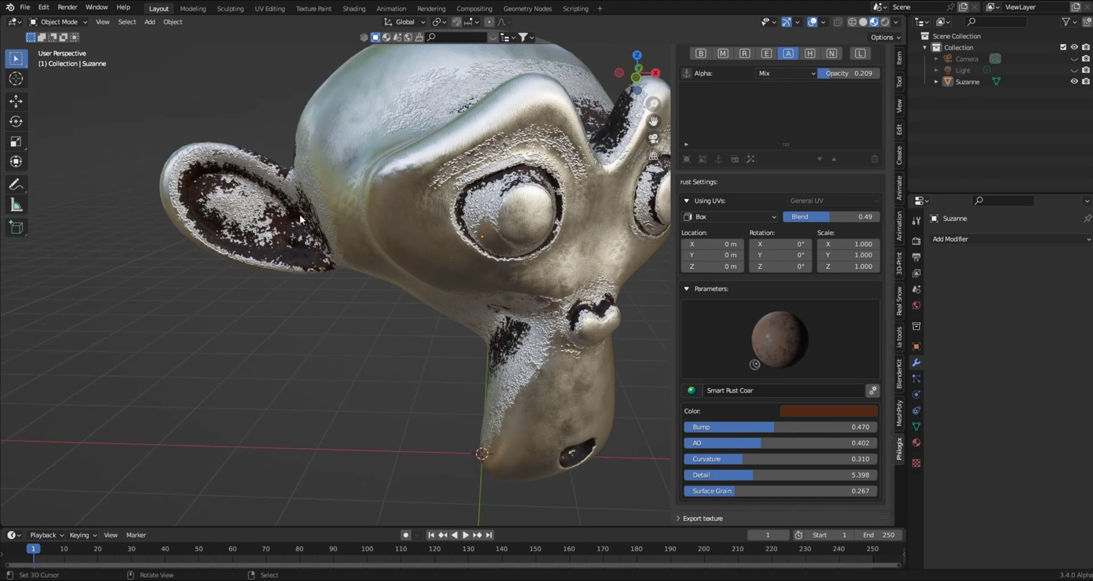
pyautogui.moveTo(624, 325); pyautogui.dragTo(547, 273, button='middle')
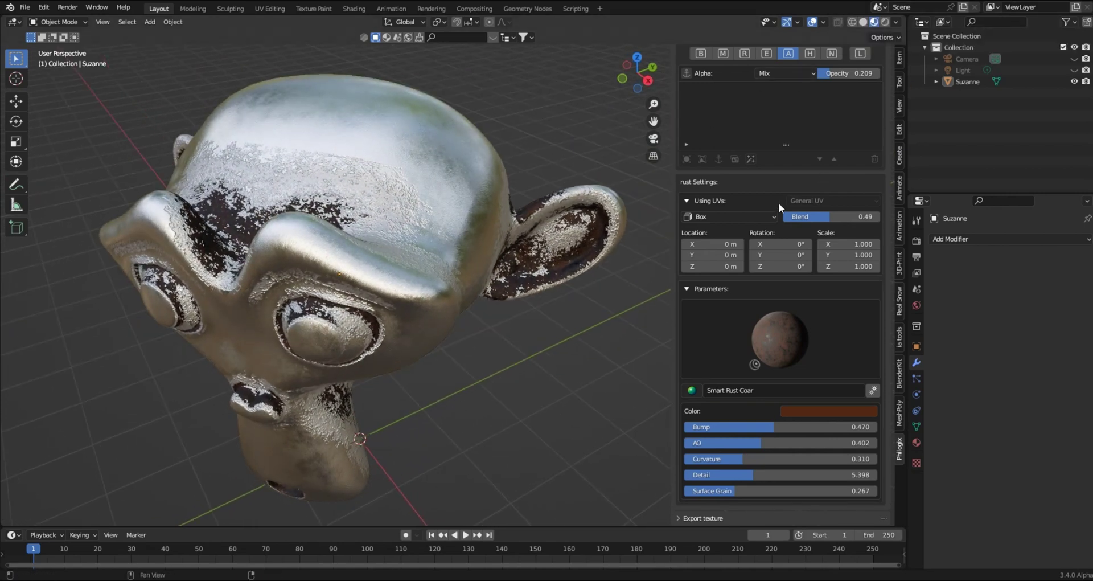
# Step: Try UV mapping on the base layer's Iron Brushed material and check the brushed grain on the head
pyautogui.scroll(3, 771, 108)
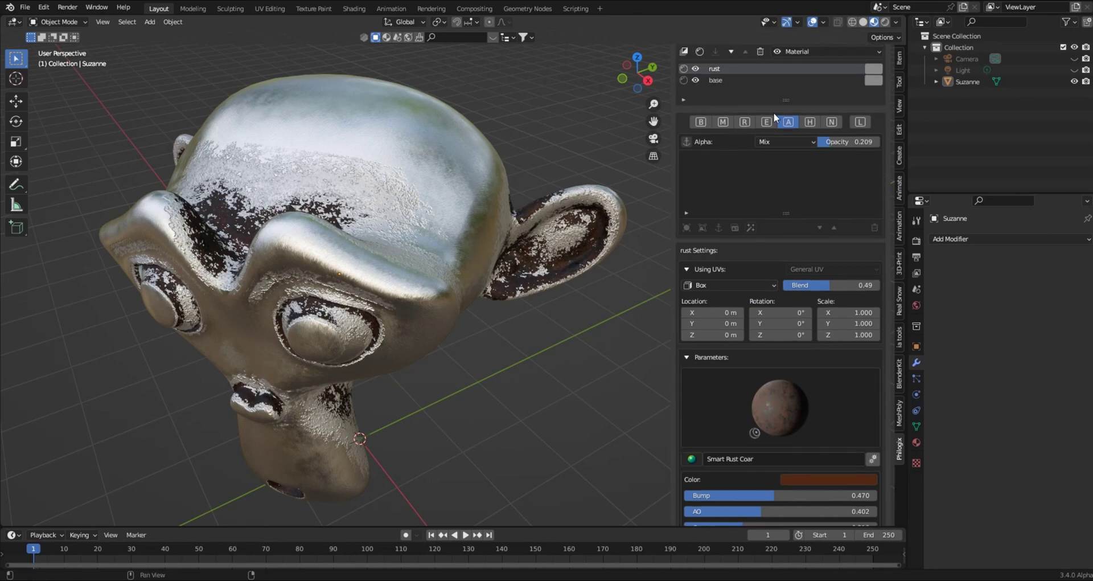
pyautogui.click(718, 78)
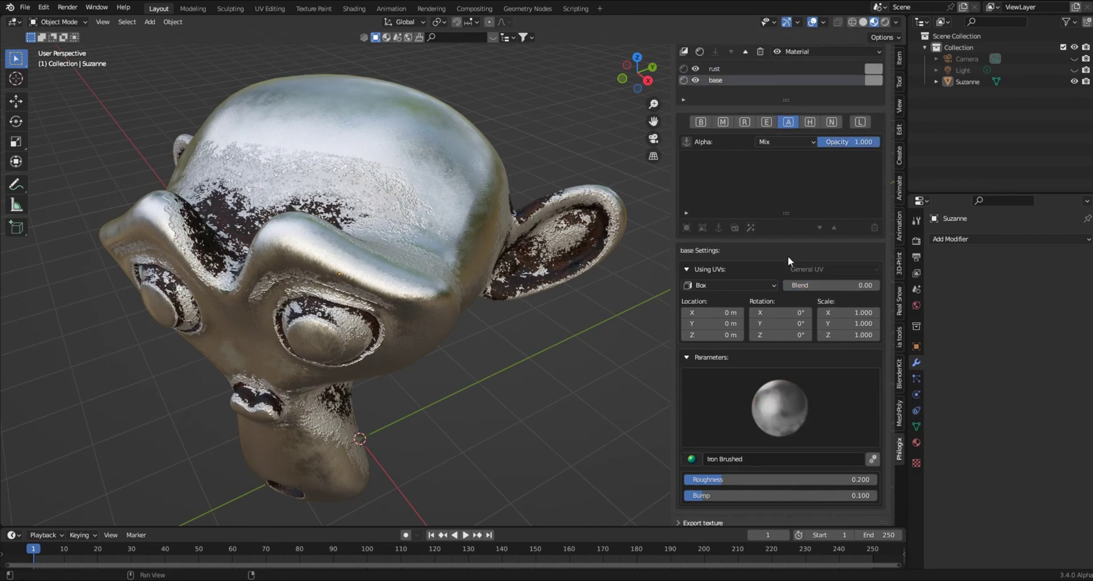
pyautogui.click(716, 285)
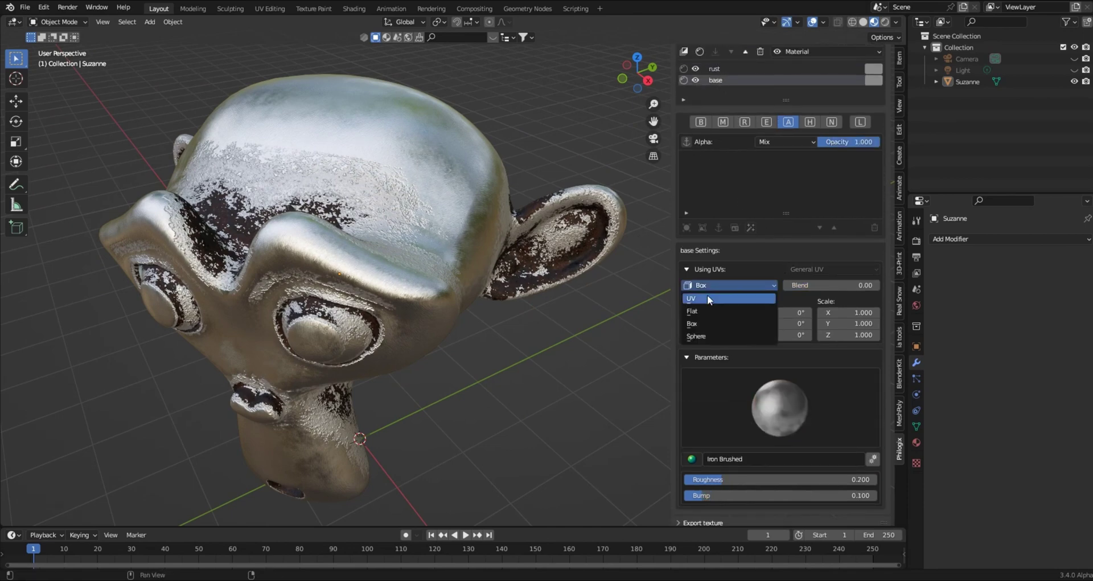
pyautogui.click(719, 298)
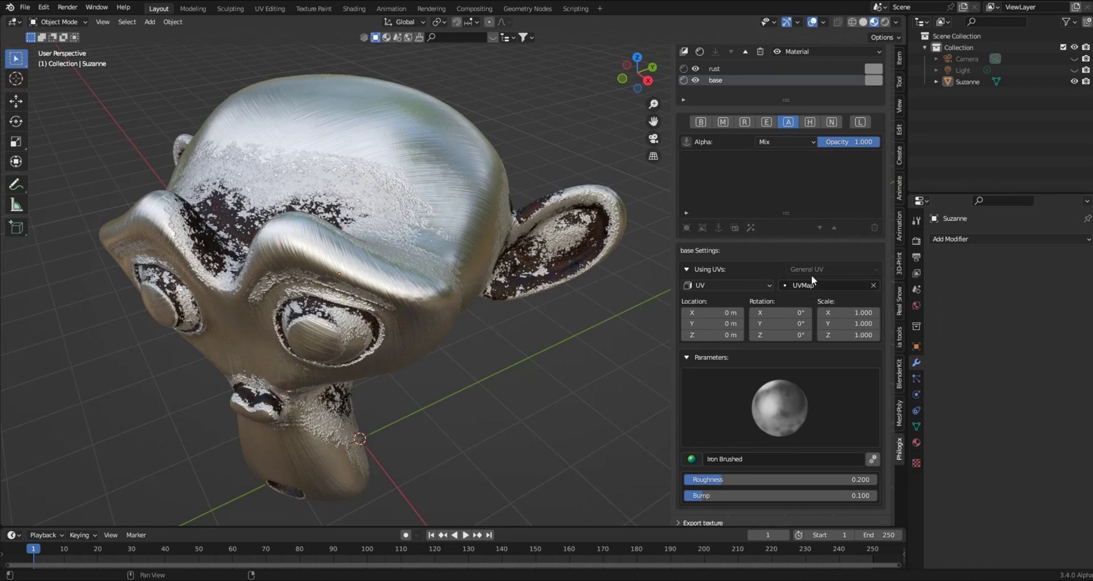
pyautogui.moveTo(445, 140); pyautogui.dragTo(334, 163, button='middle')
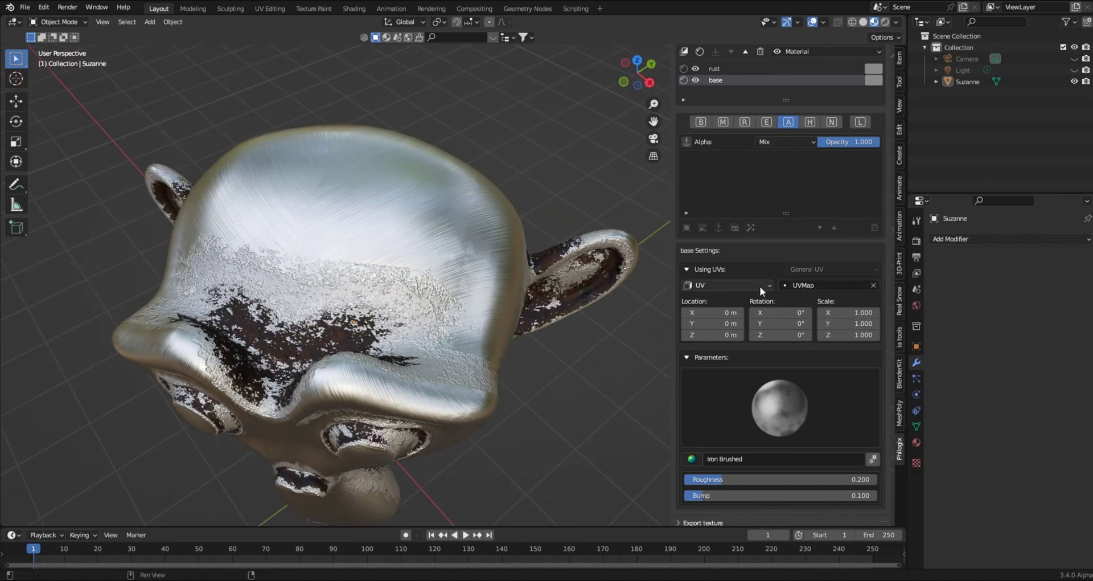
# Step: Try Flat mapping on the base layer, inspect the head, and return the layer to Box mapping
pyautogui.click(730, 285)
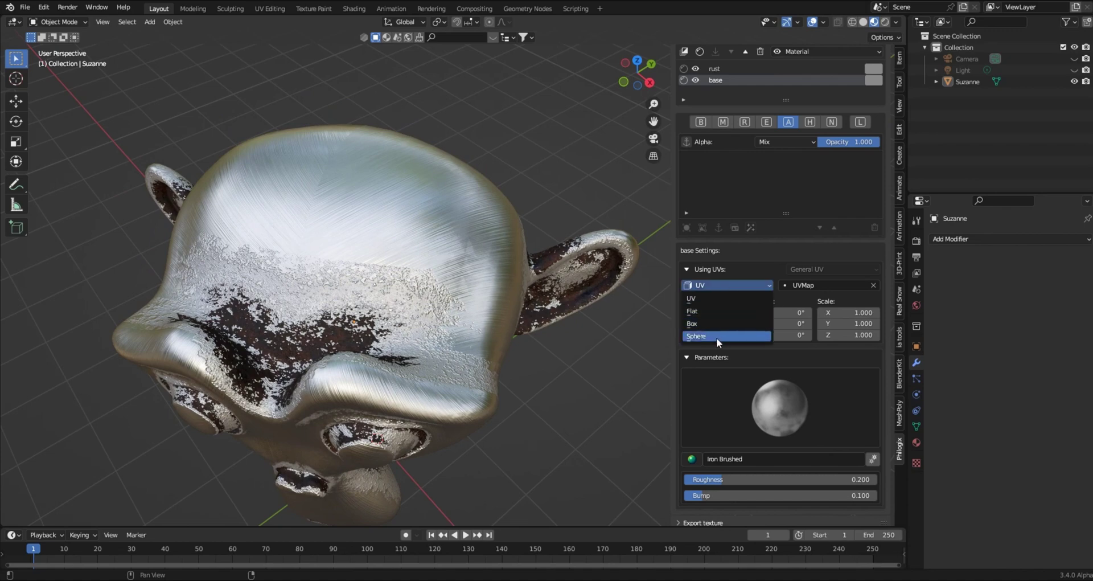
pyautogui.click(704, 309)
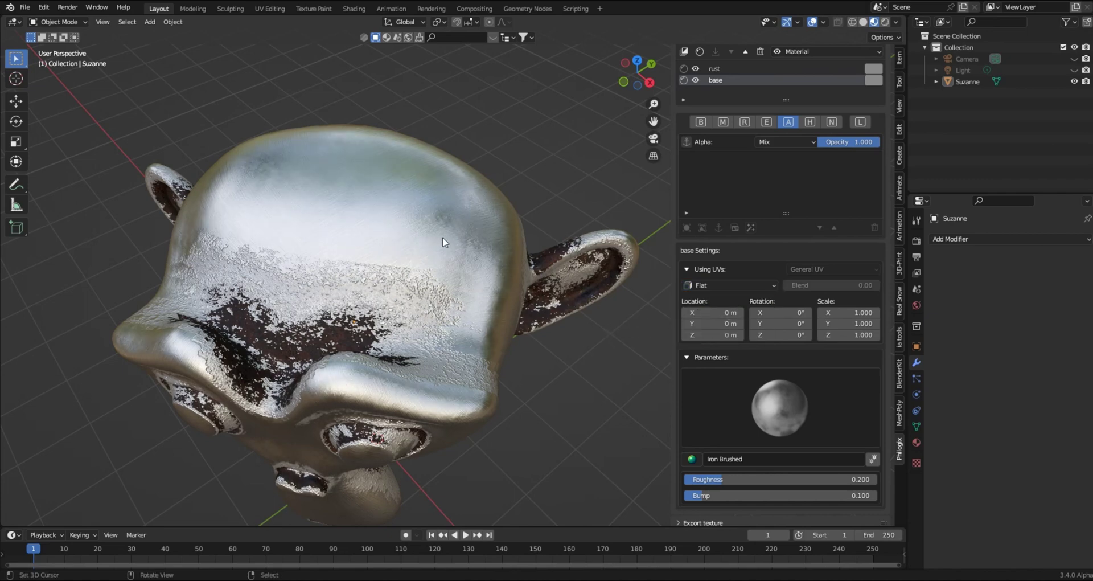
pyautogui.moveTo(446, 244); pyautogui.dragTo(493, 343, button='middle')
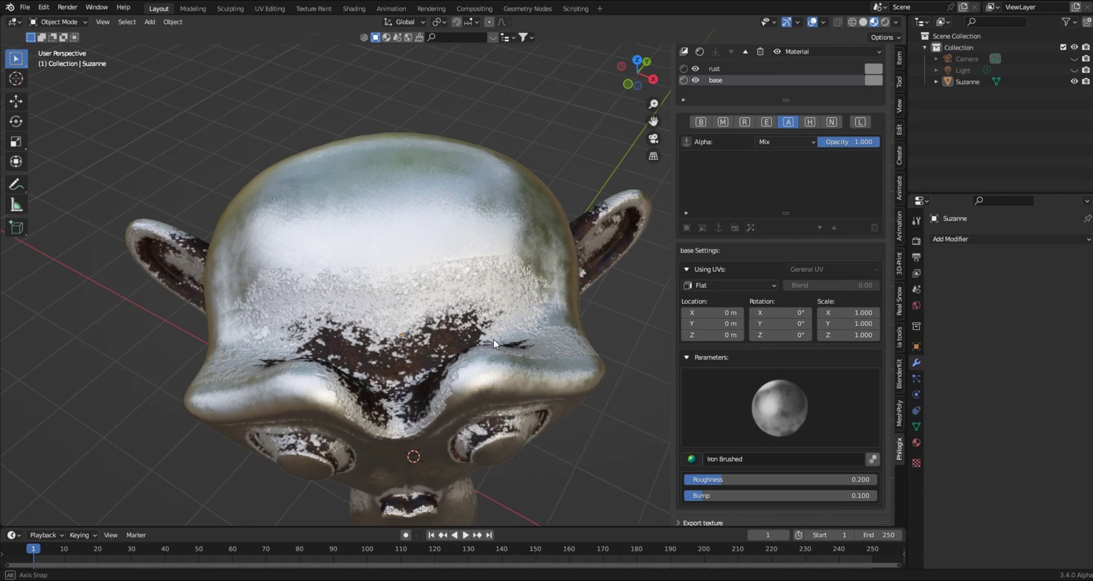
pyautogui.click(728, 283)
pyautogui.click(707, 320)
# Step: Add a new paint layer above the rust layer and rename it checkerpattern
pyautogui.moveTo(578, 324); pyautogui.dragTo(534, 278, button='middle')
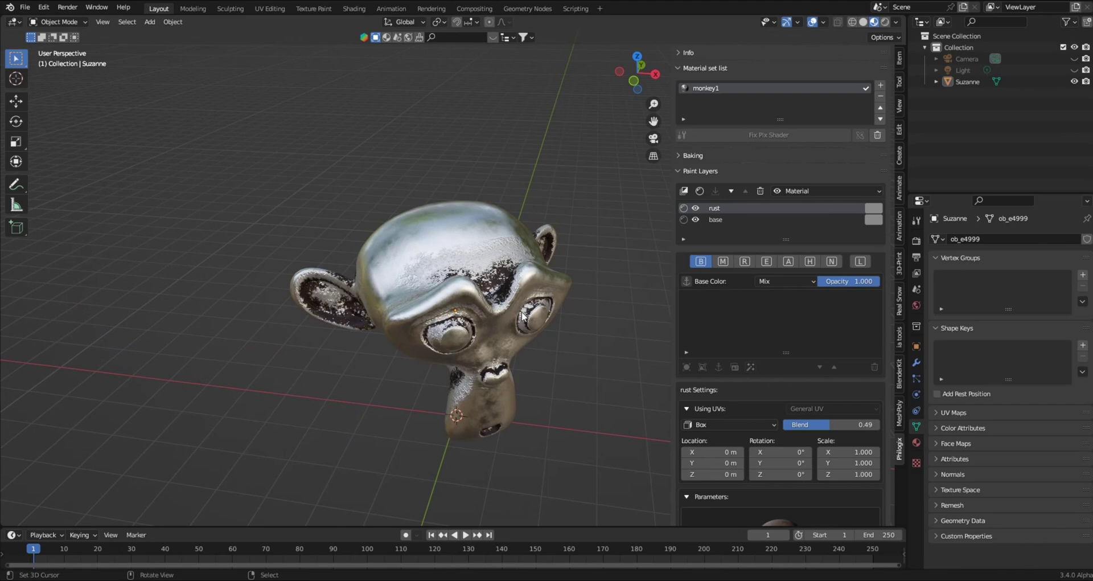
pyautogui.scroll(2, 524, 309)
pyautogui.scroll(3, 535, 306)
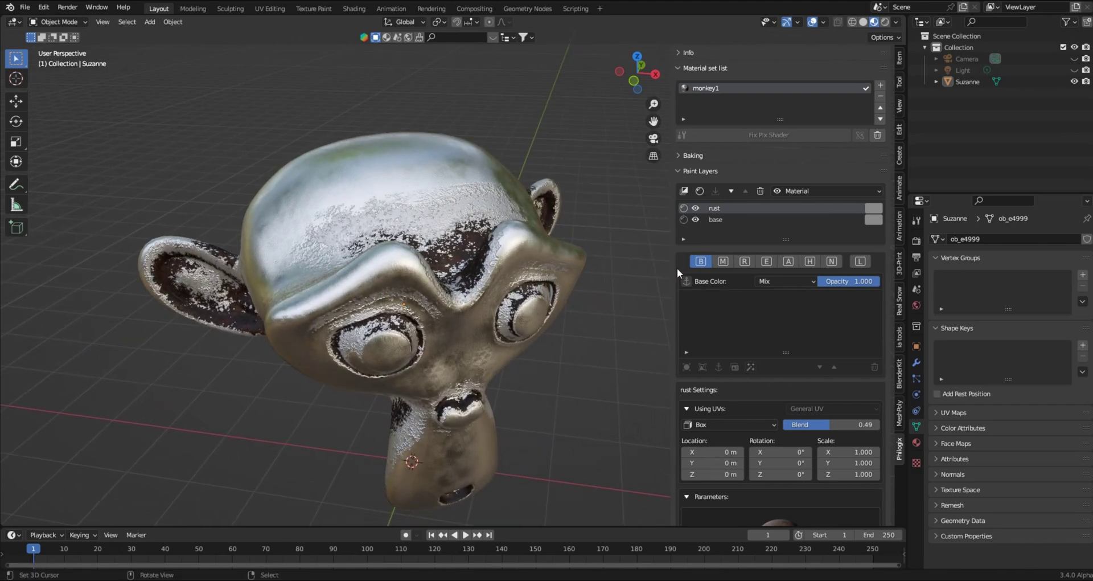
pyautogui.click(683, 190)
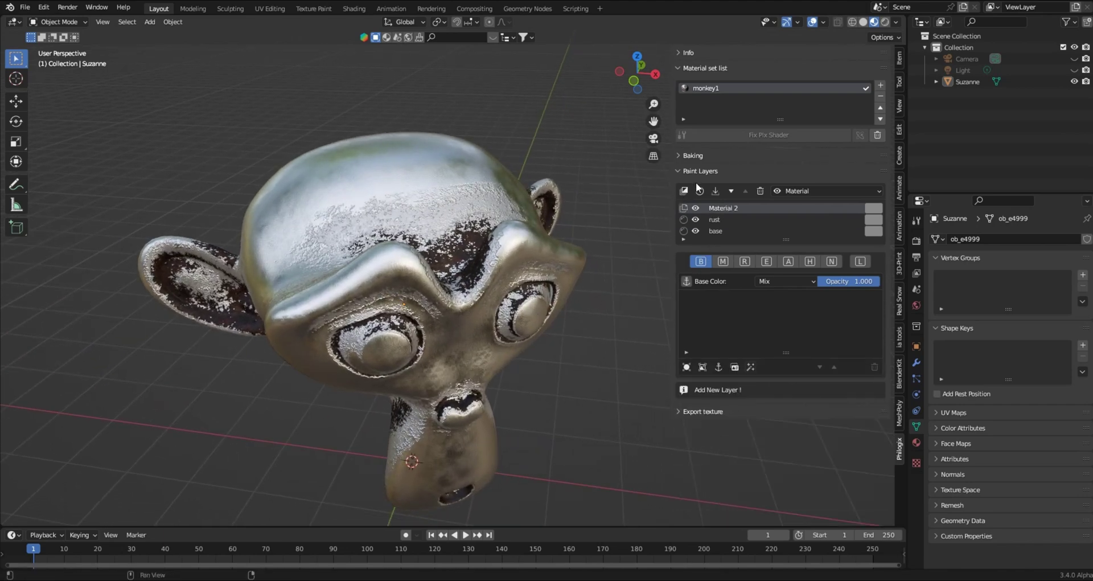
pyautogui.doubleClick(735, 208)
pyautogui.write('checkerpattern')
# Step: Add a layer to checkerpattern's Base Color channel and assign the Checker Texture to it
pyautogui.click(688, 366)
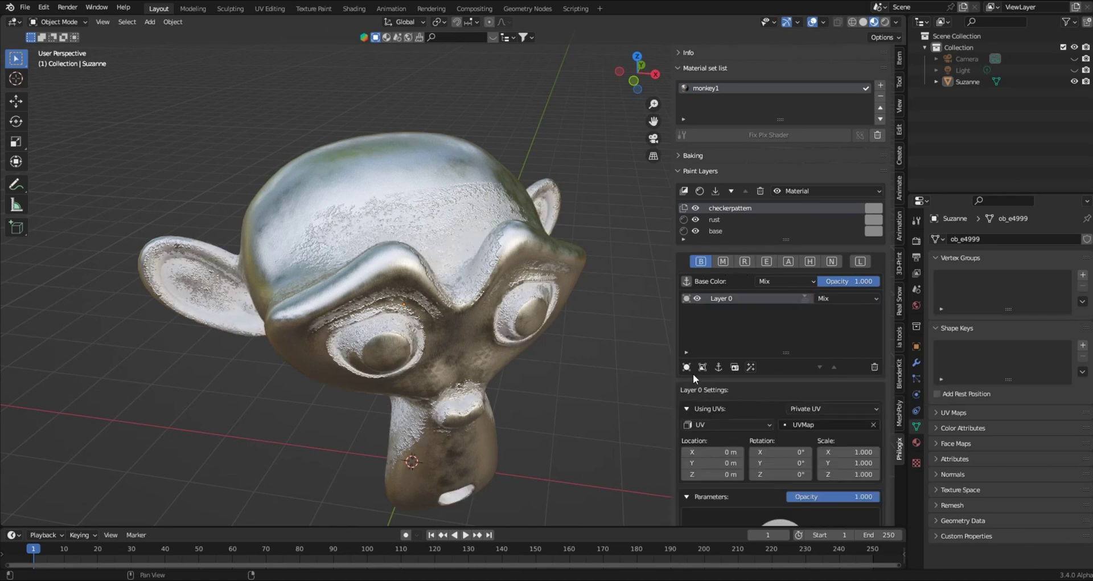
pyautogui.scroll(-3, 815, 405)
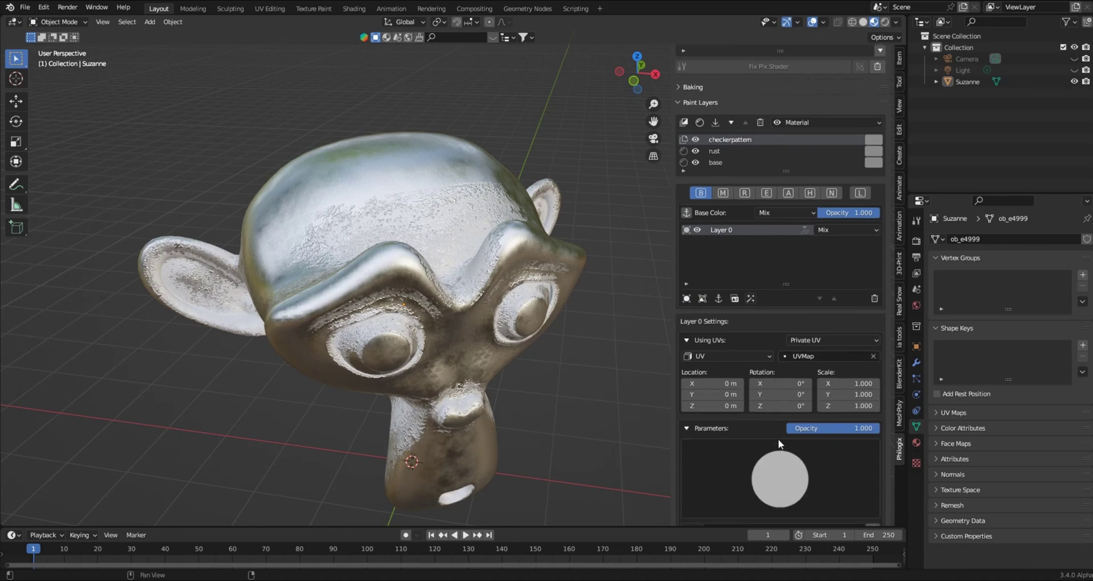
pyautogui.scroll(-3, 717, 392)
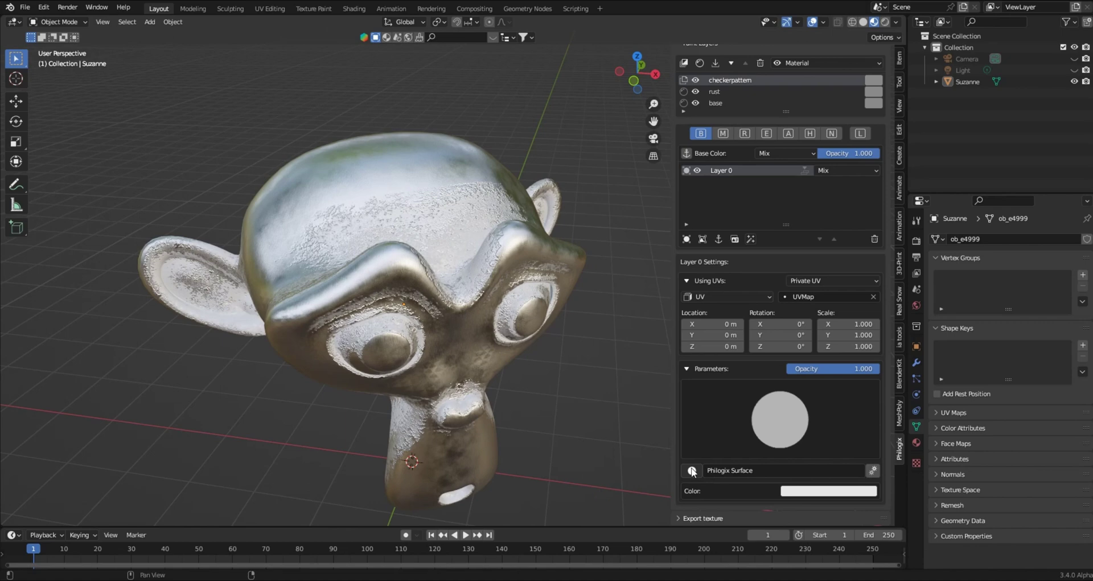
pyautogui.click(692, 470)
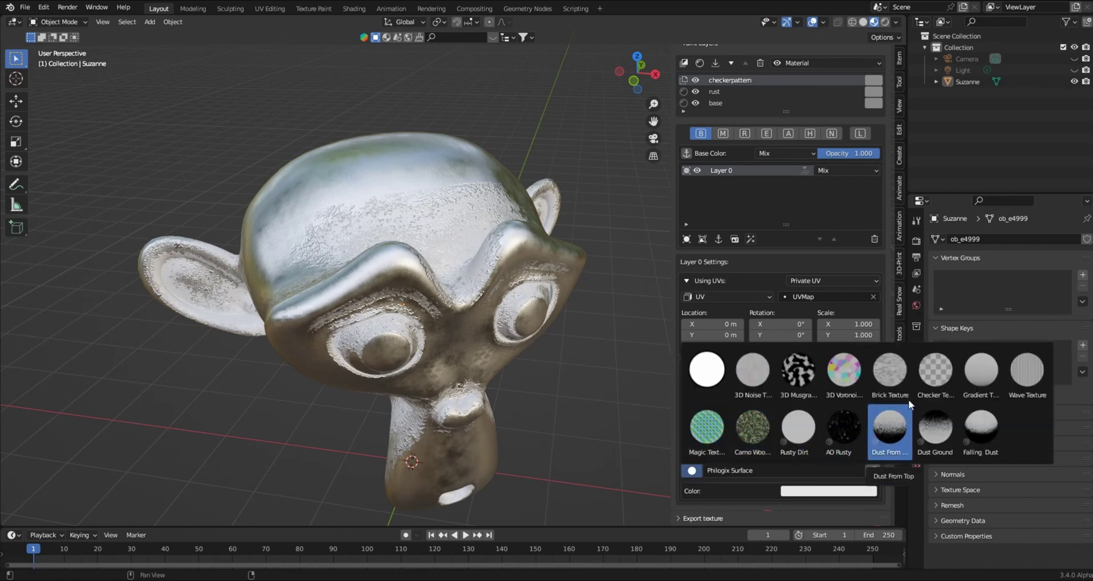
pyautogui.click(937, 365)
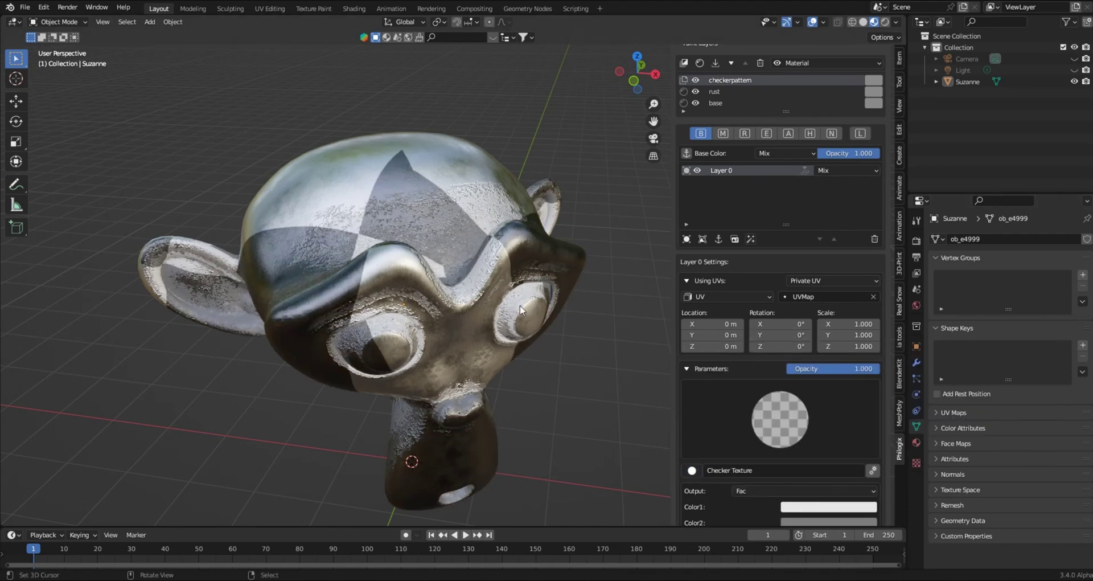
pyautogui.moveTo(541, 335); pyautogui.dragTo(561, 291, button='middle')
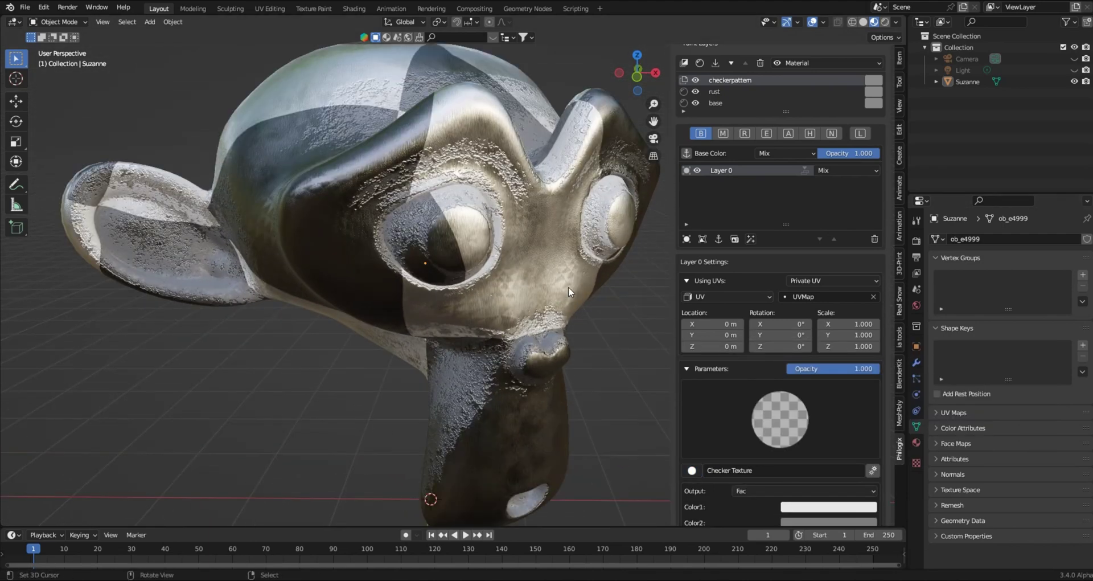
# Step: Switch the checker layer's mapping to Box and inspect the pattern across Suzanne's face
pyautogui.click(738, 291)
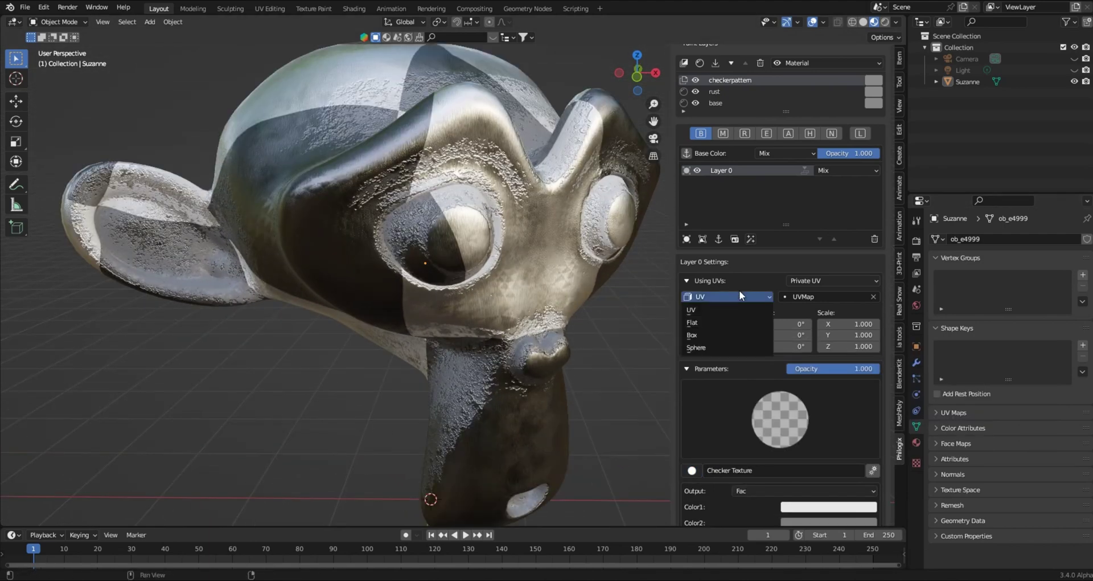
pyautogui.click(719, 330)
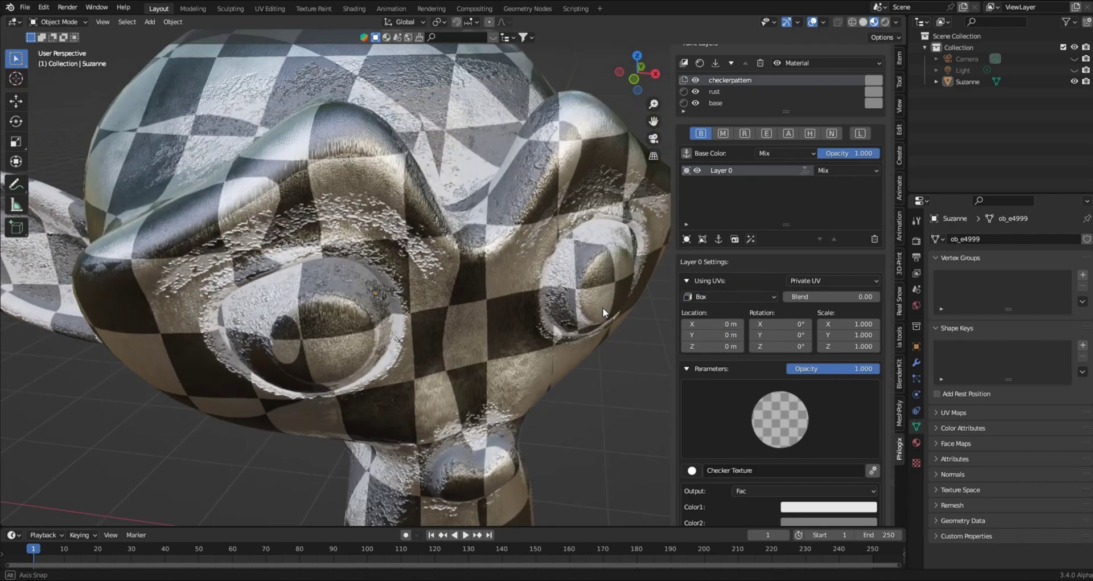
pyautogui.scroll(-3, 553, 301)
pyautogui.moveTo(601, 307)
pyautogui.mouseDown(button='middle')
pyautogui.moveTo(503, 308)
pyautogui.moveTo(525, 313)
pyautogui.moveTo(532, 287)
pyautogui.moveTo(518, 288)
pyautogui.moveTo(608, 288)
pyautogui.mouseUp(button='middle')
pyautogui.moveTo(459, 266); pyautogui.dragTo(435, 252, button='middle')
pyautogui.scroll(5, 439, 214)
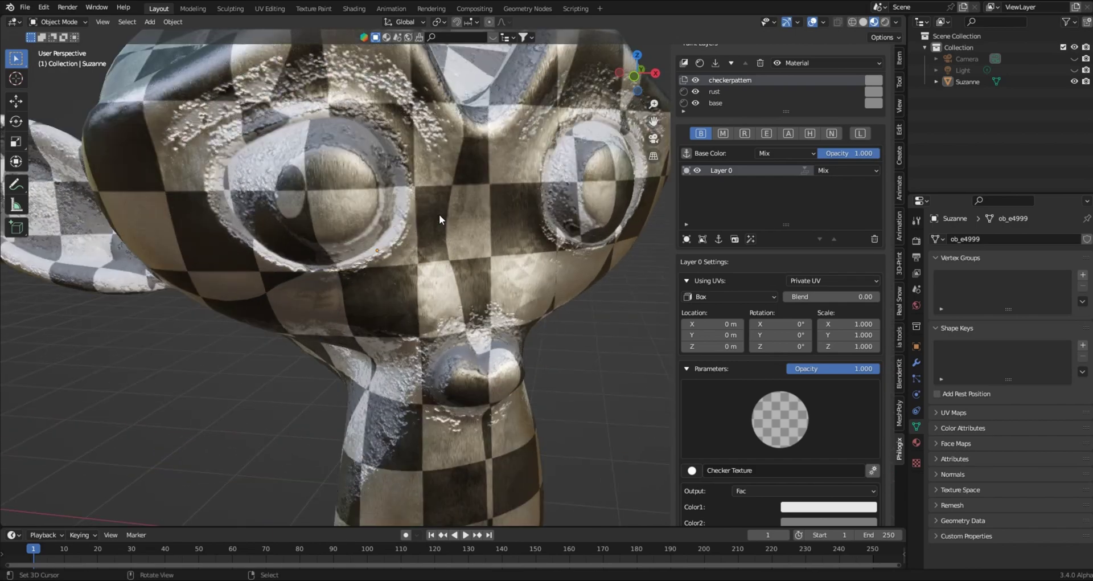
pyautogui.moveTo(439, 216)
pyautogui.mouseDown(button='middle')
pyautogui.moveTo(455, 230)
pyautogui.moveTo(444, 234)
pyautogui.mouseUp(button='middle')
# Step: Move the checkerpattern layer below the rust layer and check the rust over the checks up close
pyautogui.scroll(-5, 444, 233)
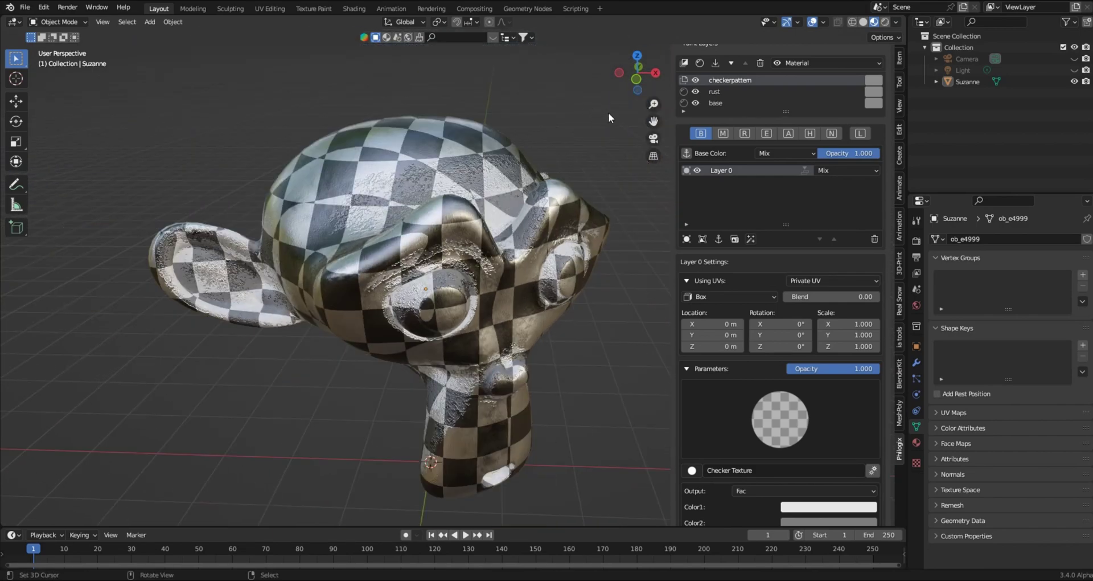
pyautogui.click(731, 63)
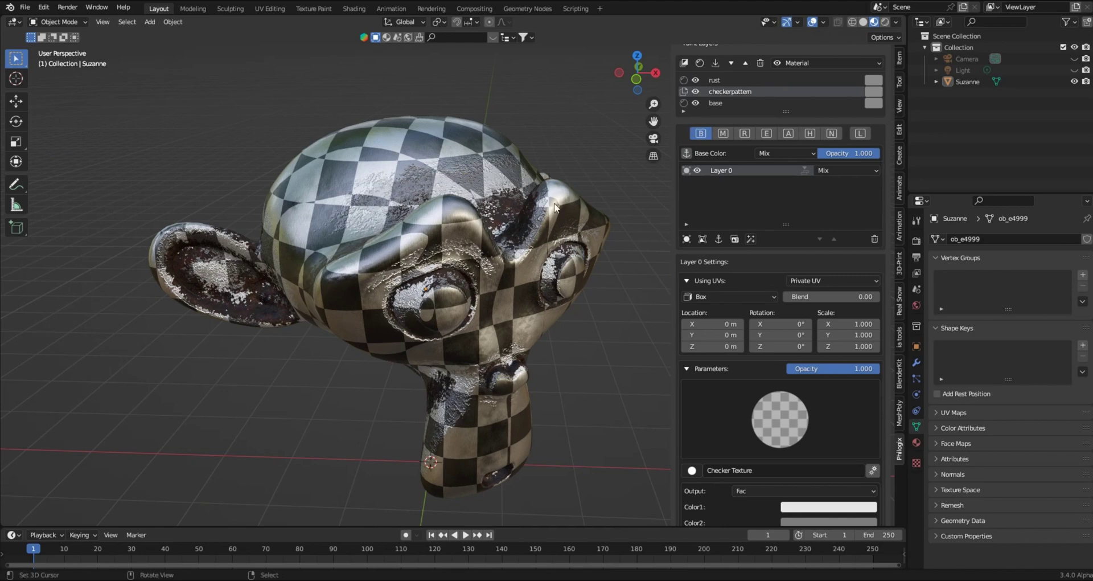
pyautogui.scroll(5, 500, 252)
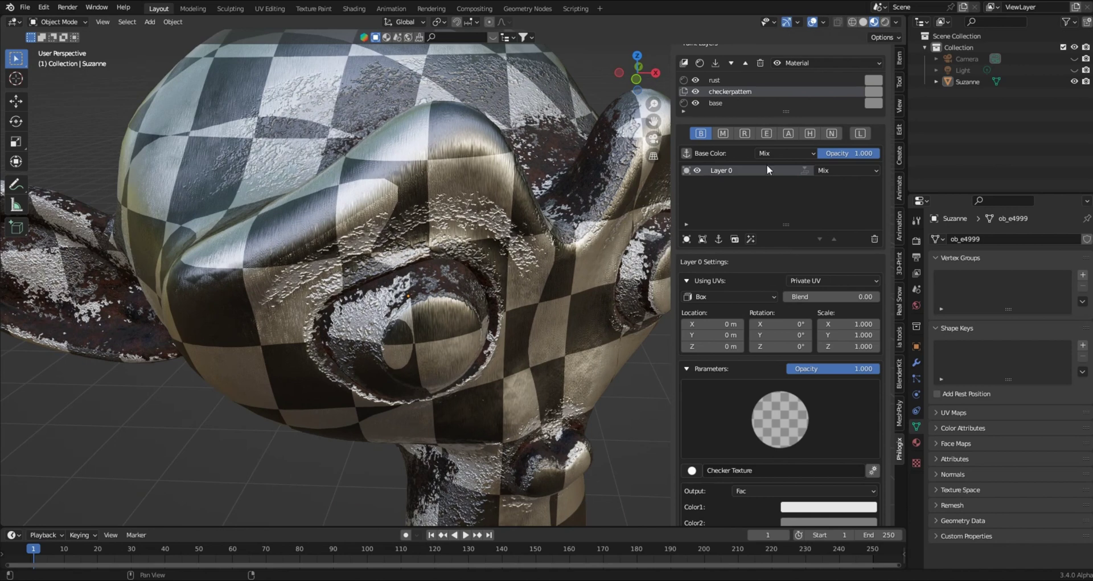
# Step: Set the checker texture's Color1 to a golden orange and Color2 to blue-violet with hue 0.685 and saturation 0.759
pyautogui.scroll(-2, 808, 521)
pyautogui.click(810, 459)
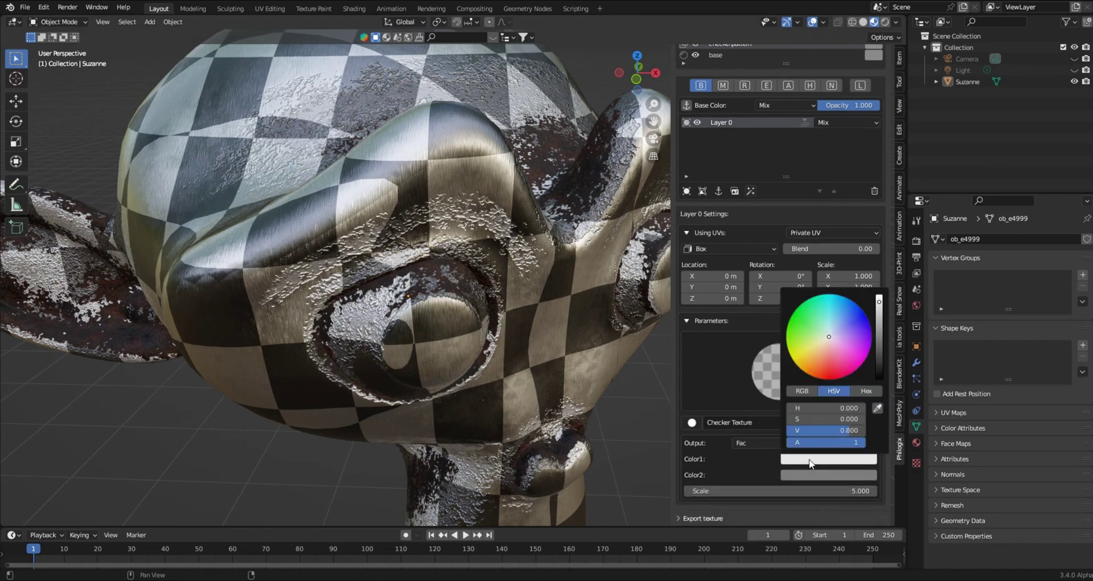
pyautogui.moveTo(827, 339); pyautogui.dragTo(805, 365)
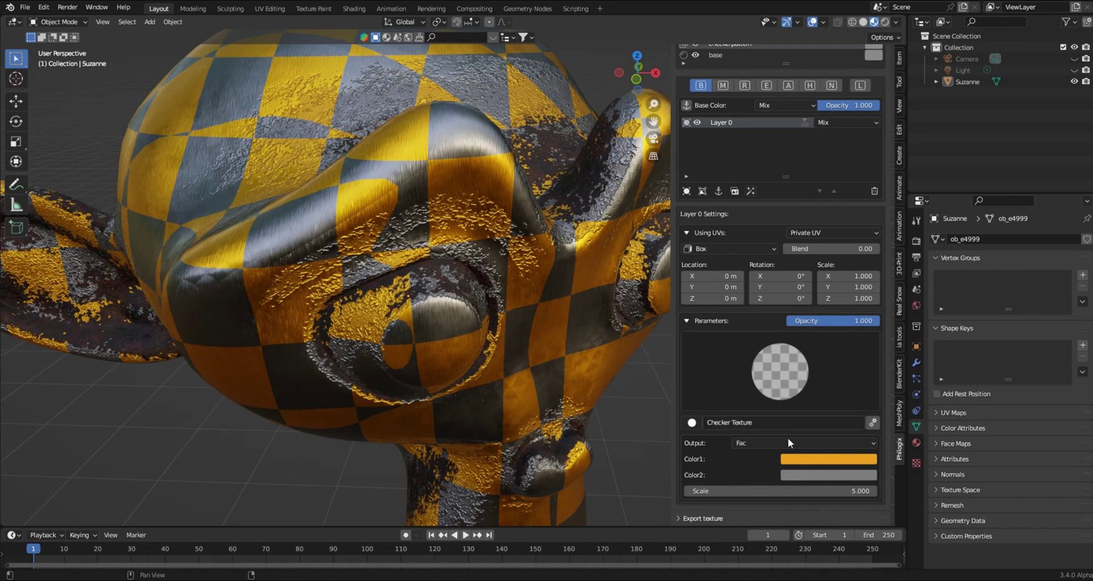
pyautogui.click(805, 474)
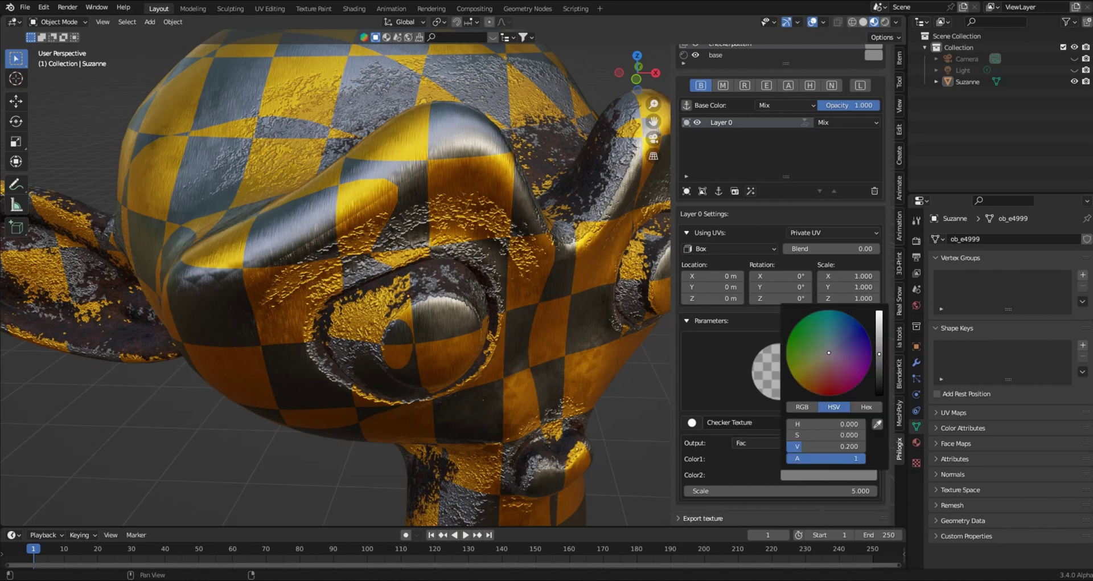
pyautogui.moveTo(829, 352)
pyautogui.mouseDown()
pyautogui.moveTo(848, 349)
pyautogui.moveTo(852, 359)
pyautogui.moveTo(849, 345)
pyautogui.mouseUp()
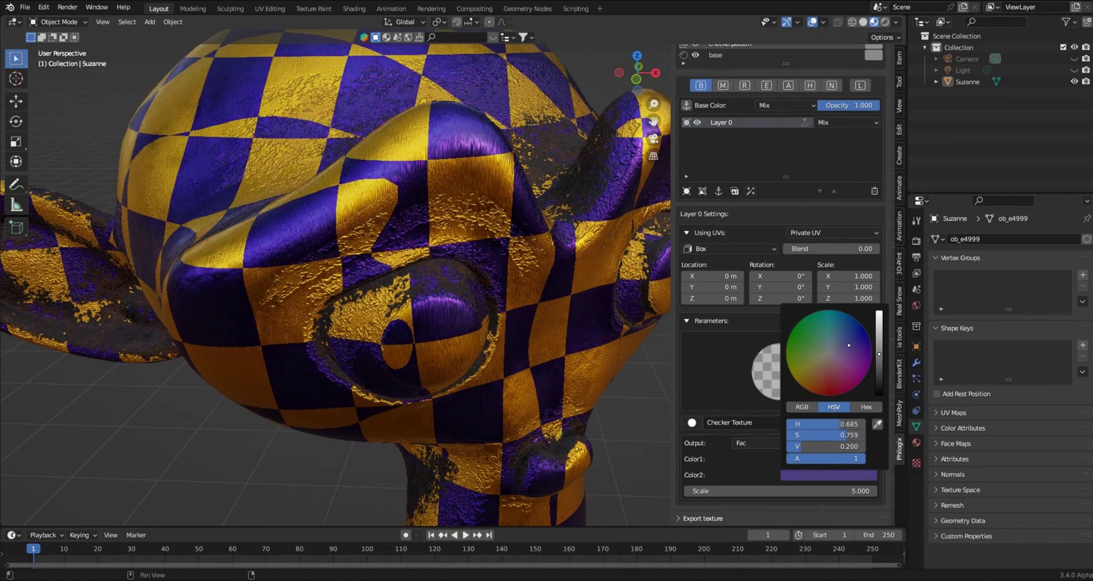
# Step: Try checker texture scales of 9.1 and 8.6 and compare the check size across Suzanne's head
pyautogui.moveTo(751, 490); pyautogui.dragTo(714, 484)
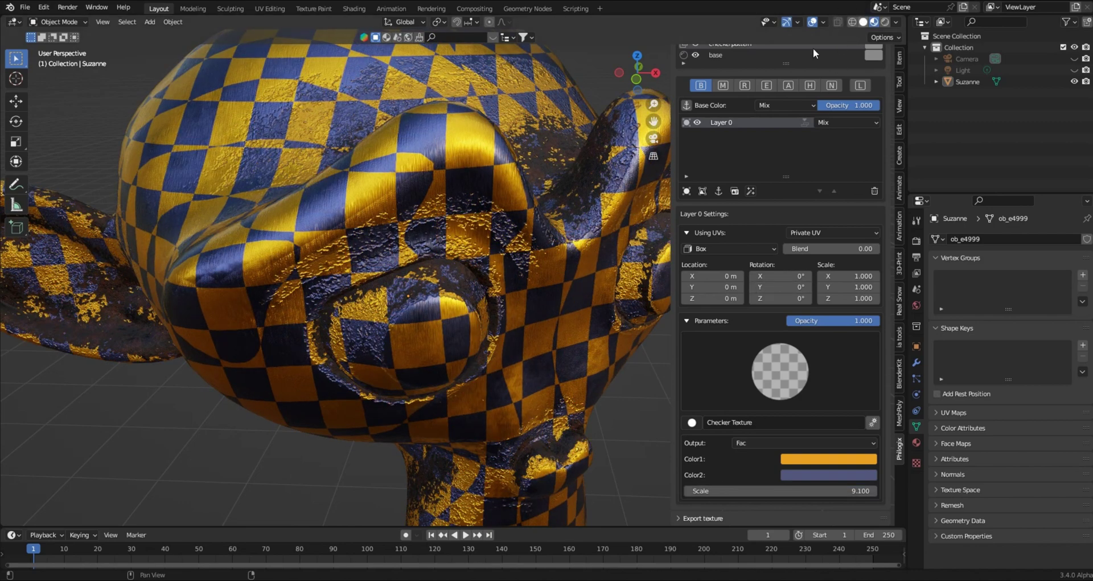
pyautogui.scroll(5, 496, 211)
pyautogui.moveTo(486, 220); pyautogui.dragTo(531, 192, button='middle')
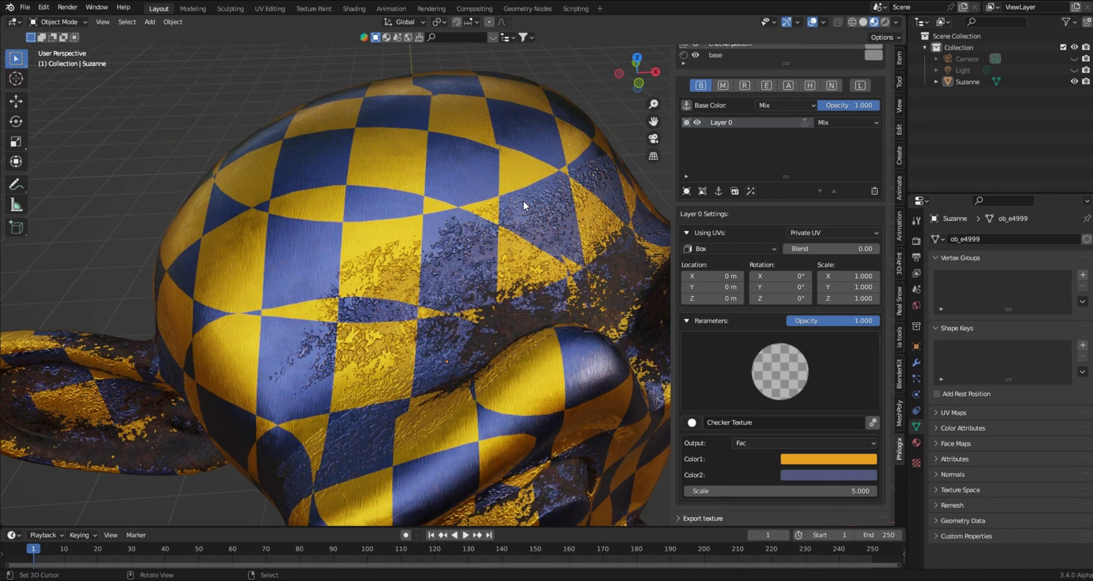
pyautogui.scroll(-5, 512, 191)
pyautogui.moveTo(511, 190); pyautogui.dragTo(555, 238, button='middle')
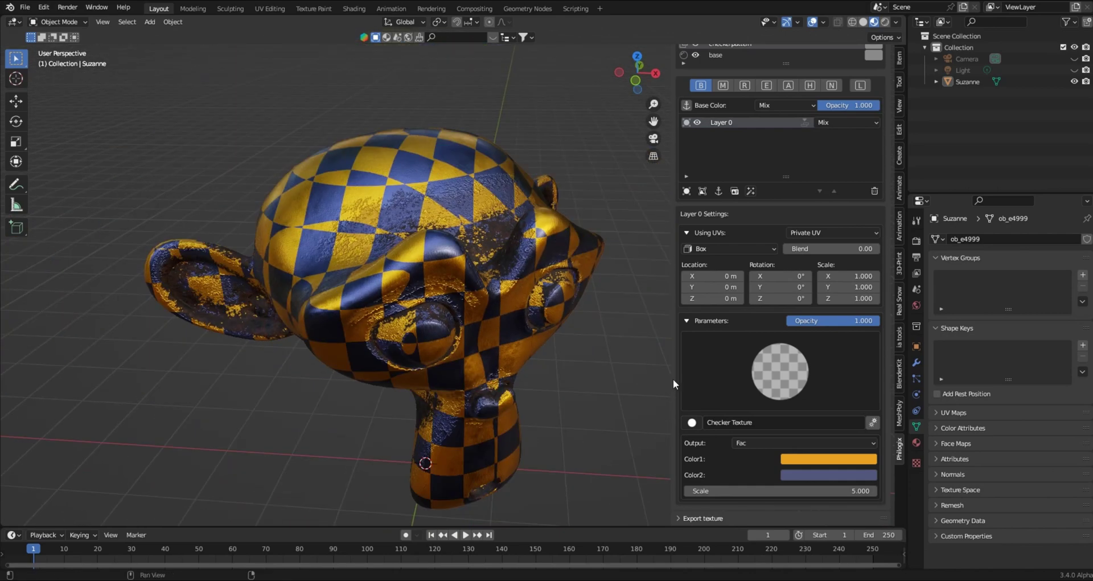
pyautogui.moveTo(842, 491); pyautogui.dragTo(911, 491)
pyautogui.click(800, 493)
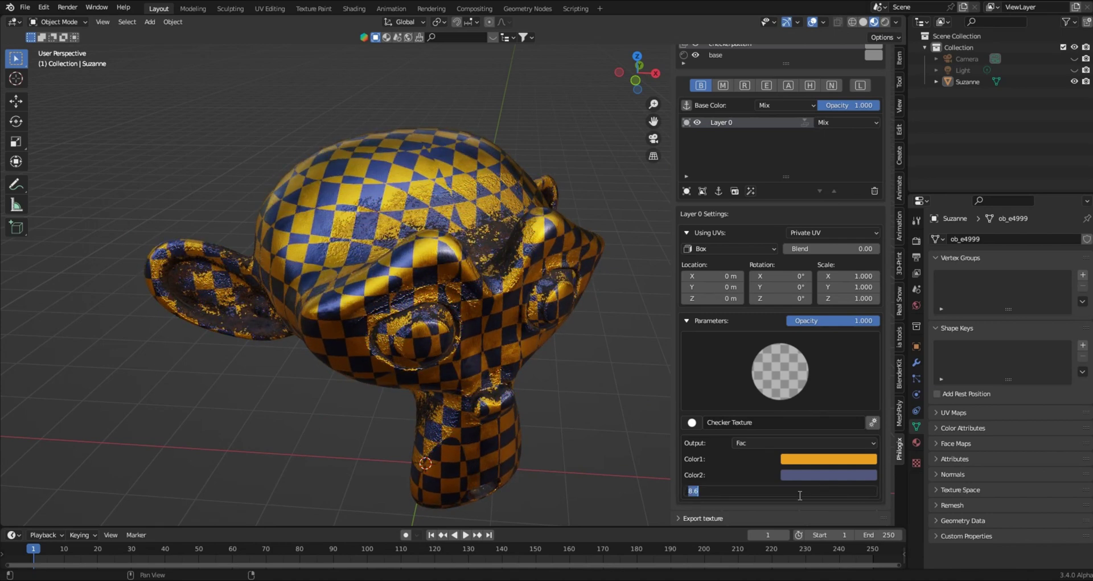
pyautogui.press('Return')
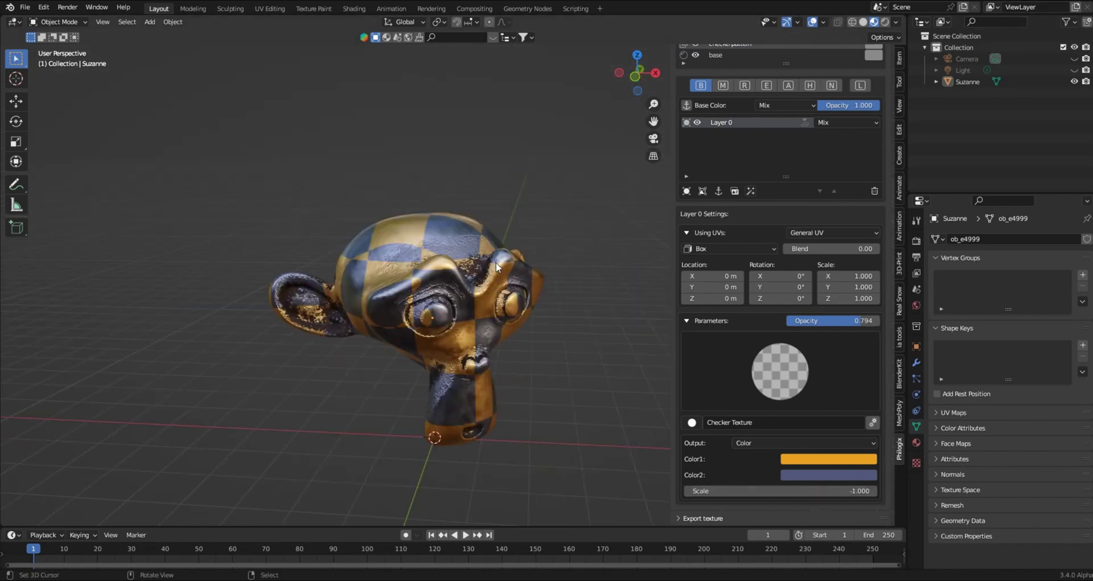
# Step: Try a checker texture scale of 12.6 and inspect the dense pattern on Suzanne's face
pyautogui.moveTo(498, 268); pyautogui.dragTo(536, 299, button='middle')
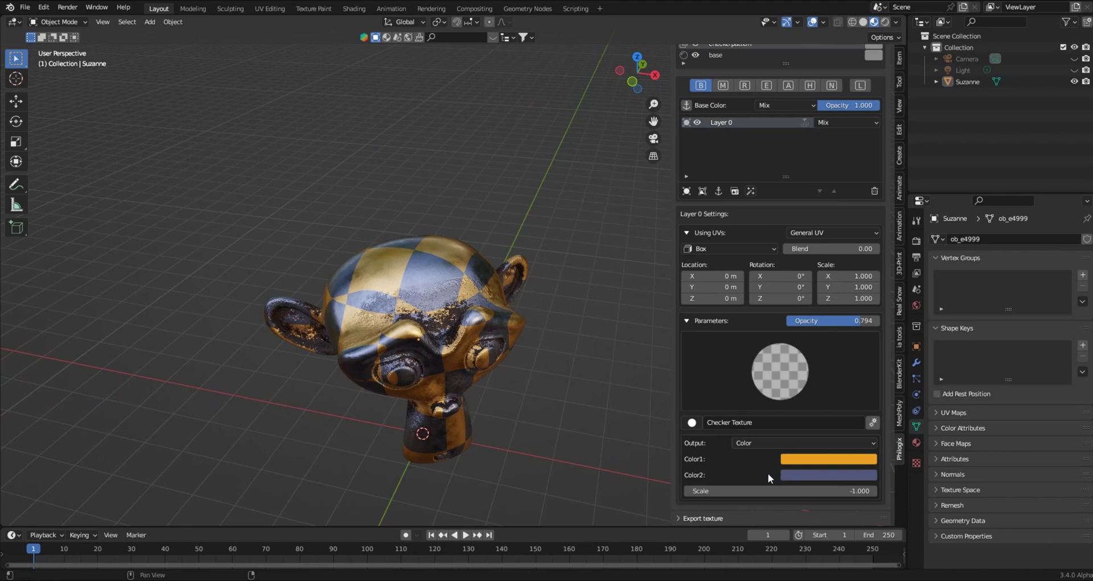
pyautogui.moveTo(727, 492); pyautogui.dragTo(857, 491)
pyautogui.moveTo(432, 267)
pyautogui.mouseDown(button='middle')
pyautogui.moveTo(456, 285)
pyautogui.moveTo(426, 320)
pyautogui.moveTo(411, 284)
pyautogui.moveTo(428, 261)
pyautogui.mouseUp(button='middle')
pyautogui.scroll(5, 475, 296)
pyautogui.scroll(-3, 441, 275)
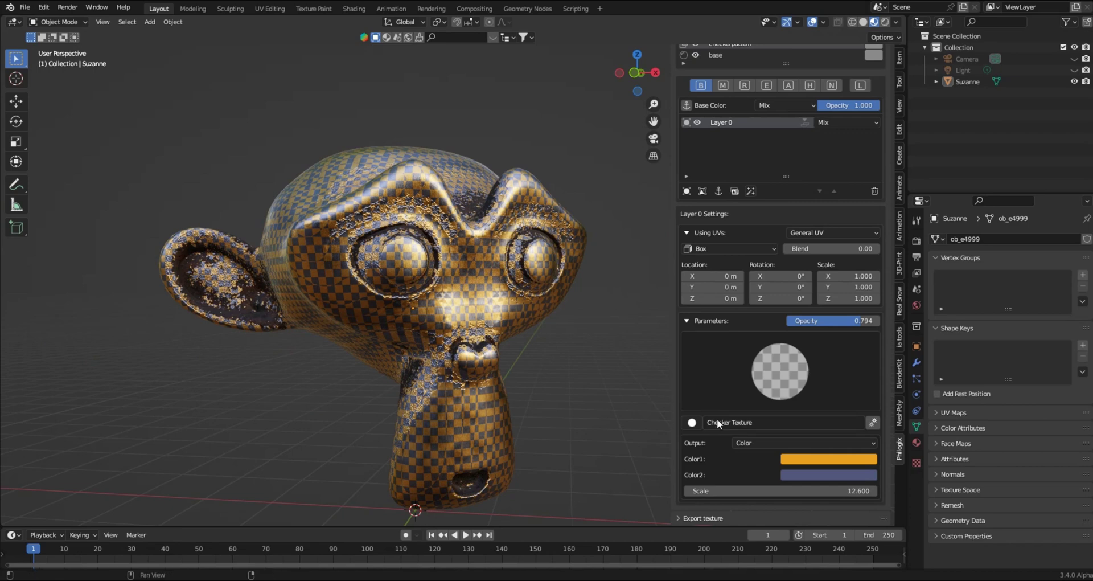
# Step: Set the checker texture's scale to 4.4 and check the pattern on Suzanne from the front
pyautogui.moveTo(803, 490); pyautogui.dragTo(540, 317)
pyautogui.moveTo(540, 317); pyautogui.dragTo(583, 371, button='middle')
pyautogui.moveTo(751, 495); pyautogui.dragTo(794, 491)
pyautogui.moveTo(502, 380); pyautogui.dragTo(364, 298, button='middle')
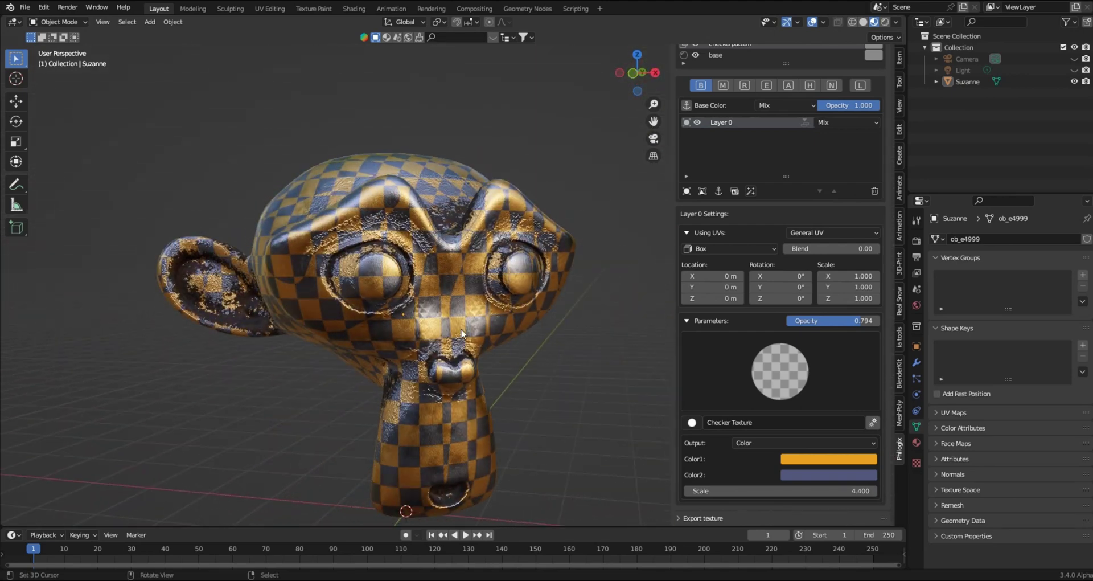
# Step: Collapse the checker layer's settings, review the texture export size, path and channel options, and examine Suzanne's face up close
pyautogui.click(688, 231)
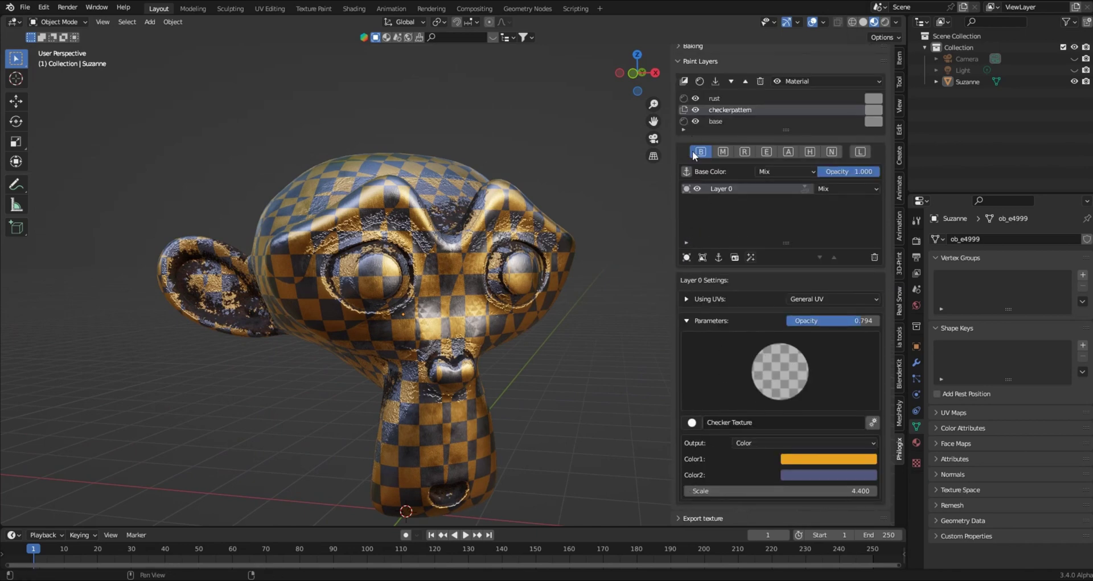
pyautogui.click(687, 320)
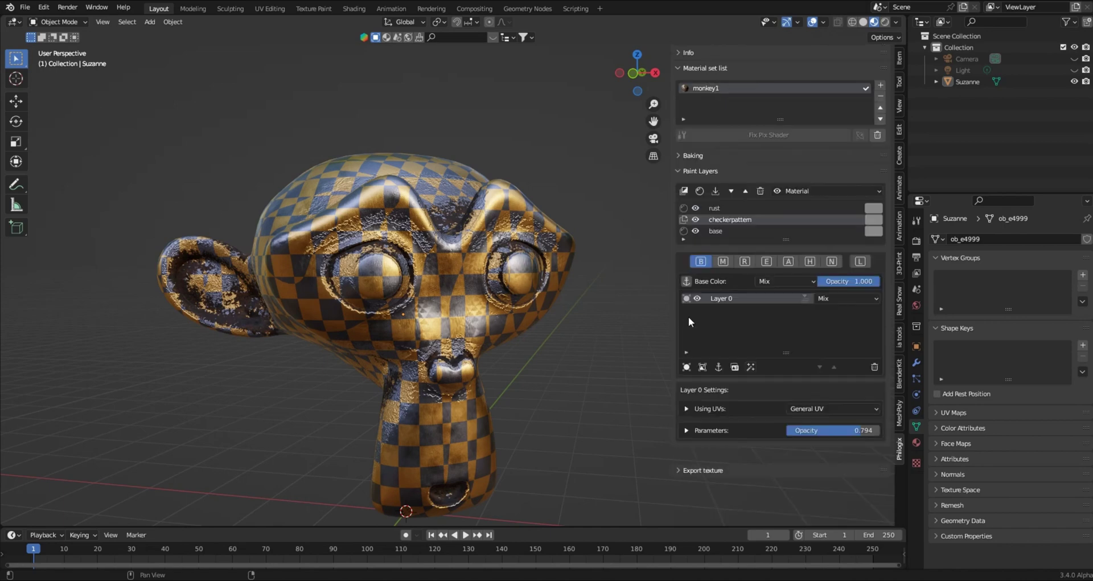
pyautogui.click(677, 456)
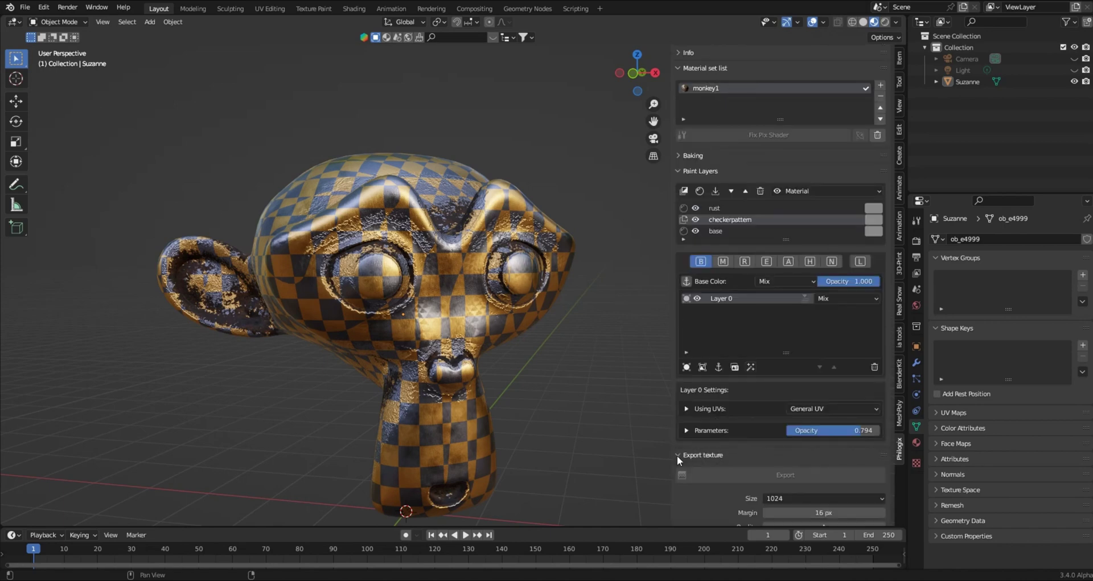
pyautogui.scroll(-5, 809, 464)
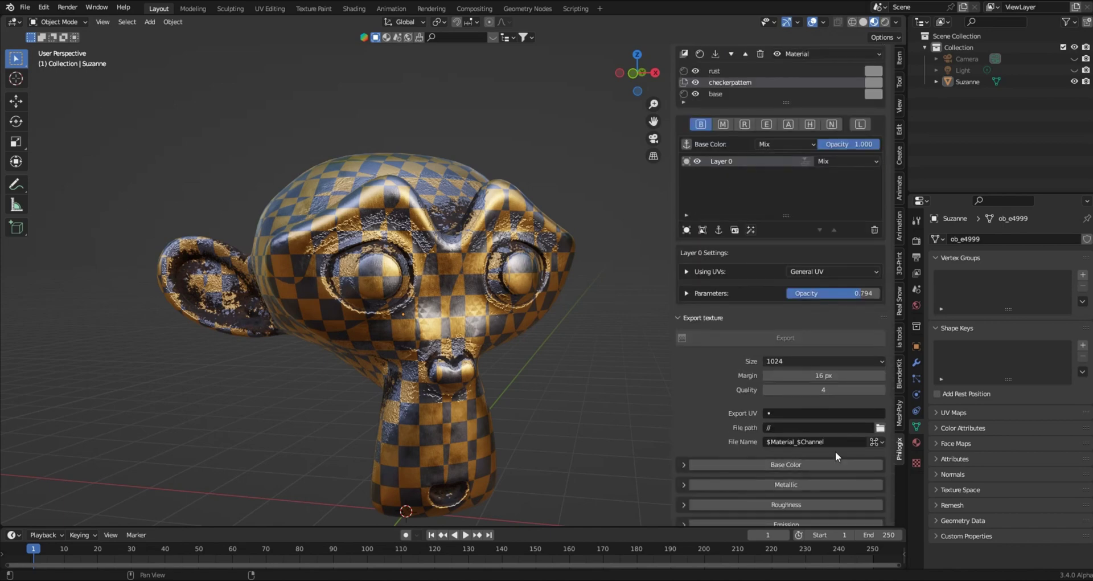
pyautogui.click(864, 360)
pyautogui.scroll(-2, 766, 430)
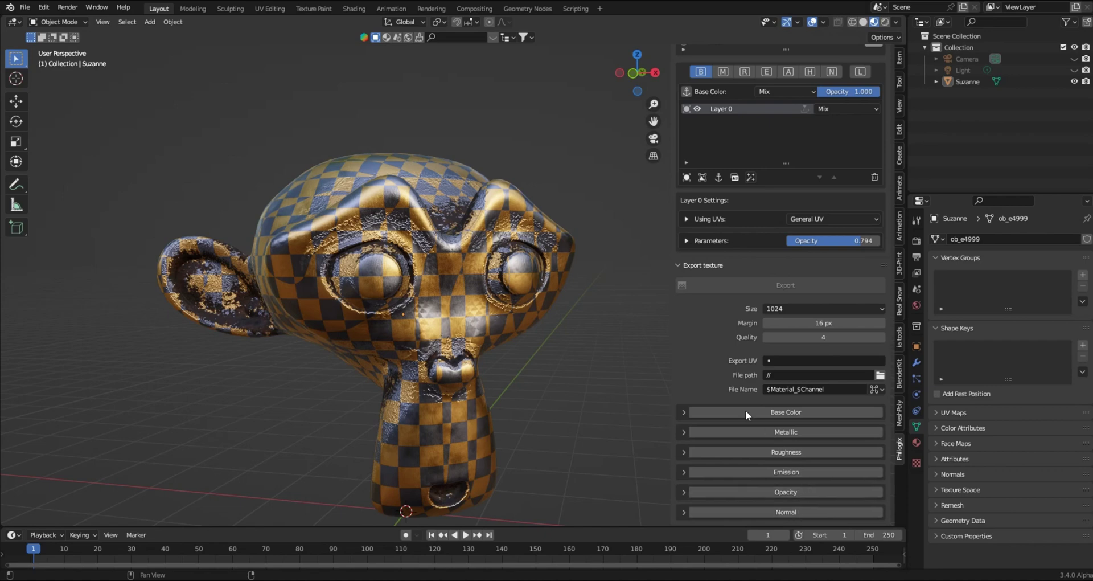
pyautogui.moveTo(333, 296); pyautogui.dragTo(417, 295, button='middle')
pyautogui.scroll(6, 417, 295)
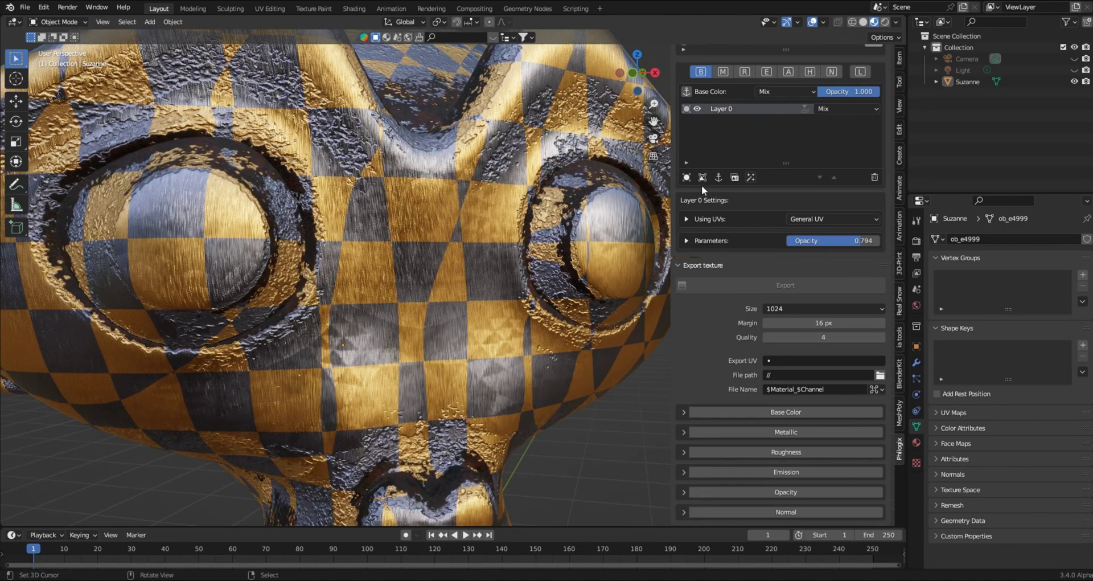
pyautogui.hotkey('shift', 'c')
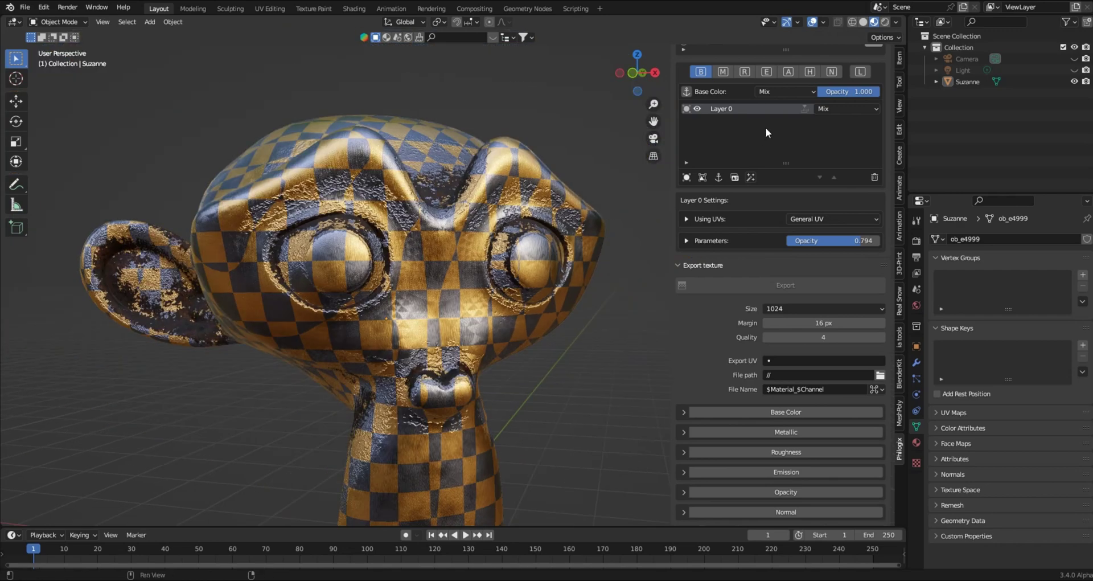
# Step: Hide the texture export options and replace the base layer's Iron Brushed material with Bronze Armor
pyautogui.scroll(3, 765, 127)
pyautogui.click(727, 109)
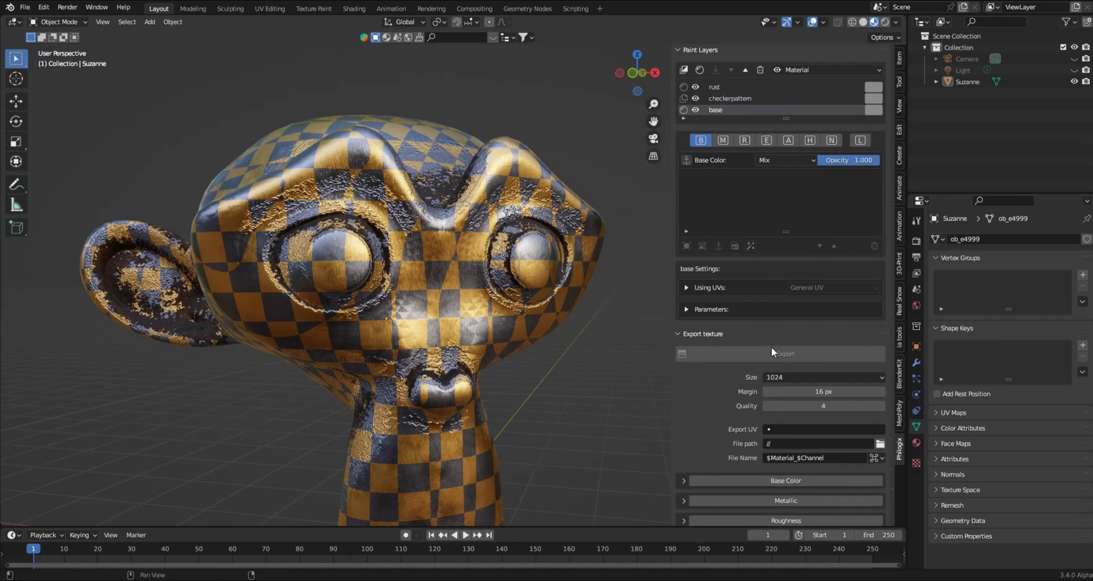
pyautogui.click(689, 333)
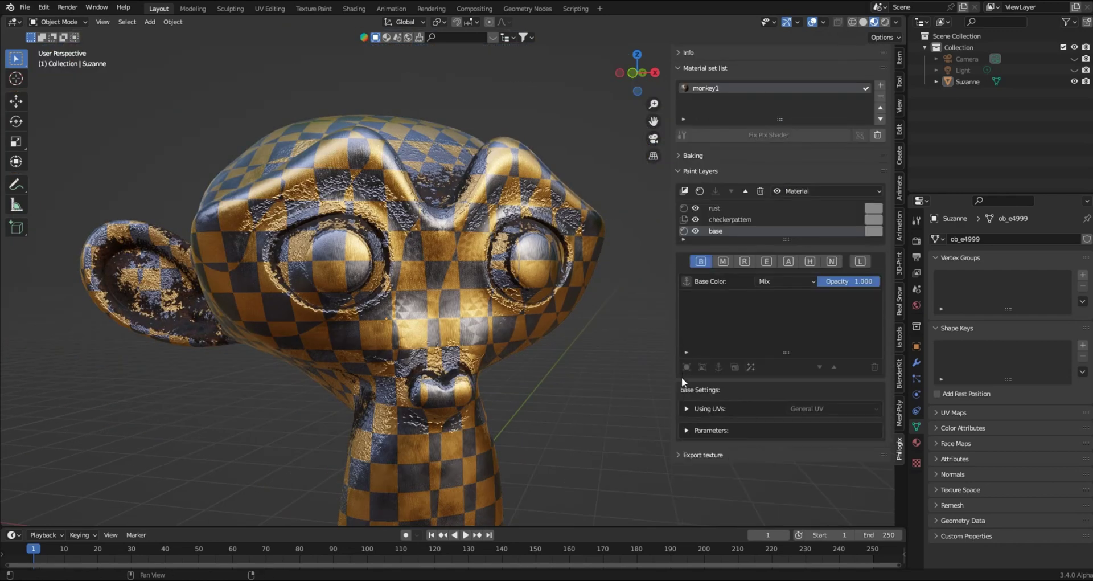
pyautogui.click(688, 431)
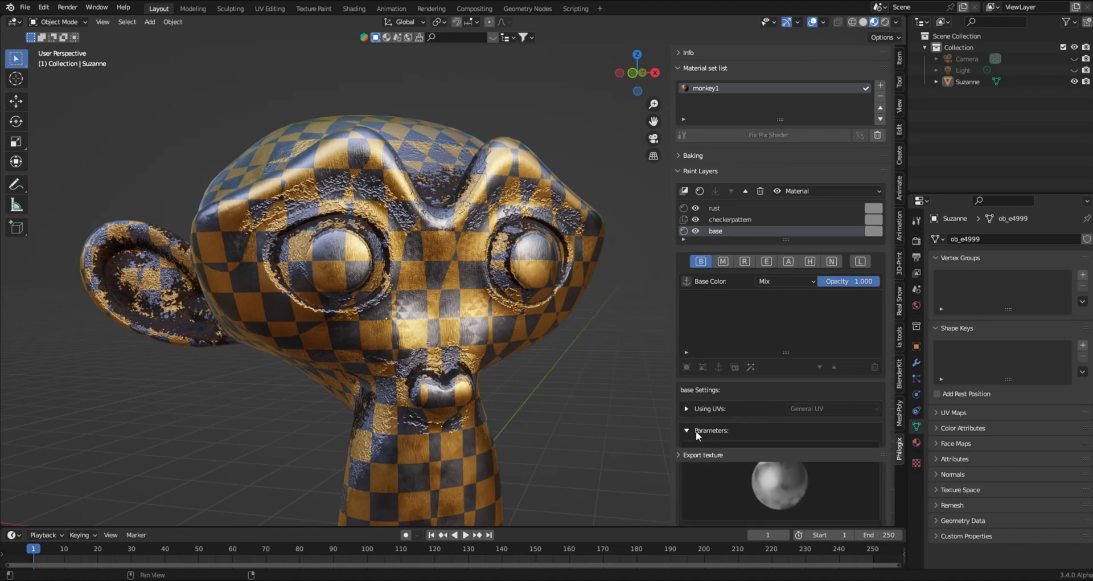
pyautogui.scroll(-3, 732, 415)
pyautogui.click(695, 454)
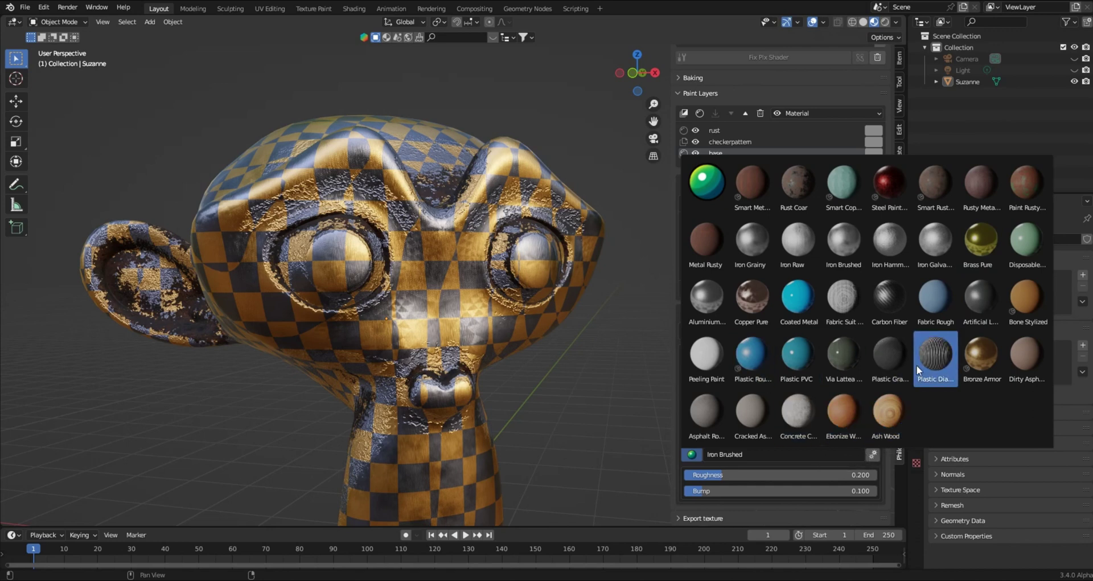
pyautogui.click(973, 355)
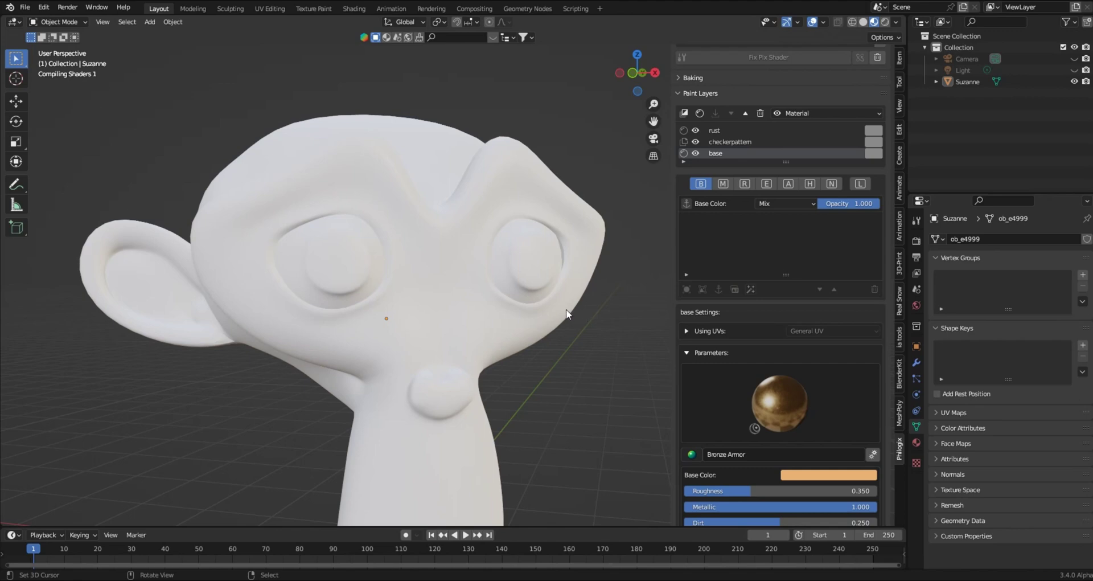
# Step: Examine the Bronze Armor surface under the checks and rust on the head and around both eyes
pyautogui.moveTo(535, 310); pyautogui.dragTo(592, 224, button='middle')
pyautogui.scroll(2, 592, 224)
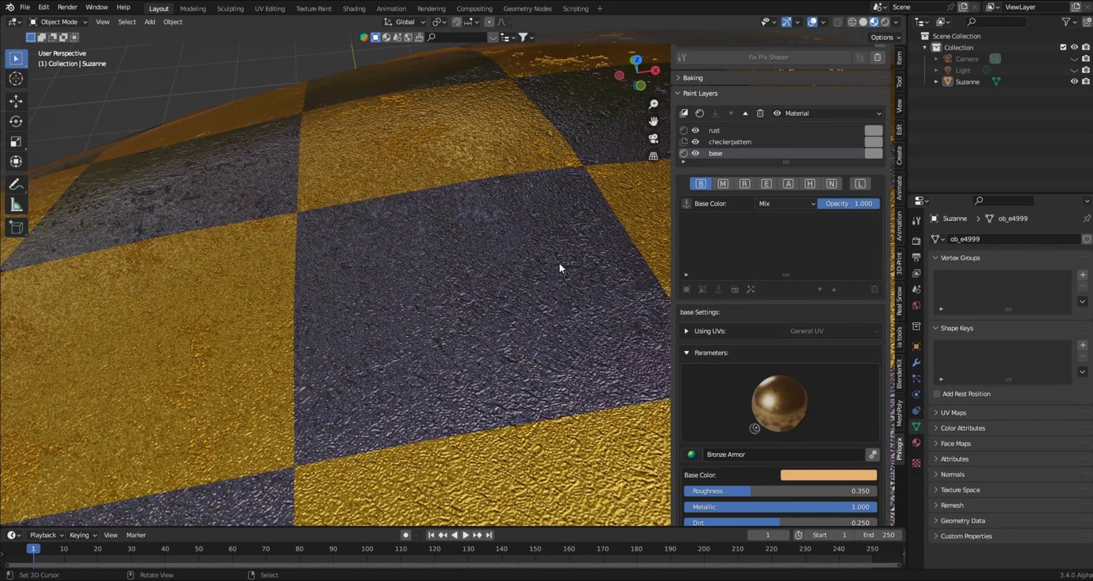
pyautogui.scroll(-6, 497, 350)
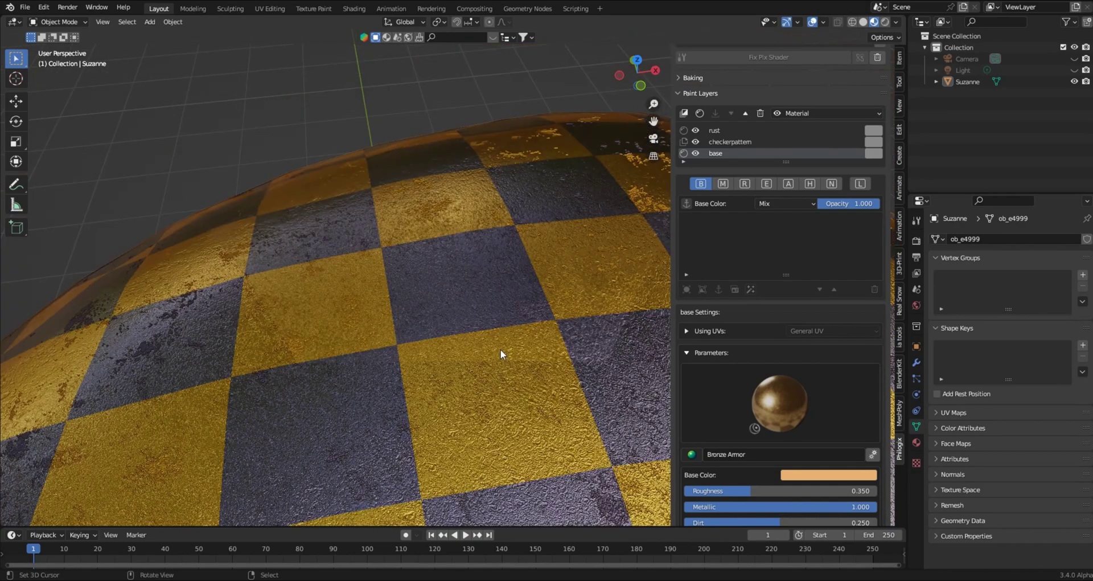
pyautogui.scroll(-2, 498, 343)
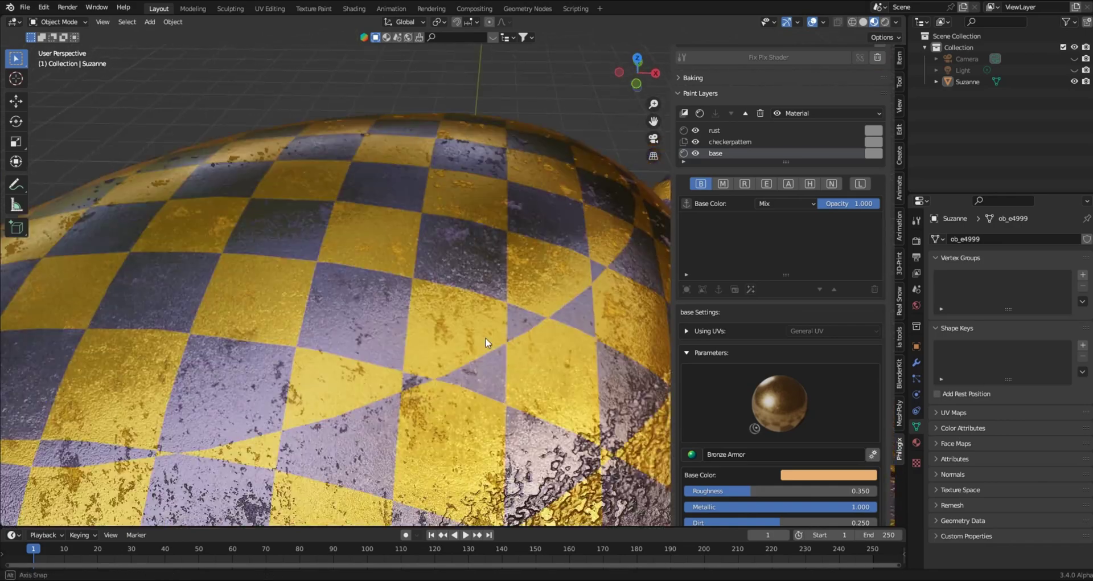
pyautogui.moveTo(497, 343); pyautogui.dragTo(491, 303, button='middle')
pyautogui.scroll(2, 493, 302)
pyautogui.scroll(4, 494, 303)
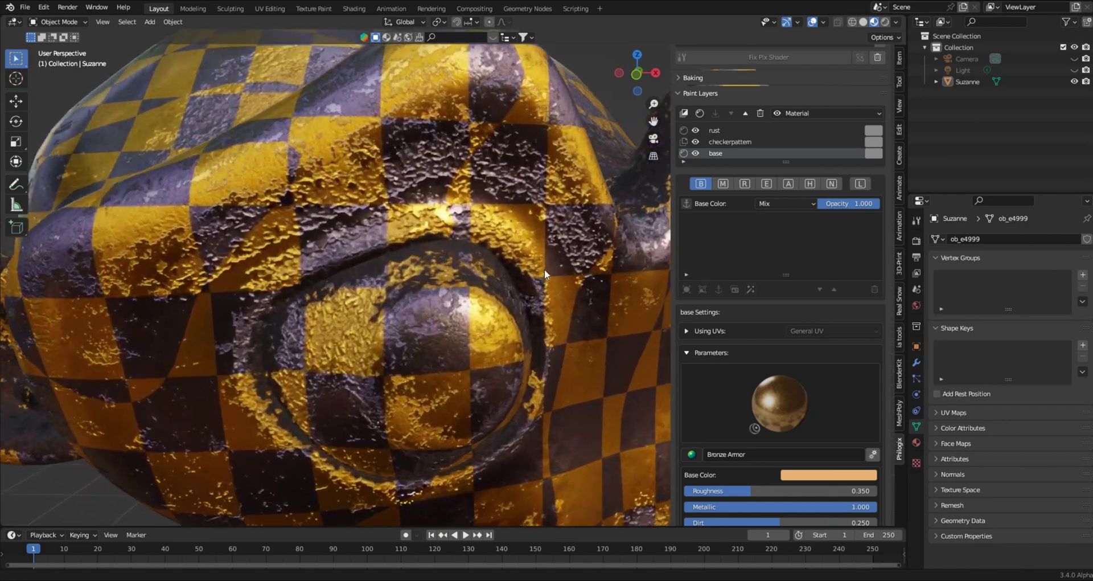
pyautogui.scroll(-1, 578, 253)
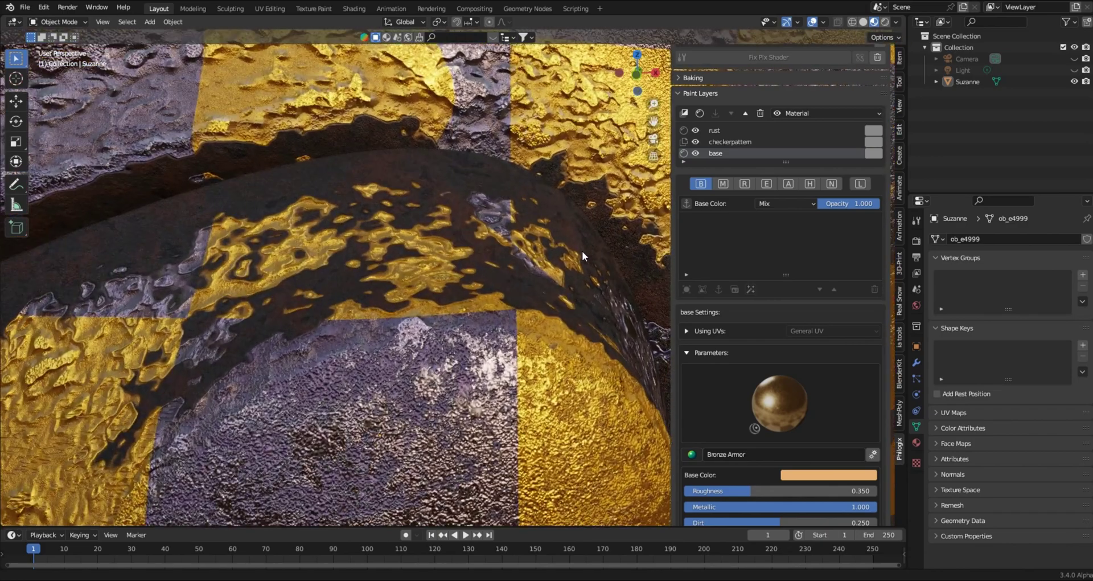
pyautogui.scroll(-2, 561, 273)
pyautogui.scroll(-4, 557, 282)
pyautogui.moveTo(519, 315); pyautogui.dragTo(436, 312, button='middle')
pyautogui.scroll(2, 441, 309)
pyautogui.scroll(2, 429, 291)
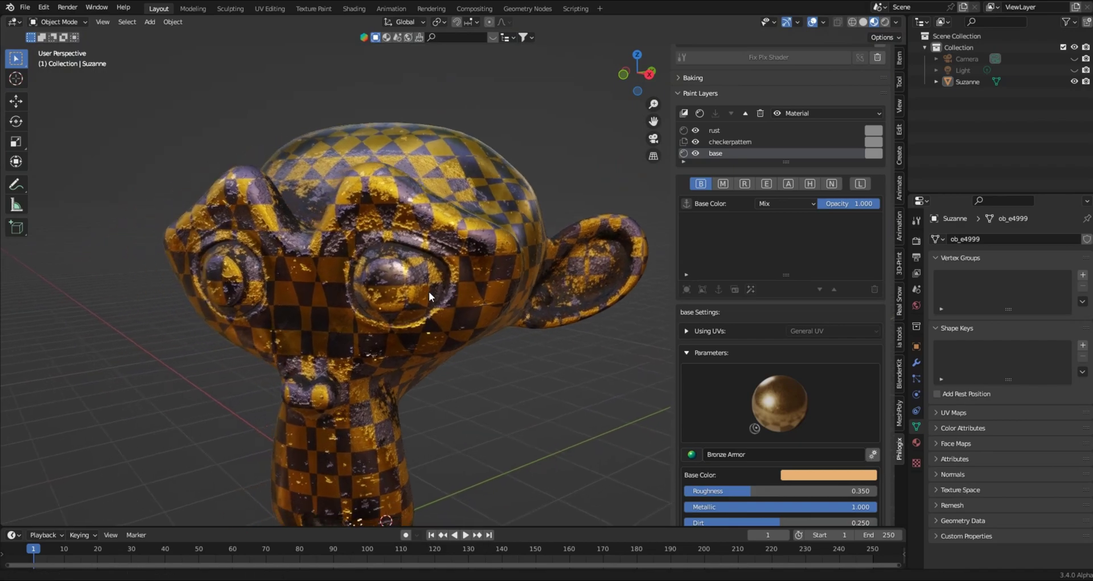
pyautogui.scroll(3, 485, 238)
pyautogui.scroll(4, 485, 238)
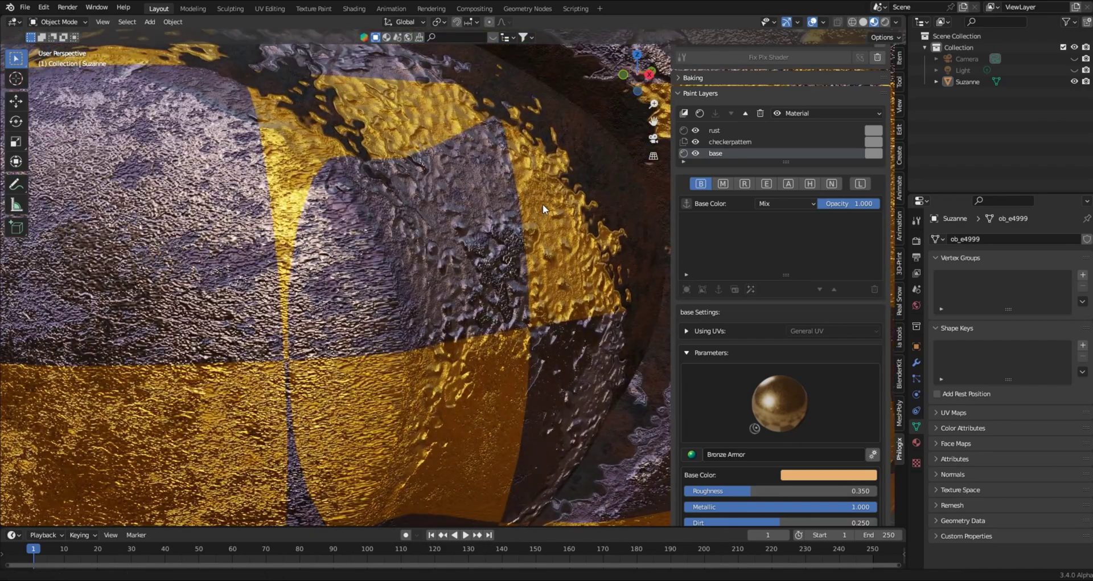
pyautogui.scroll(-3, 541, 204)
pyautogui.scroll(-6, 613, 411)
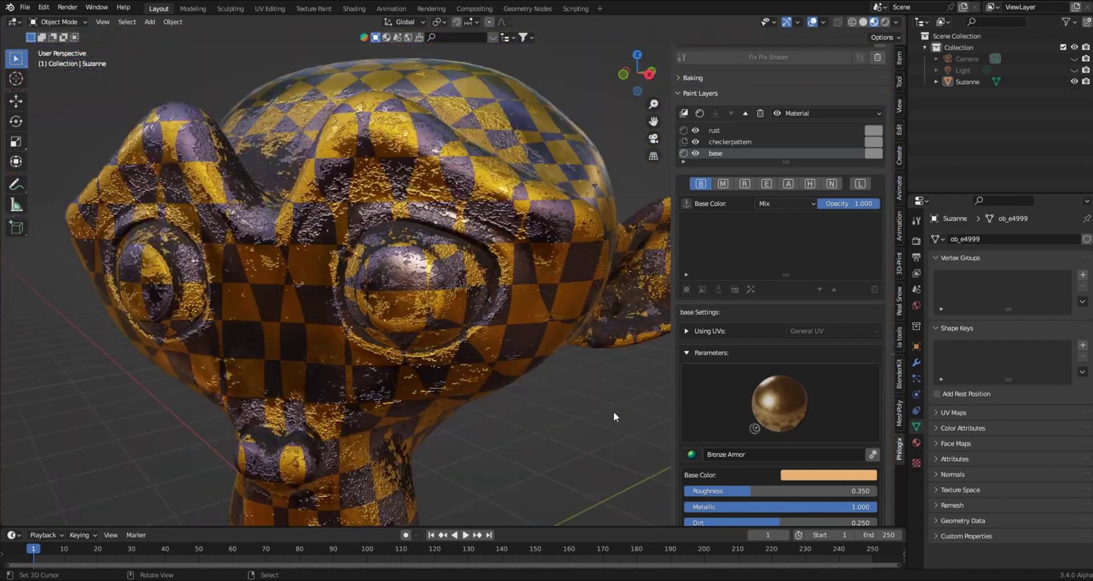
# Step: Set the base layer's Bronze Armor Sloughing to 0.999 and Bump to 0.480
pyautogui.scroll(-3, 711, 441)
pyautogui.scroll(-1, 524, 384)
pyautogui.moveTo(524, 384); pyautogui.dragTo(571, 392, button='middle')
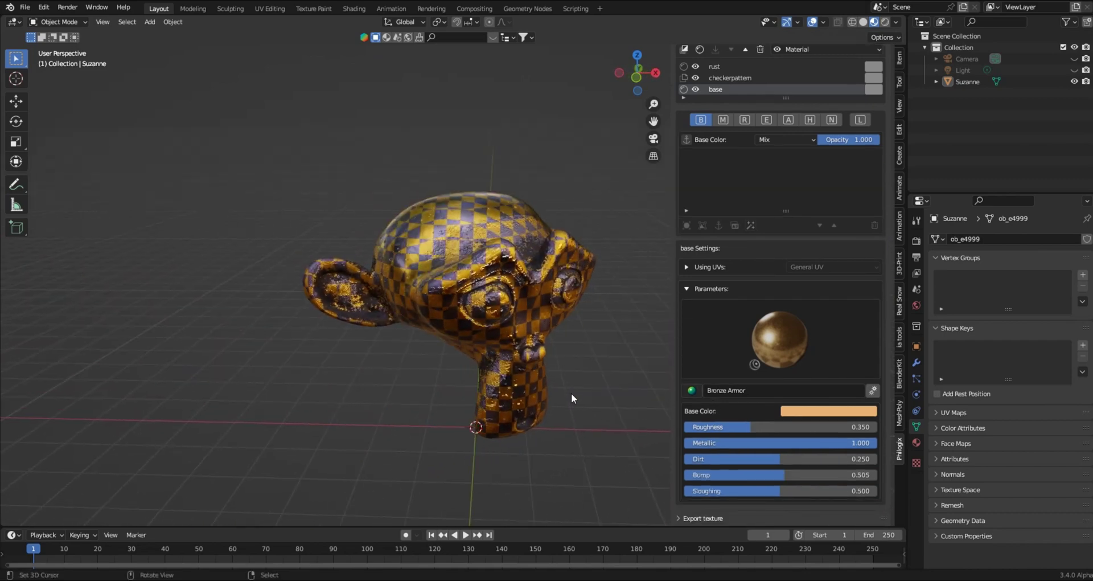
pyautogui.moveTo(748, 490)
pyautogui.mouseDown()
pyautogui.moveTo(848, 490)
pyautogui.moveTo(760, 475)
pyautogui.mouseUp()
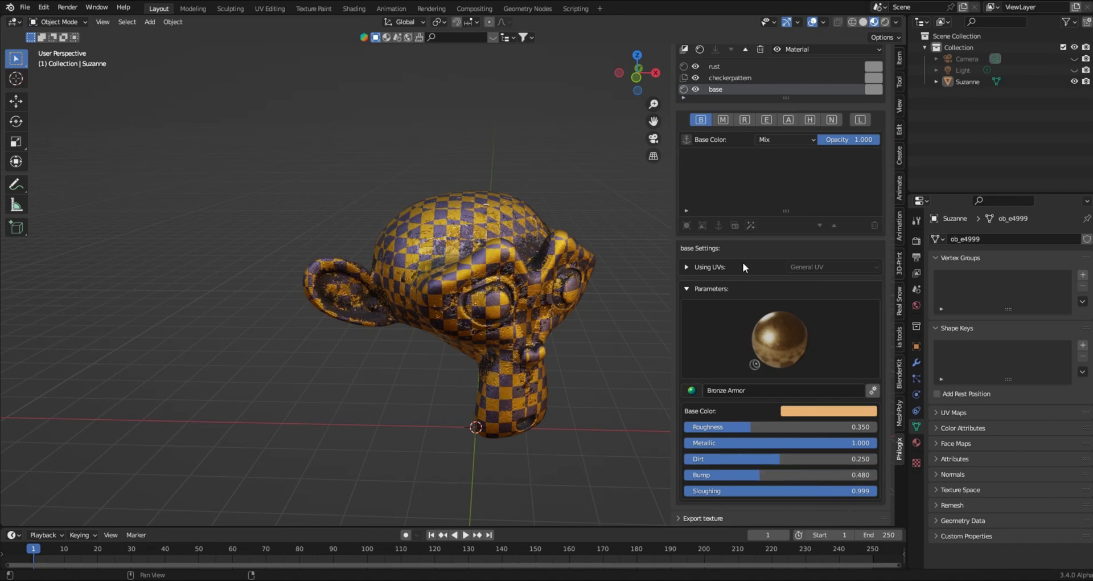
# Step: Replace the rust layer's Smart Rust Coar material with Paint Rusty Metal Sheet and inspect it on the head
pyautogui.scroll(3, 743, 262)
pyautogui.click(729, 136)
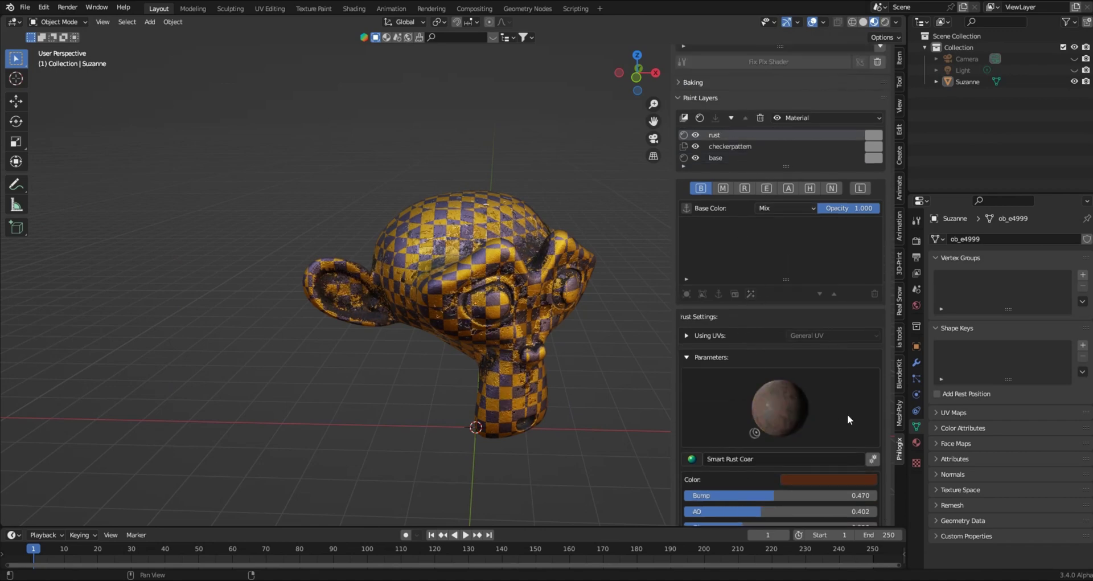
pyautogui.click(692, 458)
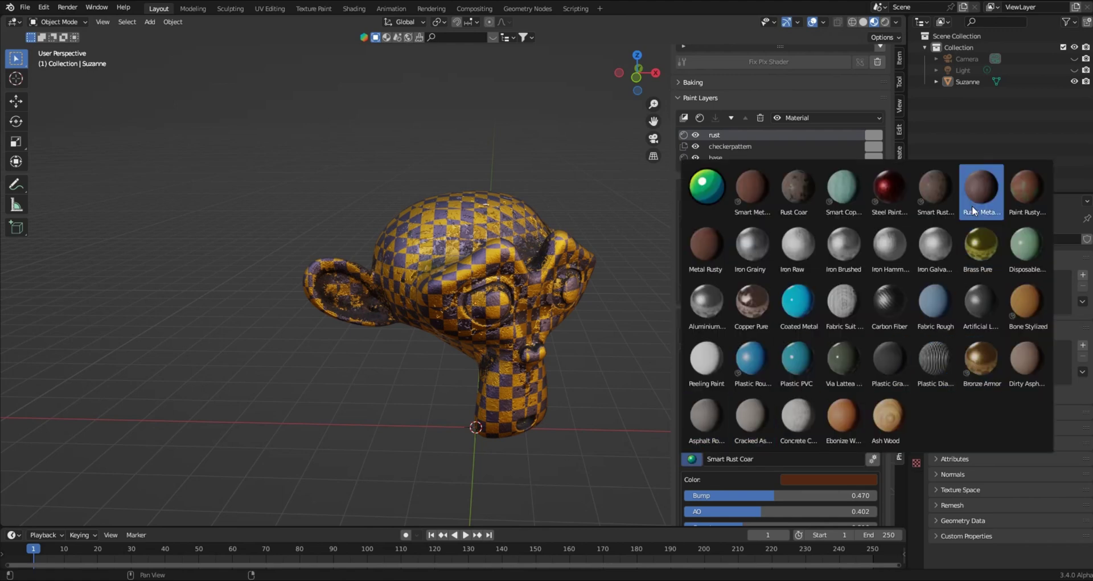
pyautogui.click(1011, 196)
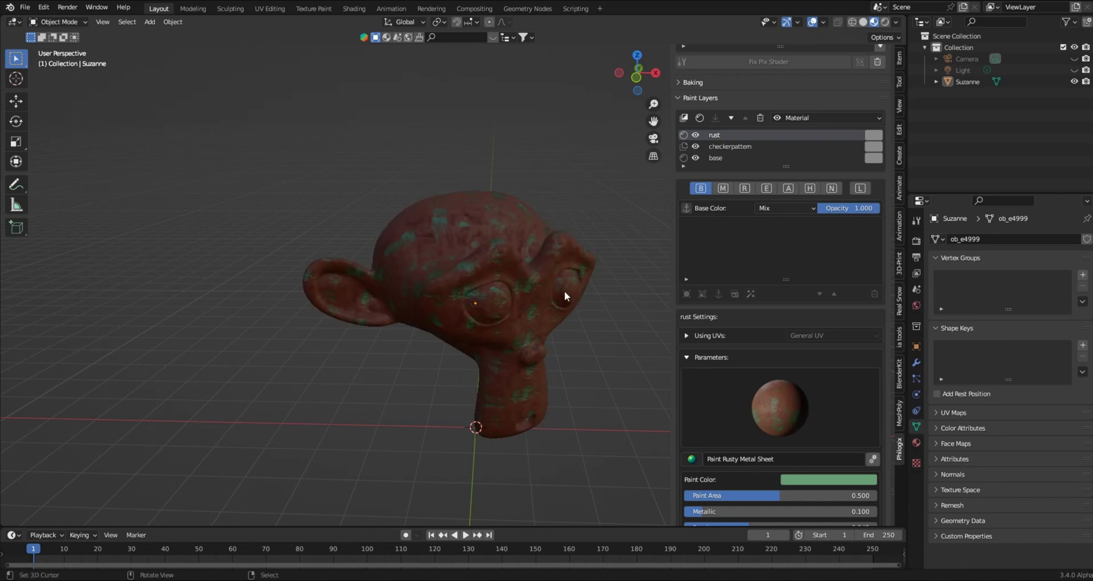
pyautogui.moveTo(565, 291); pyautogui.dragTo(507, 305, button='middle')
pyautogui.scroll(4, 507, 305)
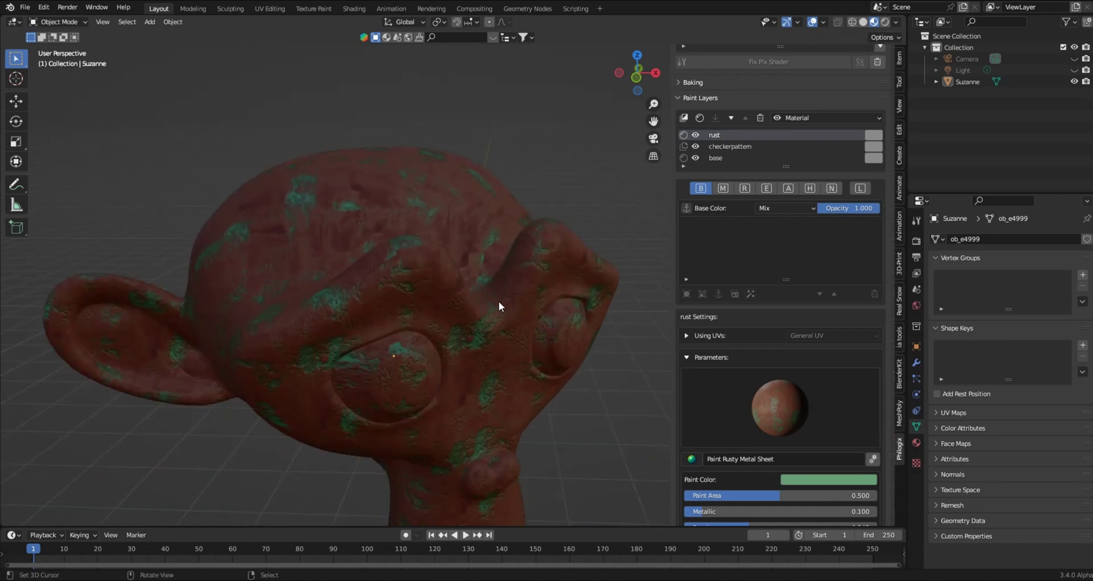
# Step: Set the rust layer's Paint Color to a dark yellow with hue 0.147 and saturation 0.988
pyautogui.click(896, 22)
pyautogui.click(827, 480)
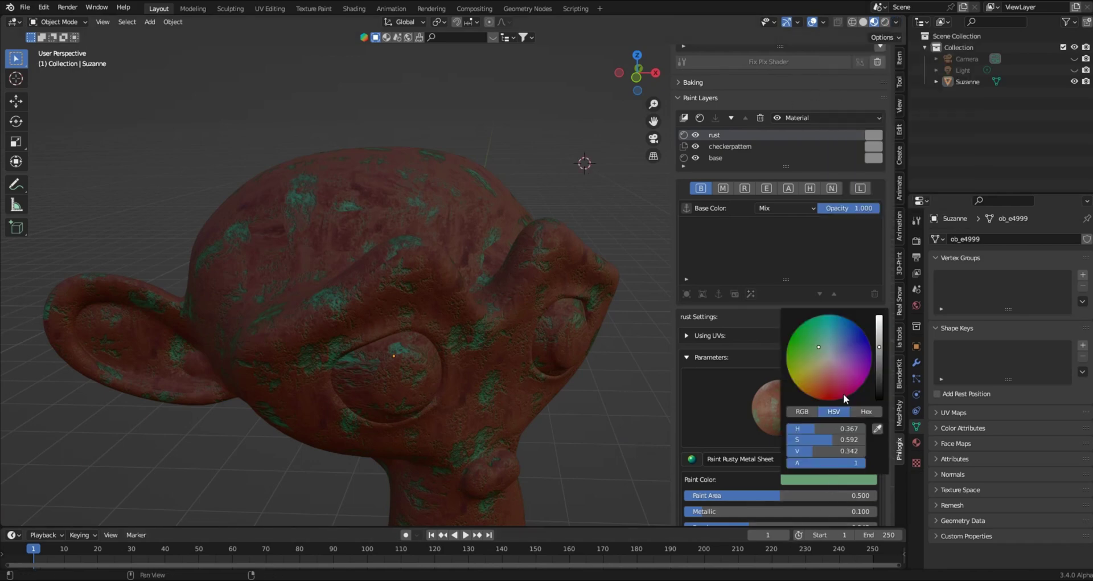
pyautogui.moveTo(843, 394)
pyautogui.mouseDown()
pyautogui.moveTo(823, 397)
pyautogui.moveTo(798, 378)
pyautogui.mouseUp()
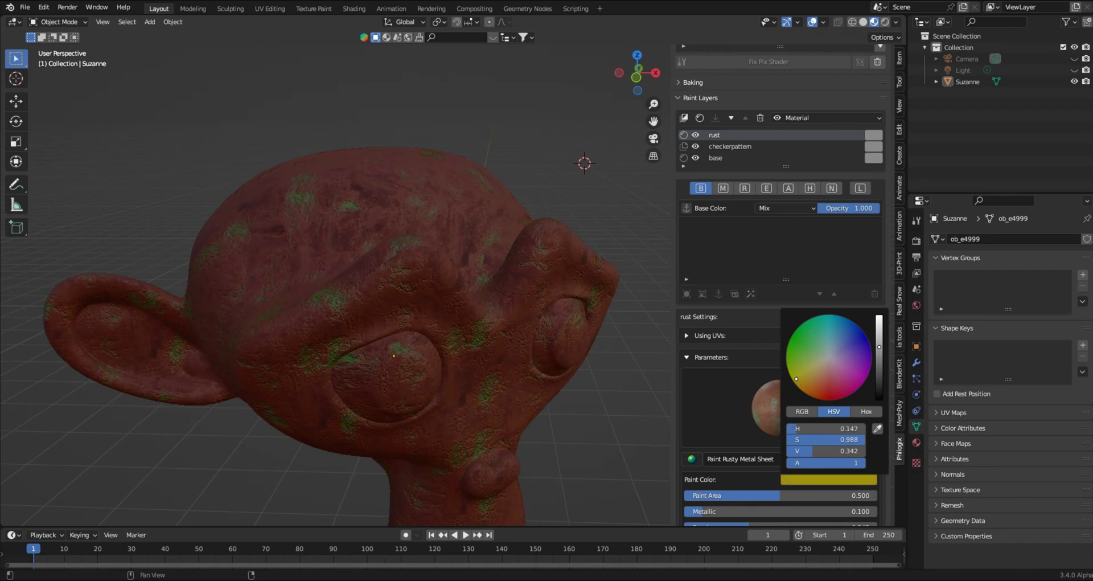
pyautogui.scroll(-2, 788, 473)
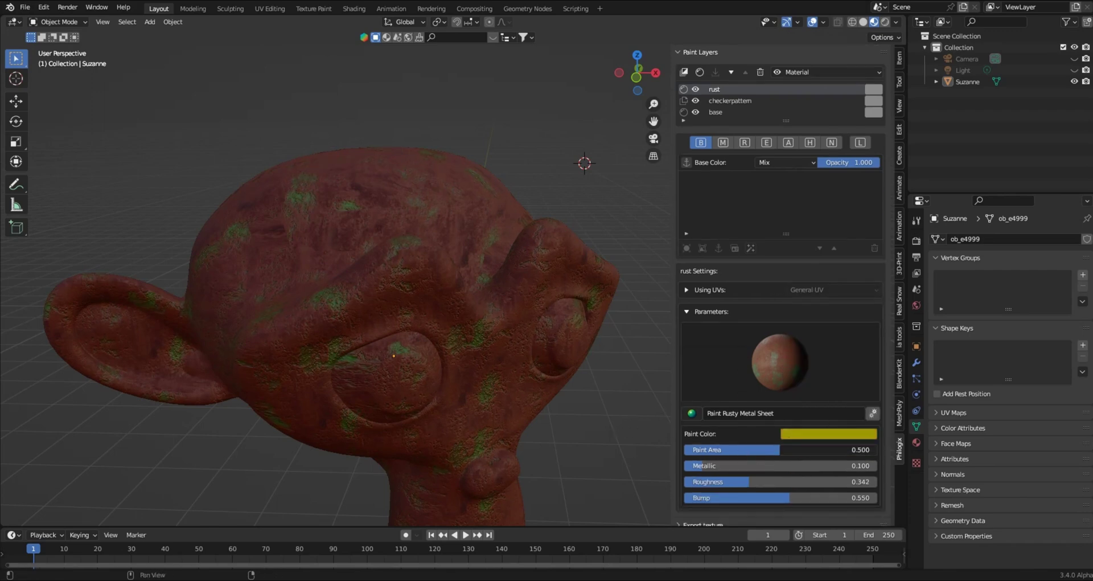
# Step: Set the rust layer's Paint Area to 0.326, Metallic to 0.274, Roughness to 0.652 and Bump to 0.497, and inspect the surface up close
pyautogui.moveTo(779, 449)
pyautogui.mouseDown()
pyautogui.moveTo(825, 449)
pyautogui.moveTo(714, 449)
pyautogui.moveTo(762, 449)
pyautogui.moveTo(746, 449)
pyautogui.moveTo(752, 465)
pyautogui.moveTo(799, 465)
pyautogui.mouseUp()
pyautogui.moveTo(849, 466)
pyautogui.mouseDown()
pyautogui.moveTo(686, 465)
pyautogui.moveTo(876, 466)
pyautogui.moveTo(737, 465)
pyautogui.moveTo(740, 480)
pyautogui.moveTo(792, 480)
pyautogui.moveTo(752, 496)
pyautogui.moveTo(701, 496)
pyautogui.moveTo(778, 497)
pyautogui.mouseUp()
pyautogui.scroll(-1, 693, 408)
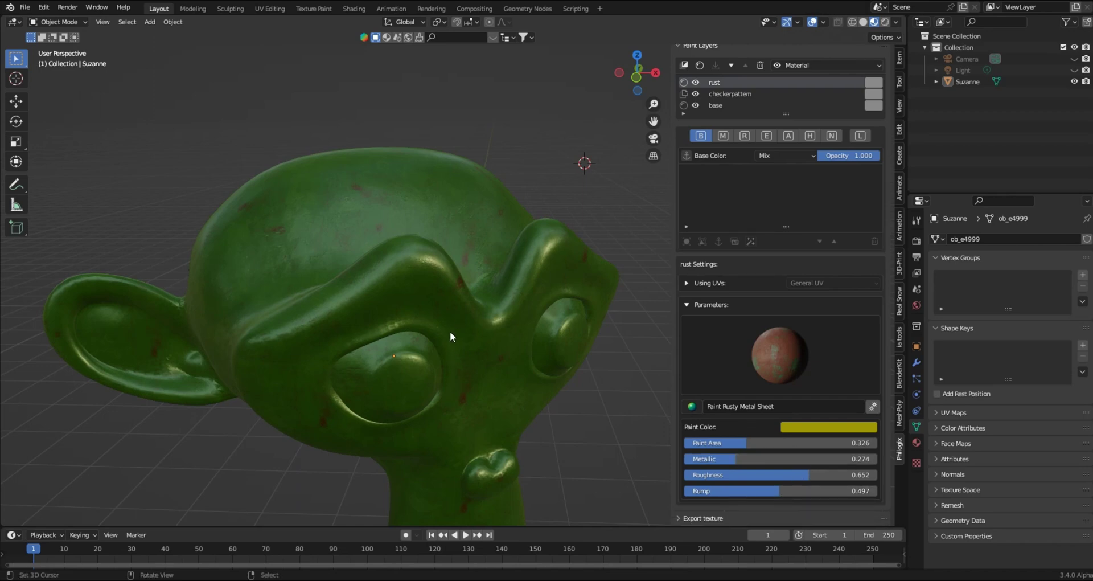
pyautogui.scroll(10, 487, 324)
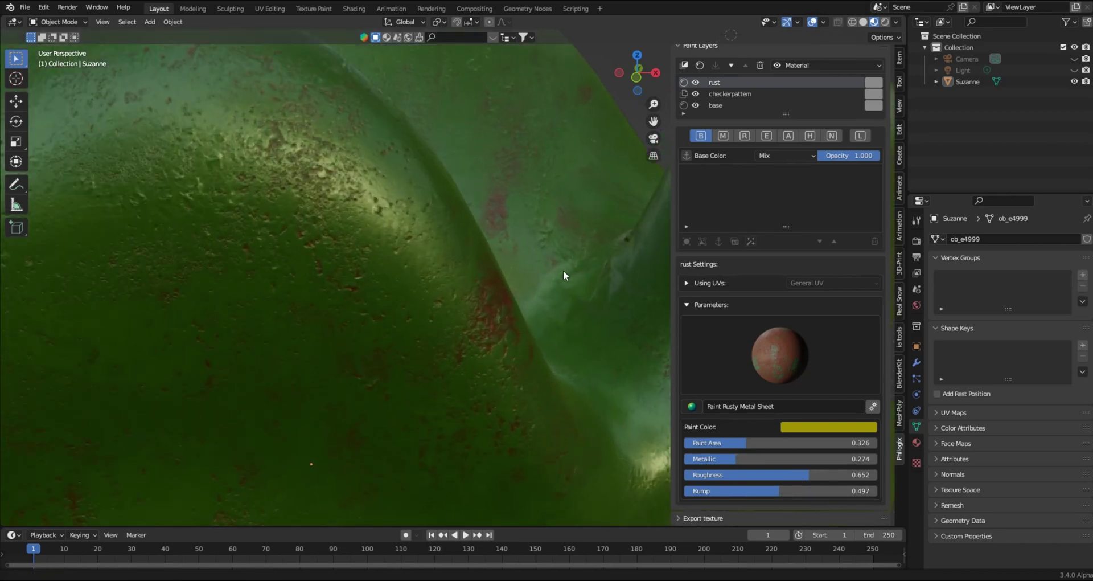
pyautogui.scroll(5, 411, 237)
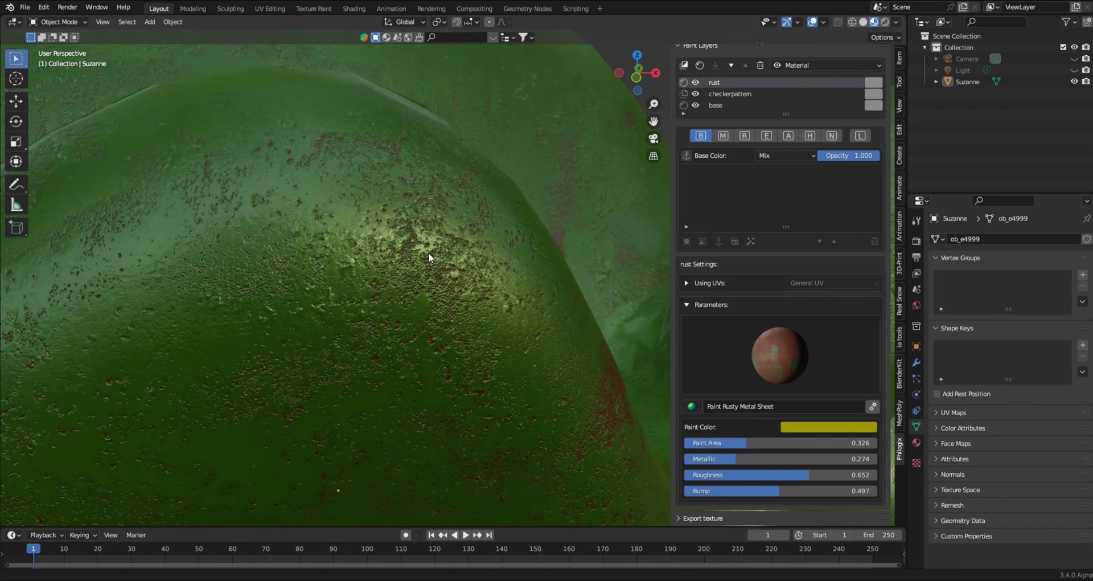
pyautogui.scroll(-10, 449, 248)
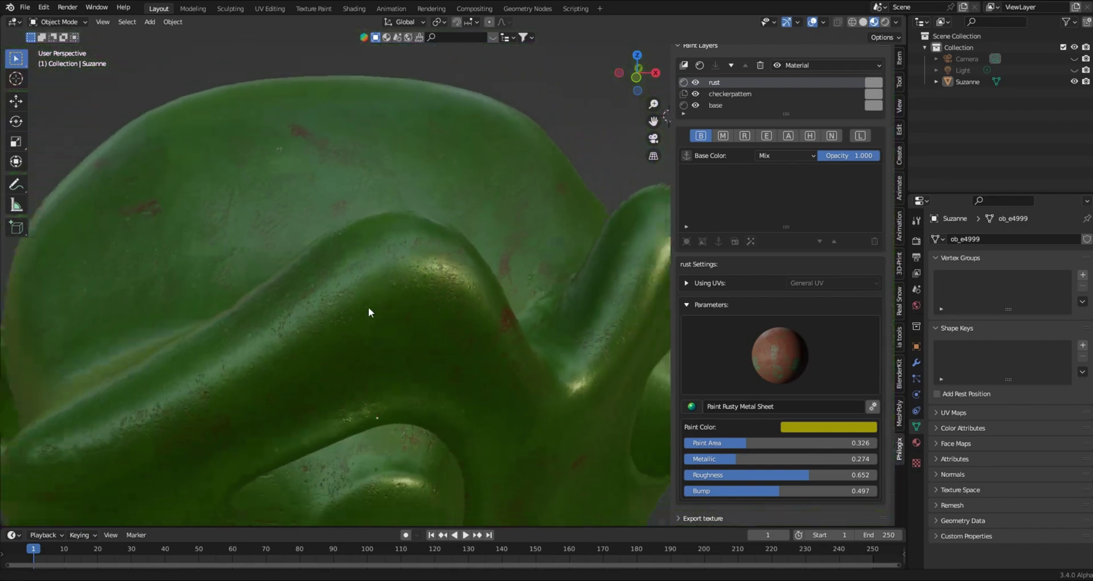
pyautogui.scroll(-5, 459, 282)
pyautogui.moveTo(475, 286)
pyautogui.mouseDown(button='middle')
pyautogui.moveTo(429, 266)
pyautogui.moveTo(438, 280)
pyautogui.moveTo(472, 281)
pyautogui.mouseUp(button='middle')
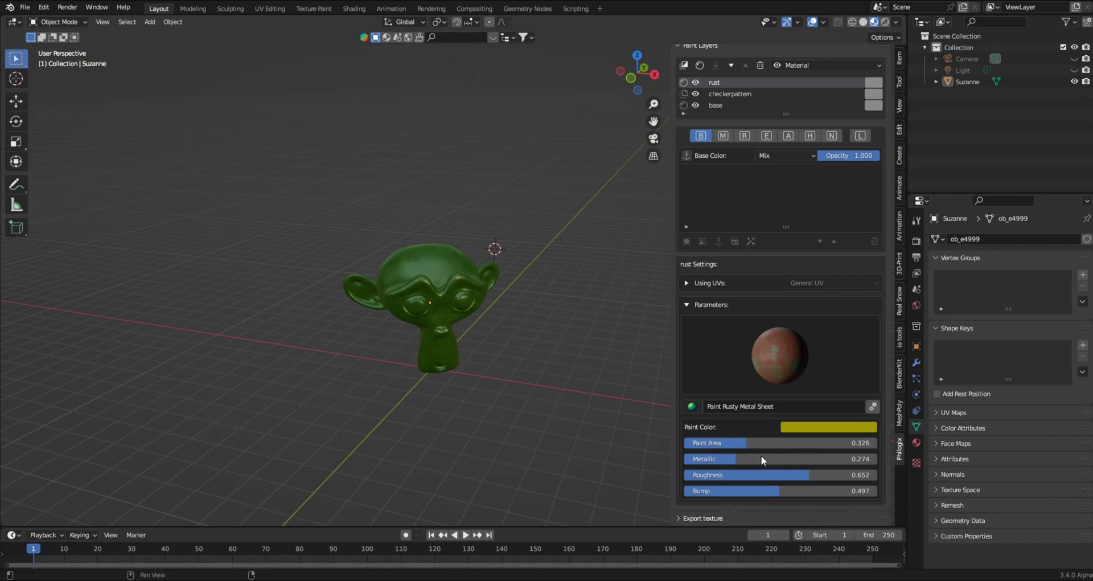
# Step: Set the rust layer's Roughness to 0.436 and Paint Area to 0.465, and inspect the head from the side and up close
pyautogui.moveTo(771, 473)
pyautogui.mouseDown()
pyautogui.moveTo(729, 474)
pyautogui.moveTo(800, 443)
pyautogui.moveTo(773, 442)
pyautogui.mouseUp()
pyautogui.scroll(5, 530, 285)
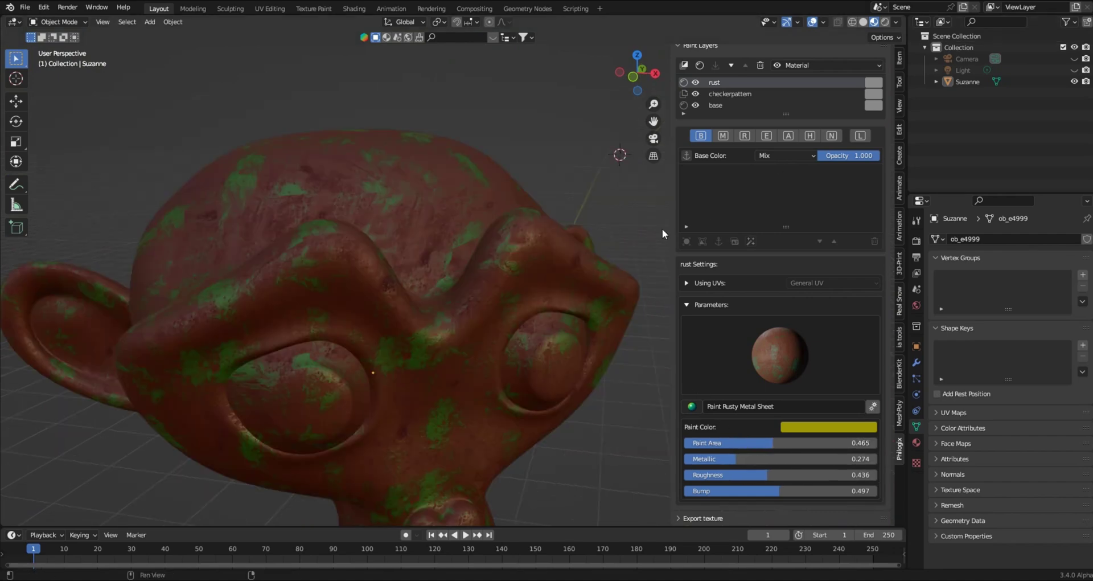
pyautogui.scroll(-4, 576, 277)
pyautogui.moveTo(489, 293)
pyautogui.mouseDown(button='middle')
pyautogui.moveTo(510, 257)
pyautogui.moveTo(461, 248)
pyautogui.moveTo(467, 266)
pyautogui.moveTo(521, 300)
pyautogui.moveTo(507, 283)
pyautogui.mouseUp(button='middle')
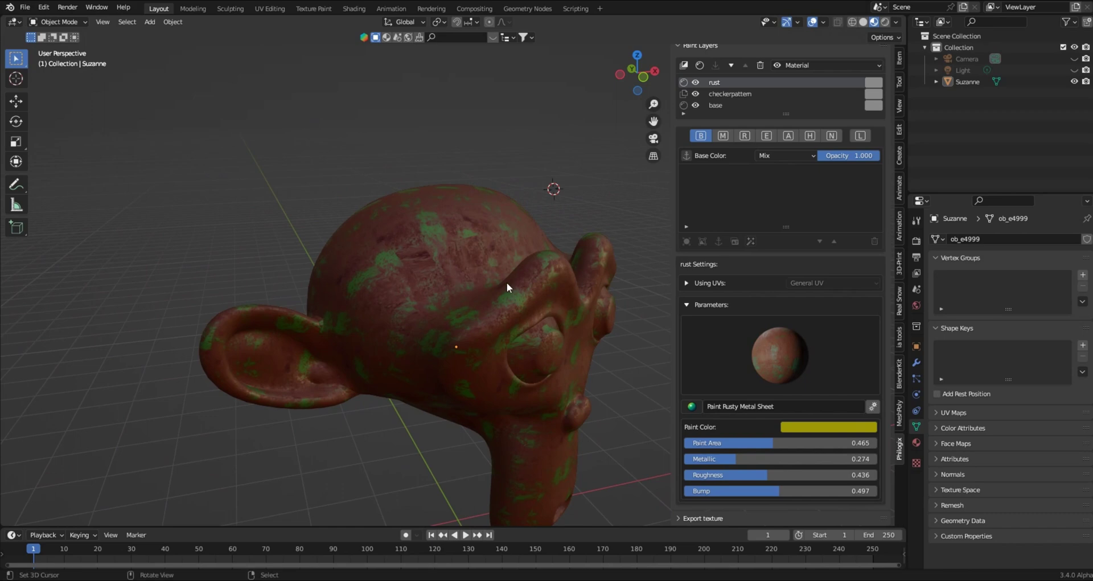
pyautogui.scroll(3, 588, 262)
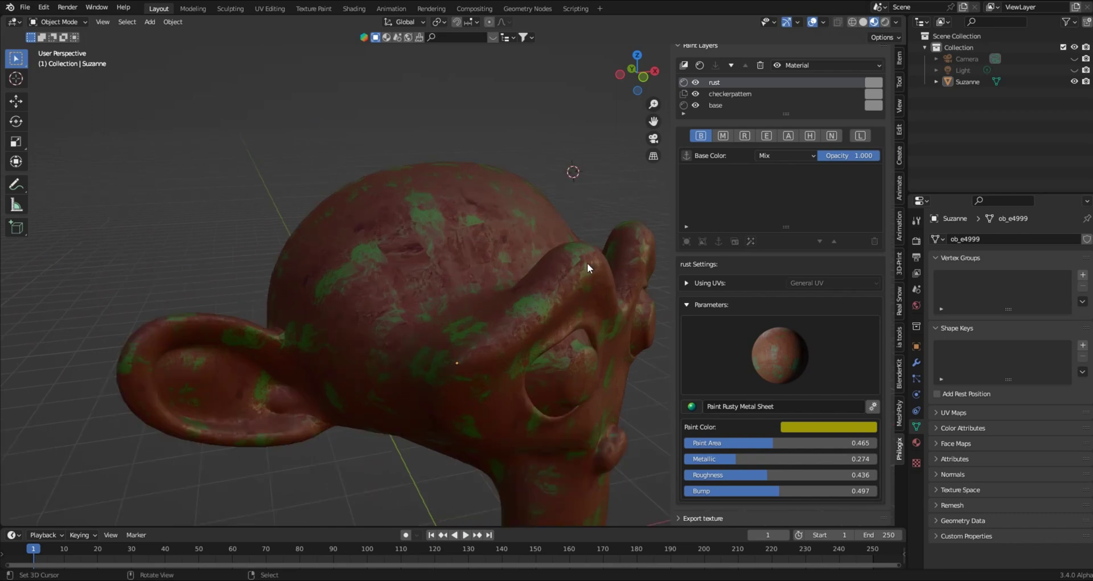
pyautogui.scroll(4, 538, 267)
pyautogui.scroll(6, 565, 244)
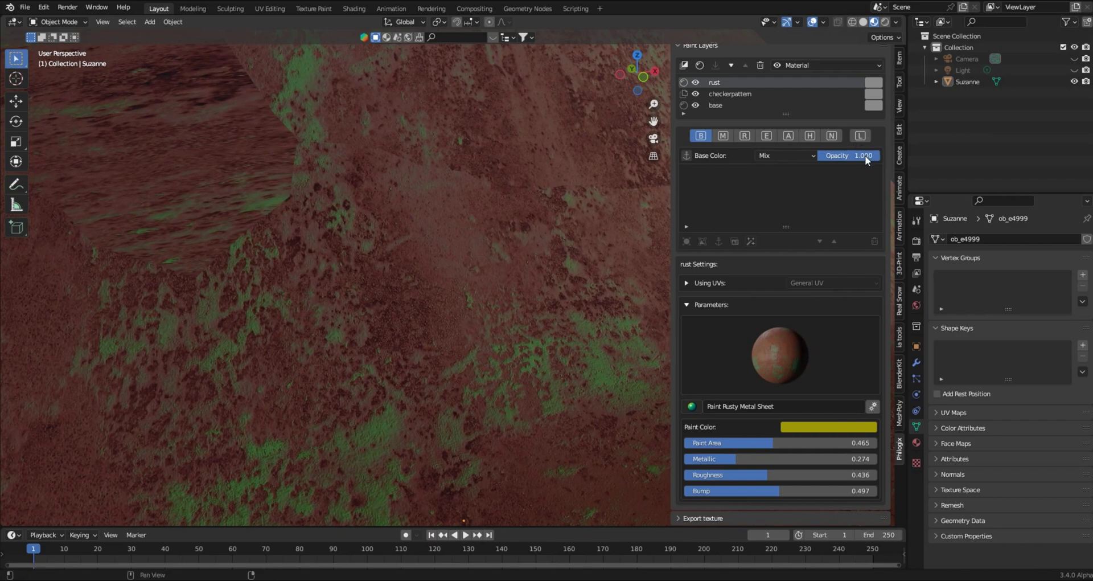
# Step: Try a Base Color opacity of 0.645 on the rust layer, set it to 0.936, and inspect the checks beneath the rust
pyautogui.moveTo(865, 155); pyautogui.dragTo(843, 155)
pyautogui.scroll(-10, 546, 239)
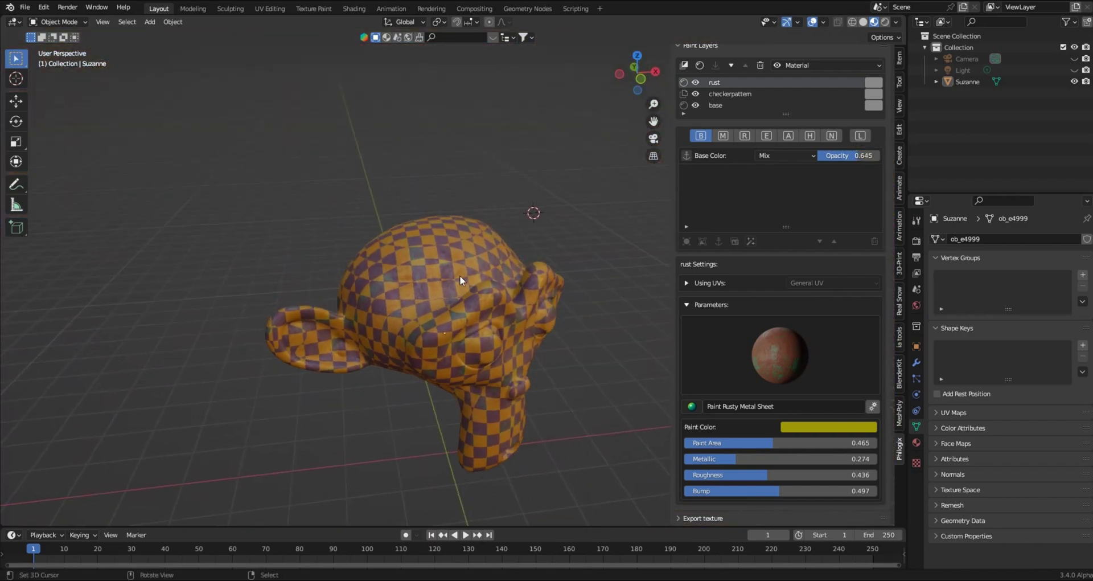
pyautogui.moveTo(855, 151); pyautogui.dragTo(876, 151)
pyautogui.scroll(5, 587, 245)
pyautogui.scroll(2, 588, 247)
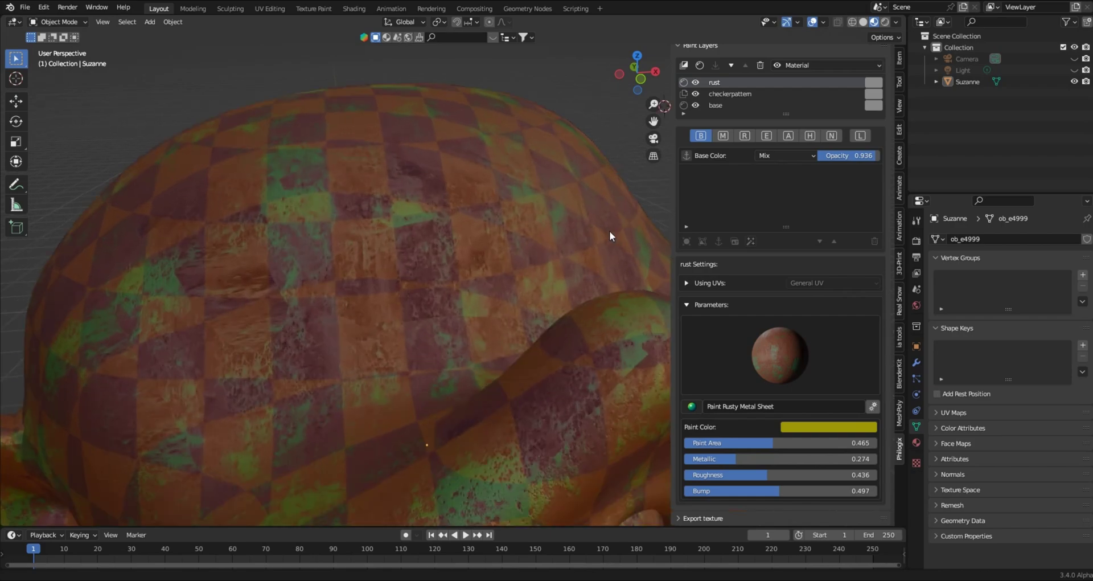
pyautogui.scroll(-4, 586, 253)
pyautogui.moveTo(561, 275); pyautogui.dragTo(488, 305, button='middle')
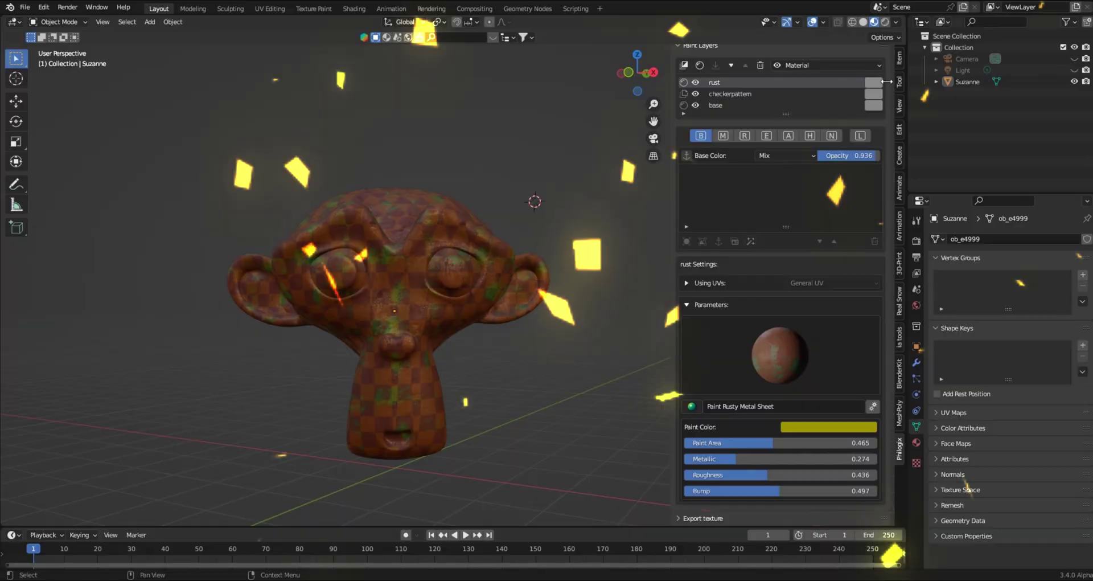
pyautogui.scroll(-8, 456, 231)
pyautogui.scroll(-5, 455, 228)
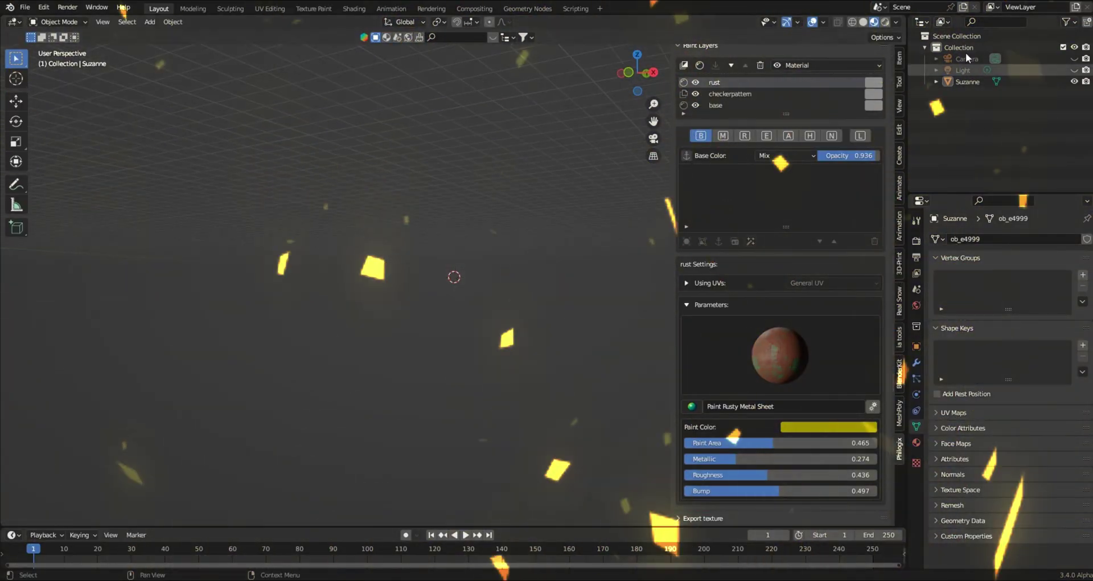